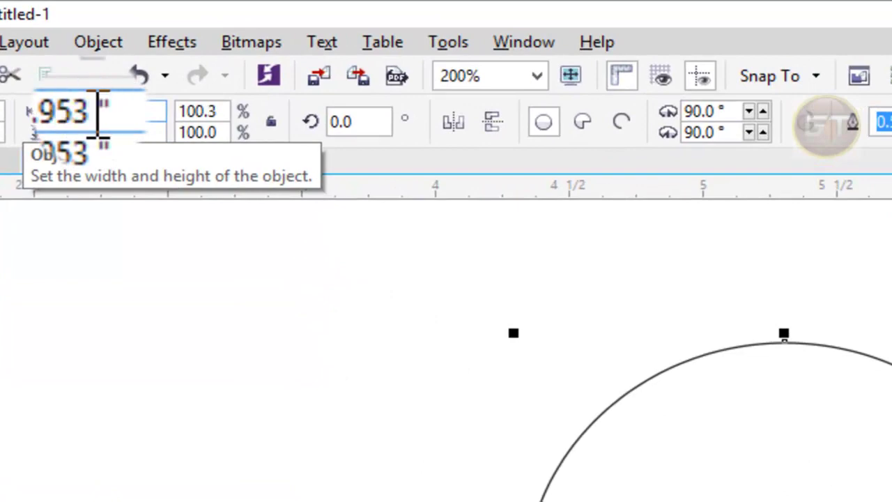
Place a horizontal and a vertical guideline crossing at the circle's centre
{"action": "left_click", "coordinate": [639, 261]}
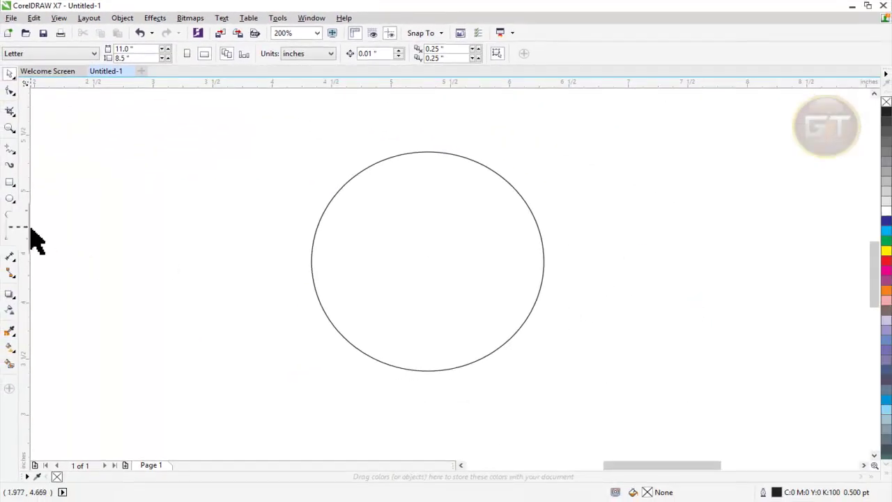
{"action": "left_click_drag", "start_coordinate": [426, 263], "coordinate": [428, 261]}
{"action": "left_click", "coordinate": [292, 201]}
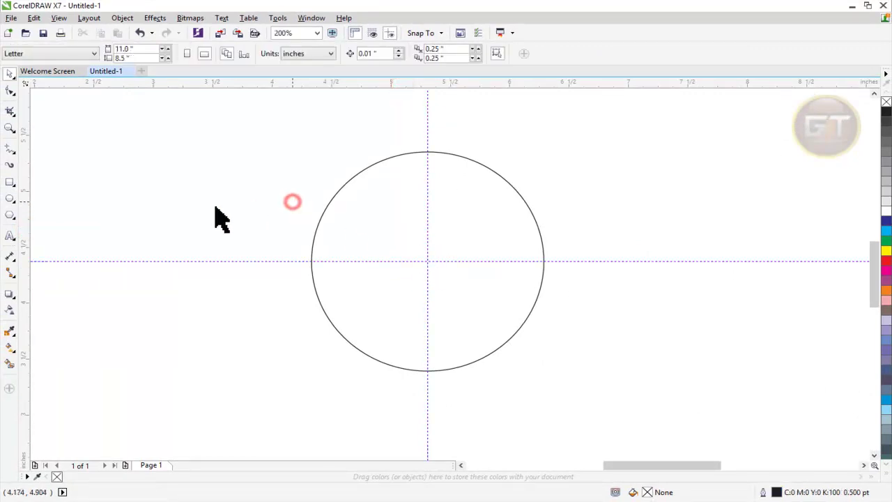
Draw a two-segment peak about 1.54 in wide and 0.81 in high inside the circle, ends on the horizontal guideline, apex on the vertical one
{"action": "left_click", "coordinate": [15, 153]}
{"action": "left_click", "coordinate": [42, 148]}
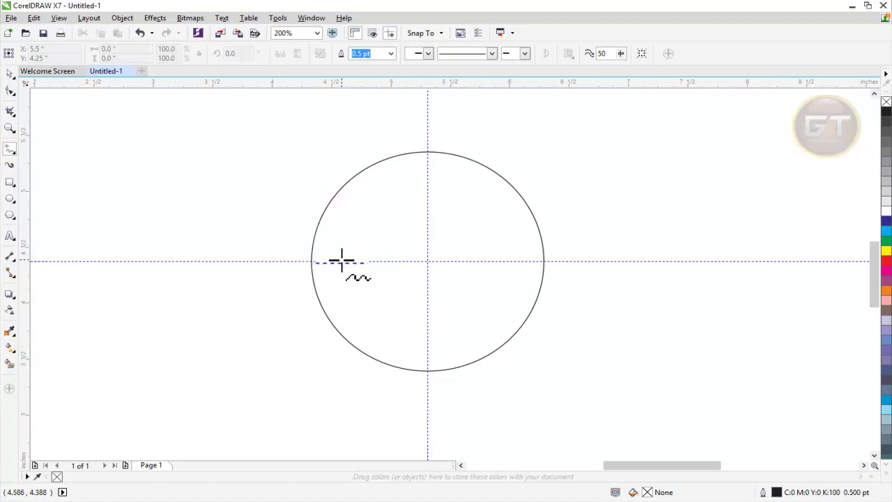
{"action": "left_click", "coordinate": [341, 261]}
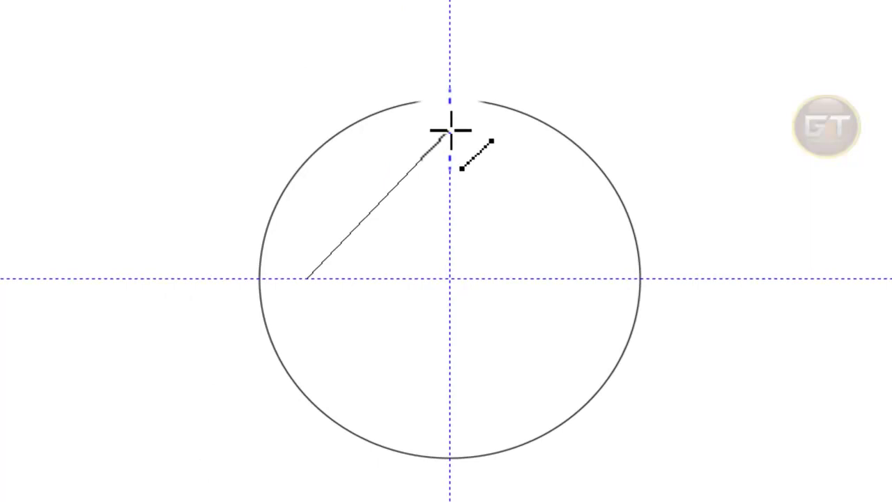
{"action": "double_click", "coordinate": [450, 130]}
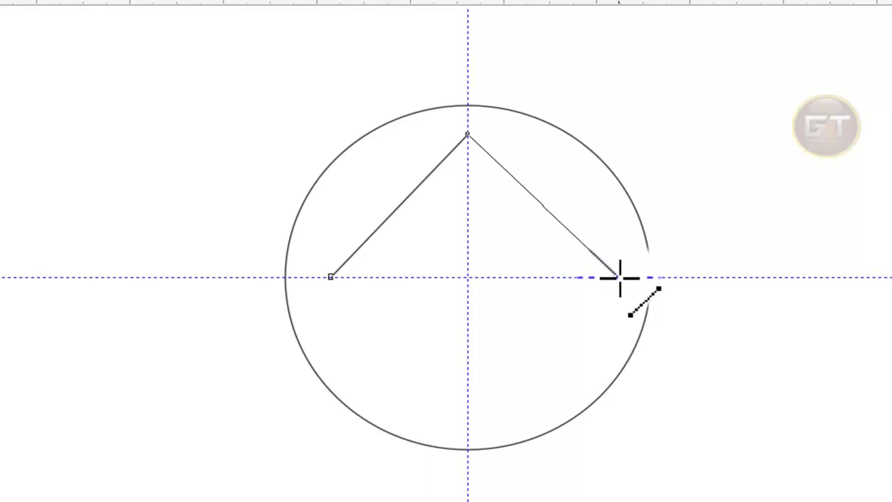
{"action": "left_click", "coordinate": [616, 278]}
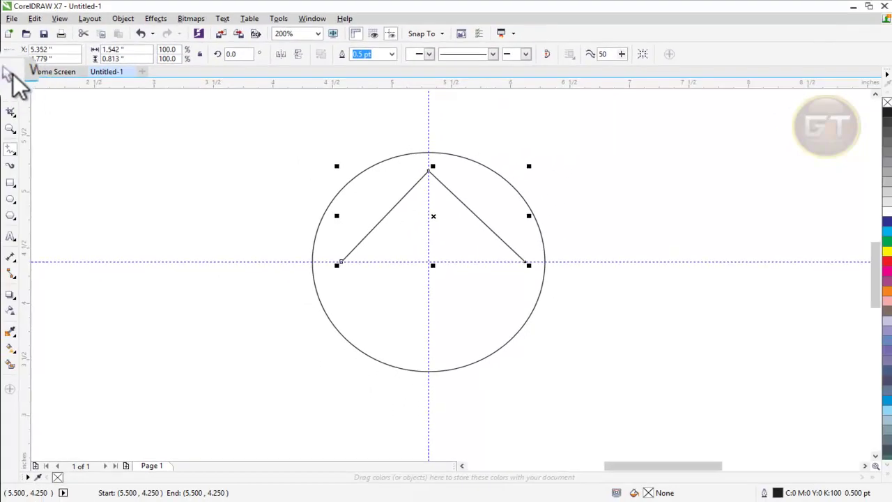
{"action": "left_click", "coordinate": [9, 74]}
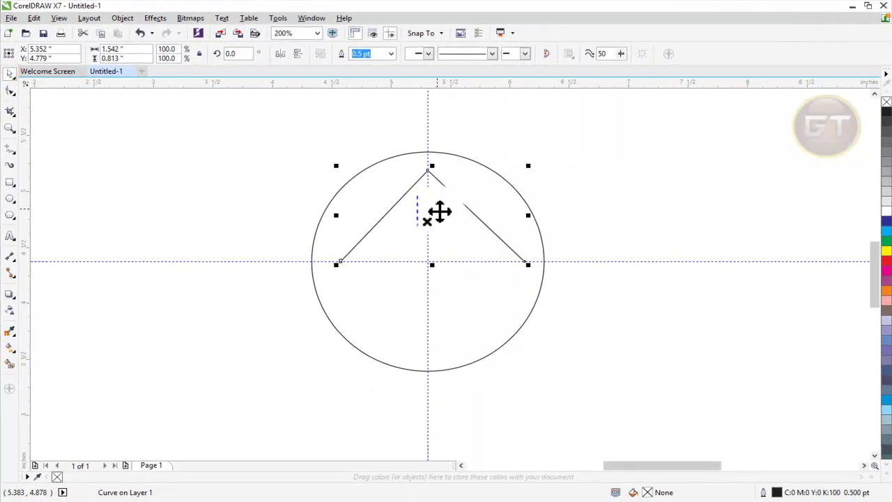
Convert the peaked line's segments to curves with all three nodes selected
{"action": "double_click", "coordinate": [438, 209]}
{"action": "left_click_drag", "start_coordinate": [287, 152], "coordinate": [588, 293]}
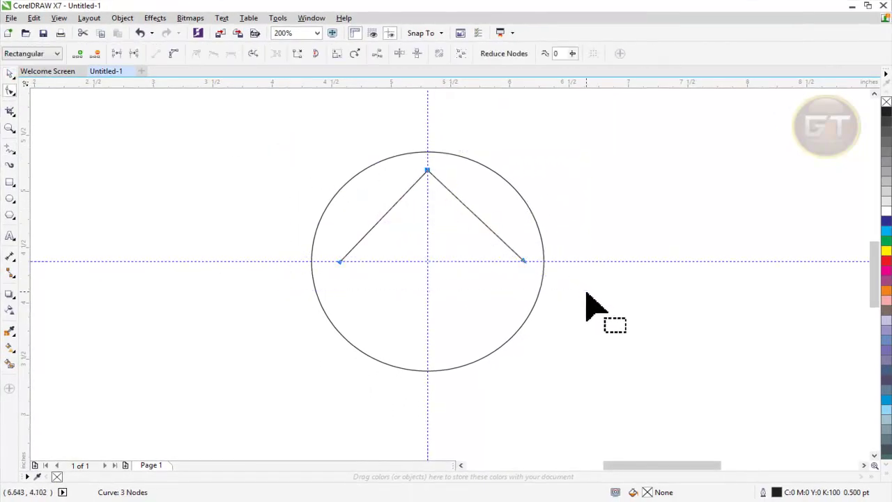
{"action": "left_click", "coordinate": [170, 53]}
{"action": "left_click", "coordinate": [287, 186]}
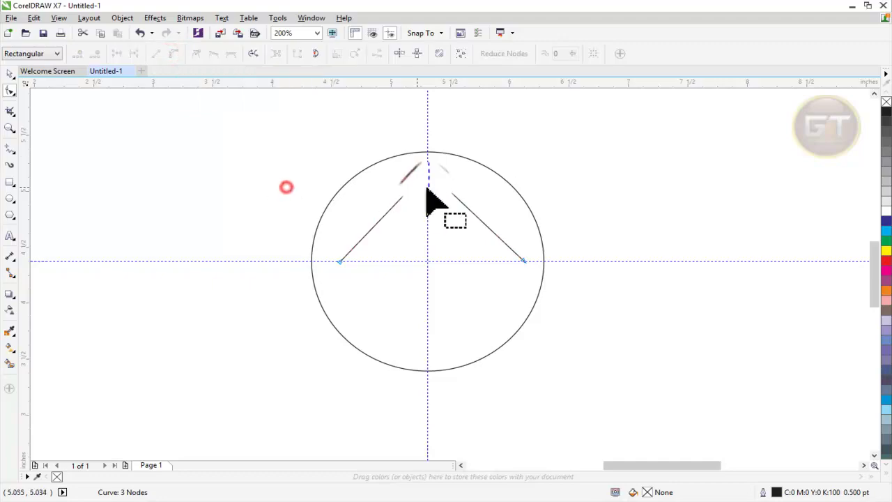
Bend the peak's left and right segments outward into arcs close to the circle's upper edge
{"action": "left_click", "coordinate": [427, 169]}
{"action": "left_click_drag", "start_coordinate": [417, 189], "coordinate": [348, 190]}
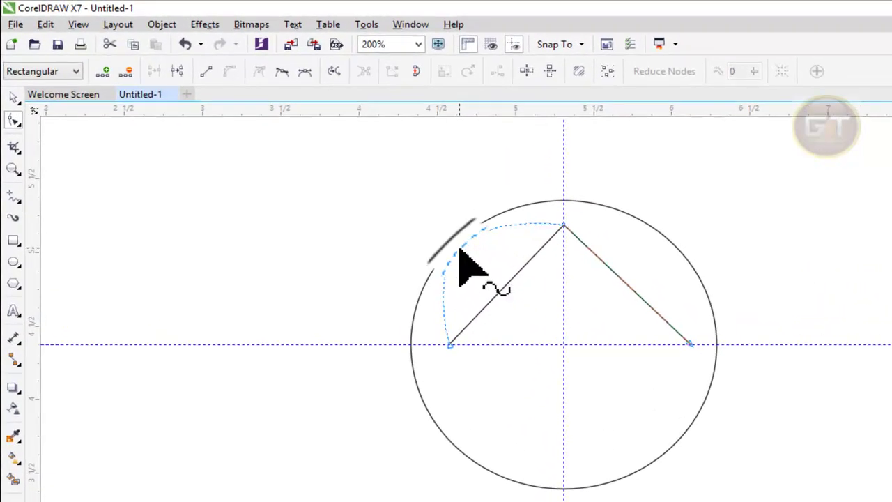
{"action": "left_click_drag", "start_coordinate": [460, 252], "coordinate": [463, 248]}
{"action": "left_click", "coordinate": [564, 225]}
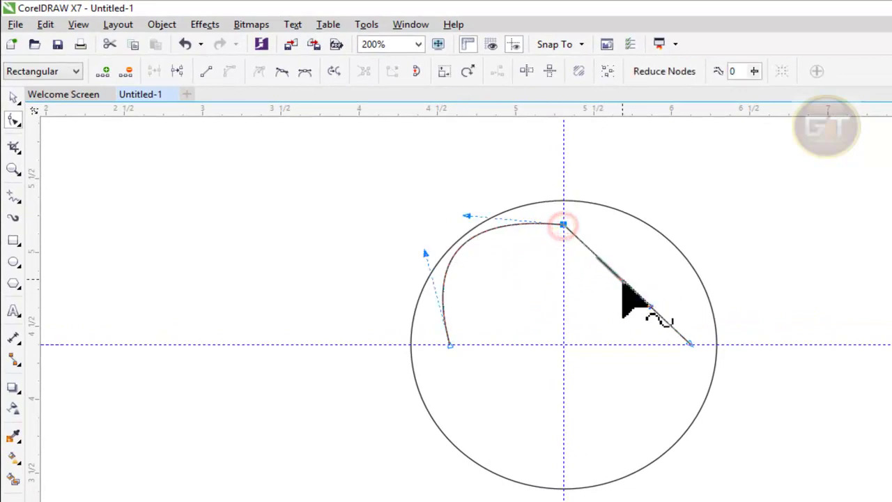
{"action": "left_click_drag", "start_coordinate": [622, 282], "coordinate": [656, 239]}
Adjust the curve handles at the apex and both end nodes so each half bulges roundly towards the circle
{"action": "left_click", "coordinate": [563, 225]}
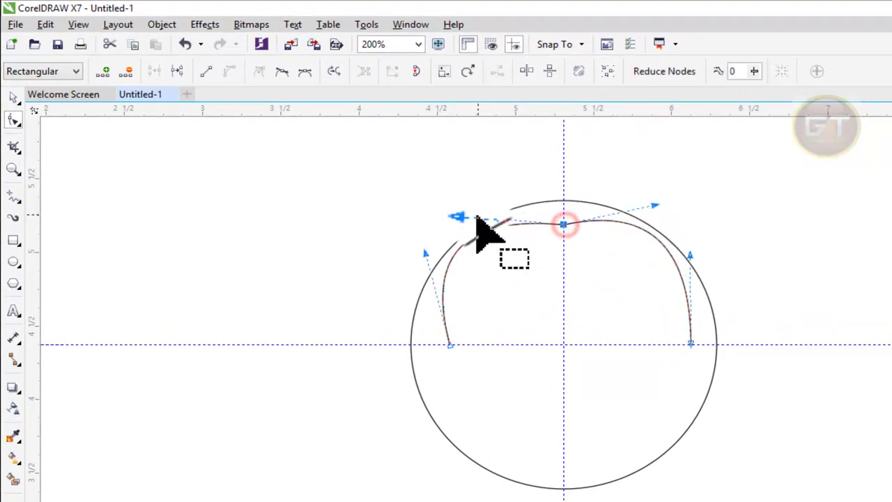
{"action": "left_click_drag", "start_coordinate": [468, 214], "coordinate": [482, 197]}
{"action": "left_click_drag", "start_coordinate": [656, 205], "coordinate": [649, 196]}
{"action": "left_click_drag", "start_coordinate": [690, 255], "coordinate": [718, 276]}
{"action": "left_click_drag", "start_coordinate": [450, 343], "coordinate": [394, 277]}
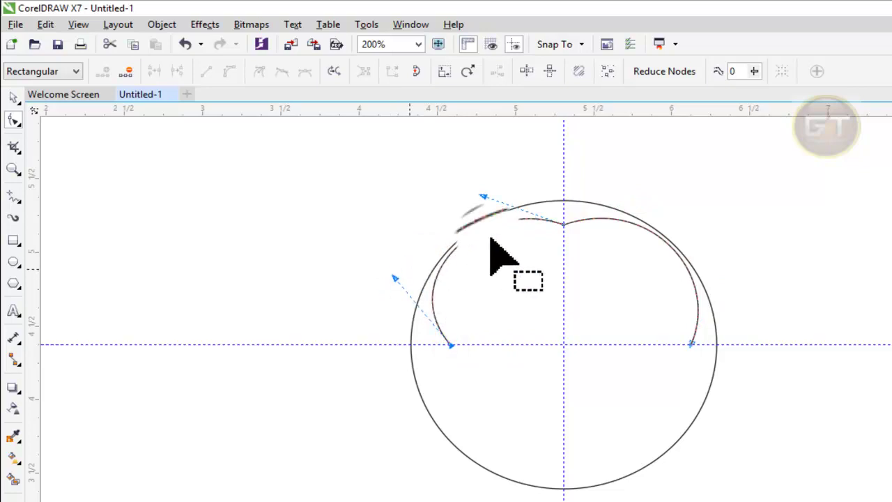
{"action": "left_click", "coordinate": [694, 343]}
{"action": "left_click_drag", "start_coordinate": [692, 340], "coordinate": [725, 279]}
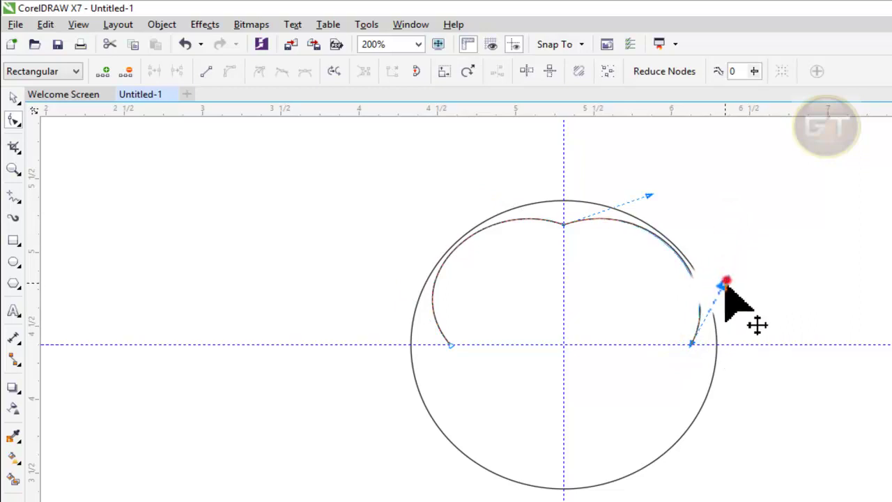
Fine-tune the apex handles and the right end node and its handle to make the two lobes symmetrical
{"action": "left_click", "coordinate": [563, 224]}
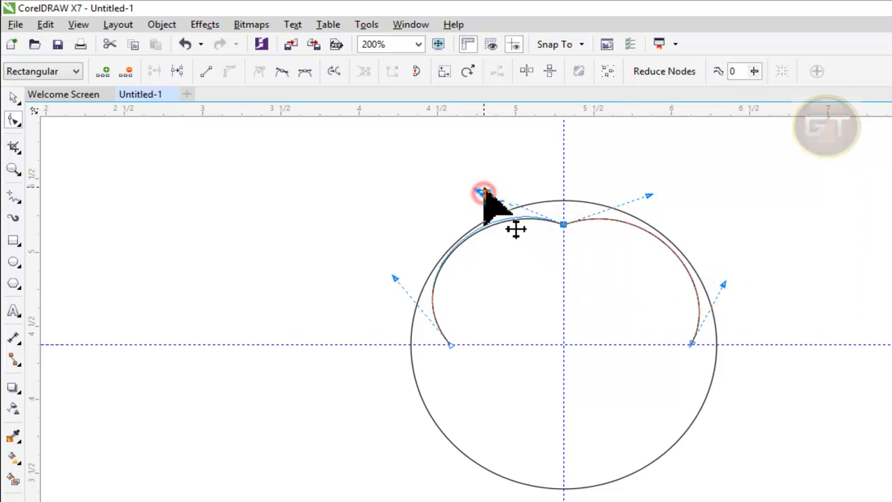
{"action": "mouse_move", "coordinate": [649, 196]}
{"action": "left_mouse_down"}
{"action": "mouse_move", "coordinate": [621, 209]}
{"action": "mouse_move", "coordinate": [647, 198]}
{"action": "mouse_move", "coordinate": [647, 188]}
{"action": "left_mouse_up"}
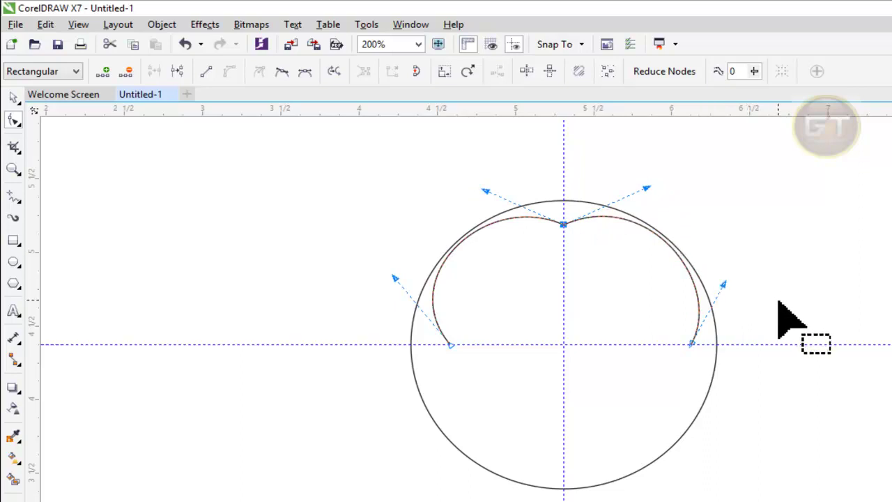
{"action": "left_click_drag", "start_coordinate": [725, 284], "coordinate": [729, 288]}
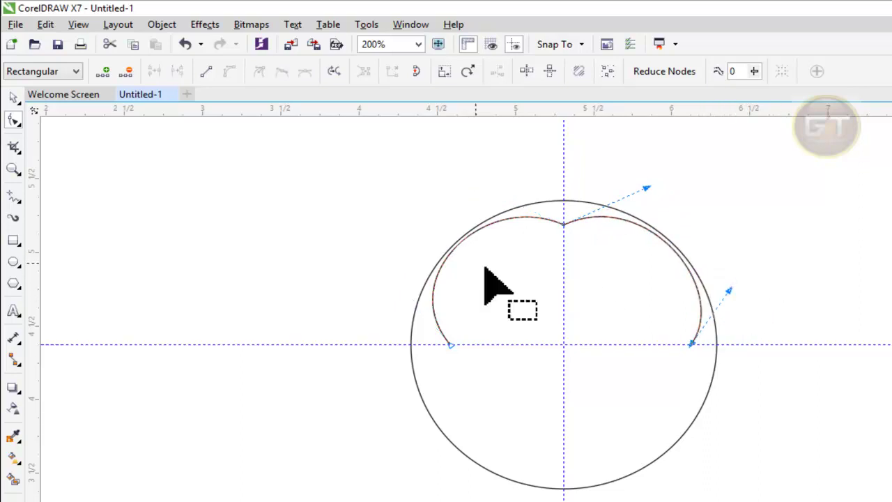
{"action": "left_click", "coordinate": [768, 351]}
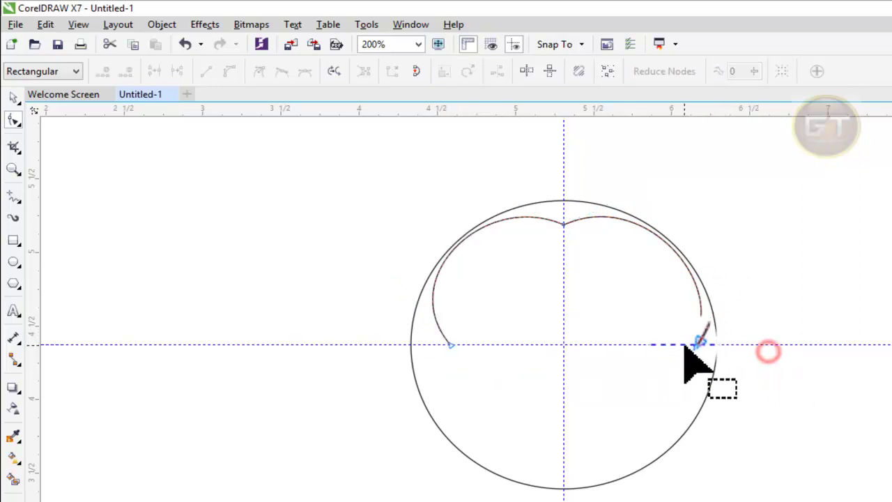
{"action": "left_click", "coordinate": [692, 344]}
{"action": "left_click_drag", "start_coordinate": [691, 345], "coordinate": [691, 345]}
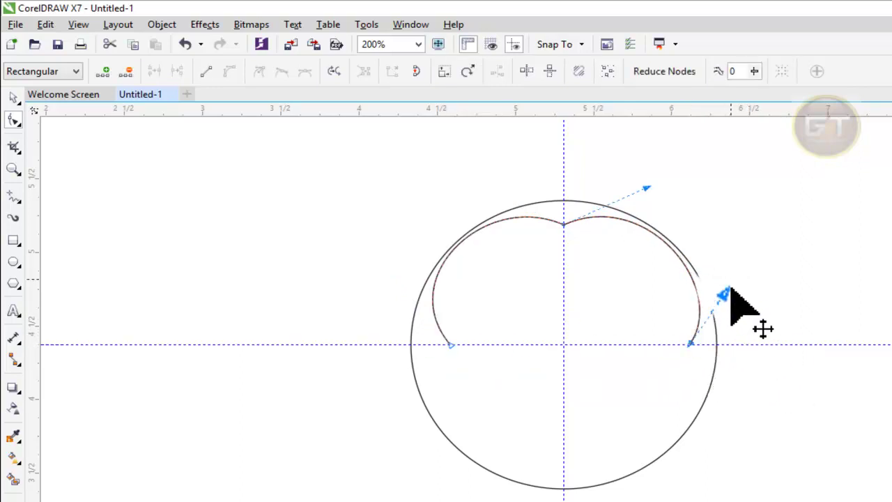
{"action": "left_click_drag", "start_coordinate": [728, 290], "coordinate": [728, 289]}
{"action": "left_click", "coordinate": [731, 209]}
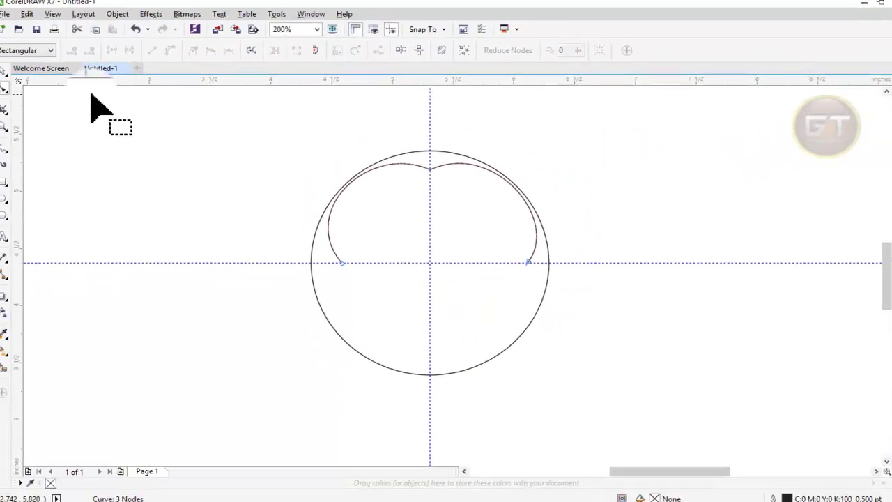
{"action": "left_click", "coordinate": [3, 69]}
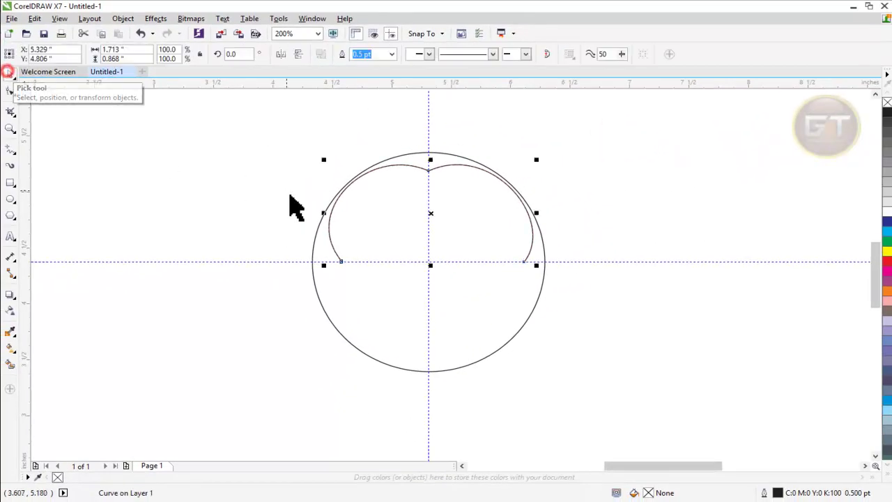
{"action": "left_click", "coordinate": [289, 199]}
Draw a separate straight line about 1.1 in long from the lobed curve's left end down to near the circle's bottom
{"action": "scroll", "coordinate": [294, 205], "scroll_direction": "up", "scroll_amount": 2}
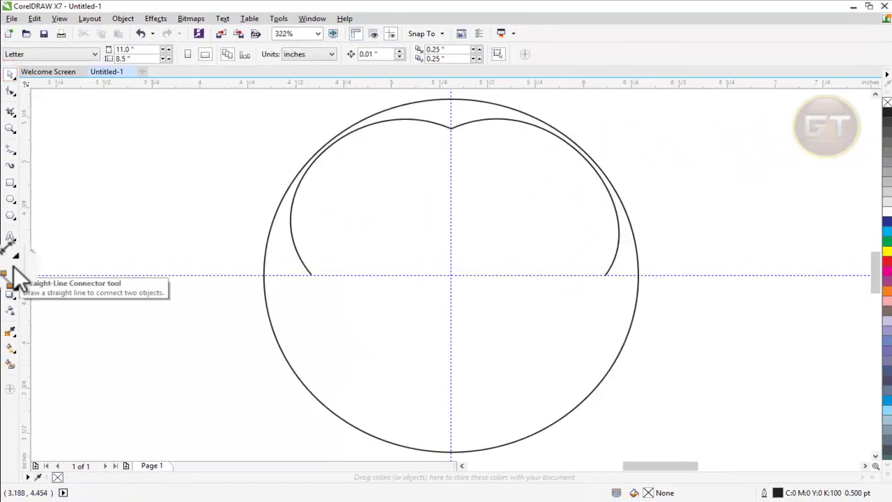
{"action": "left_click", "coordinate": [16, 154]}
{"action": "left_click", "coordinate": [57, 149]}
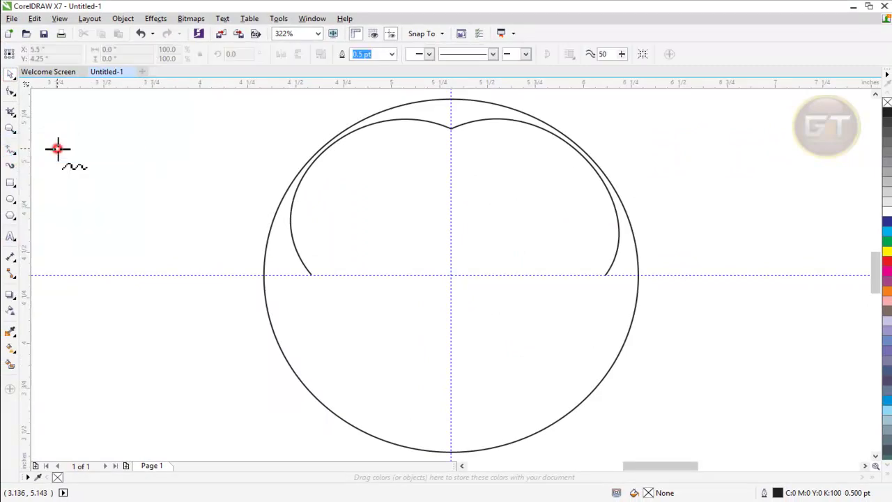
{"action": "left_click", "coordinate": [312, 274]}
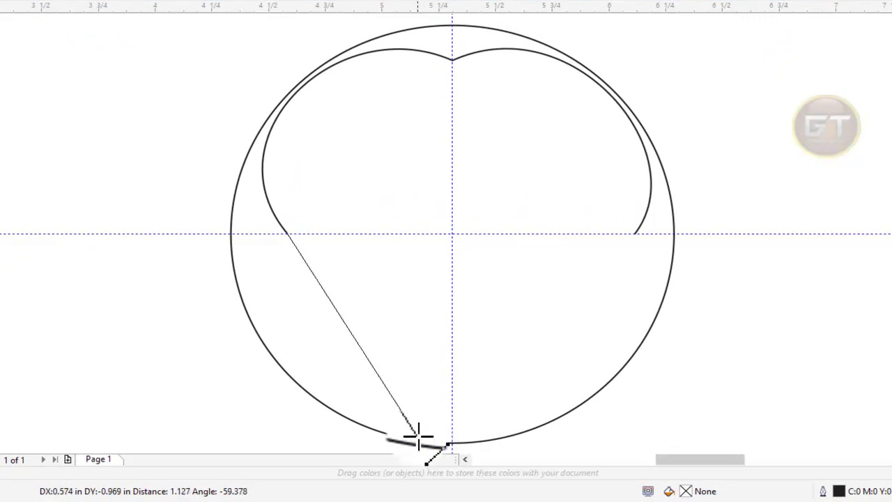
{"action": "left_click", "coordinate": [418, 437]}
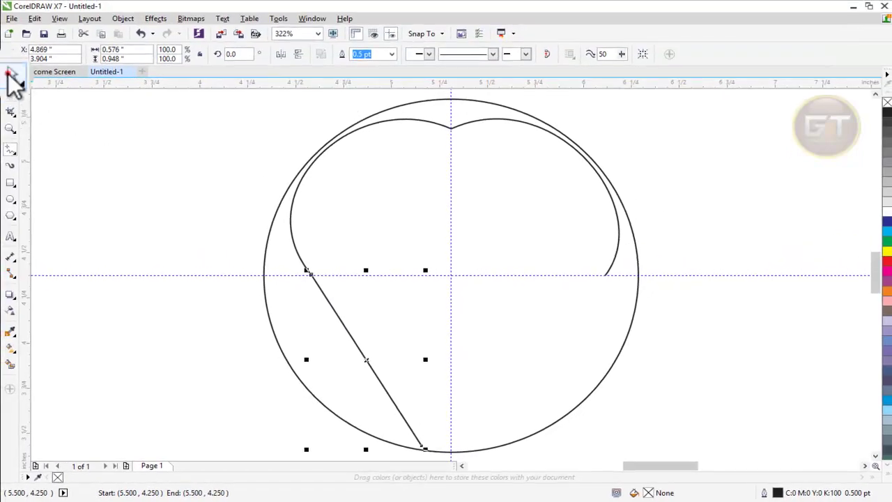
{"action": "left_click", "coordinate": [10, 73]}
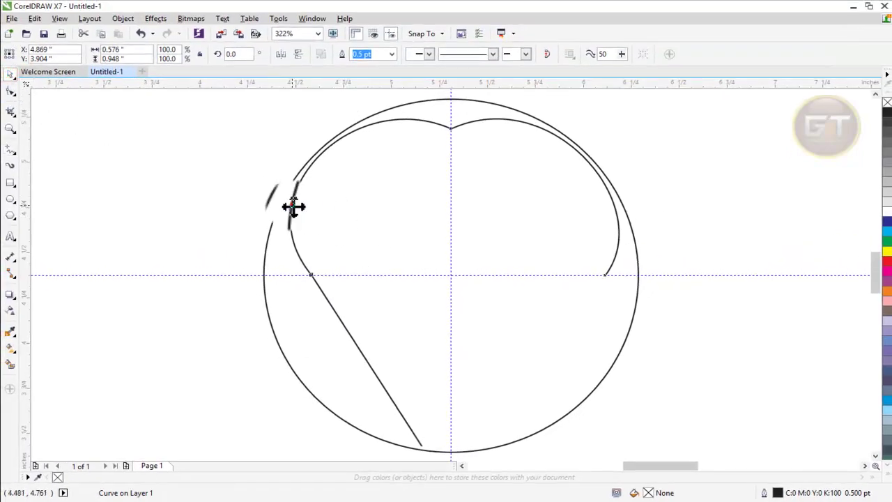
Extend the lobed curve with a straight line from its right end to just right of the vertical guideline near the circle's bottom
{"action": "left_click_drag", "start_coordinate": [287, 209], "coordinate": [300, 250]}
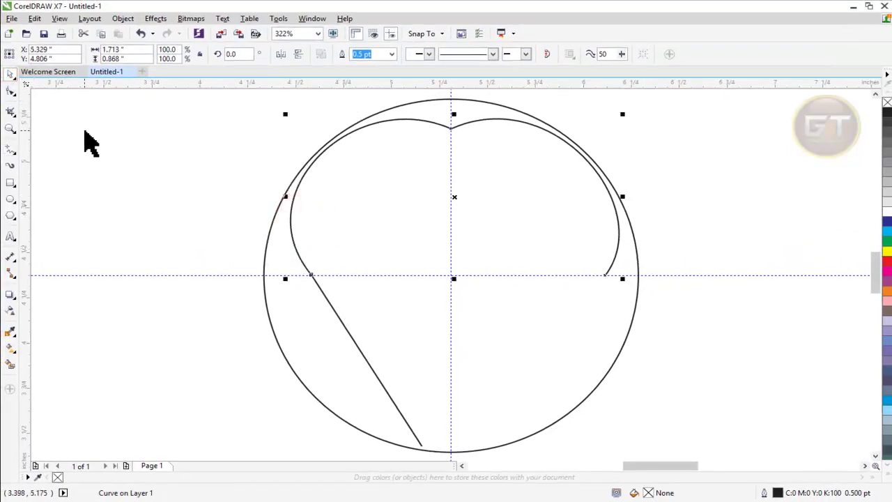
{"action": "left_click", "coordinate": [16, 149]}
{"action": "left_click", "coordinate": [58, 154]}
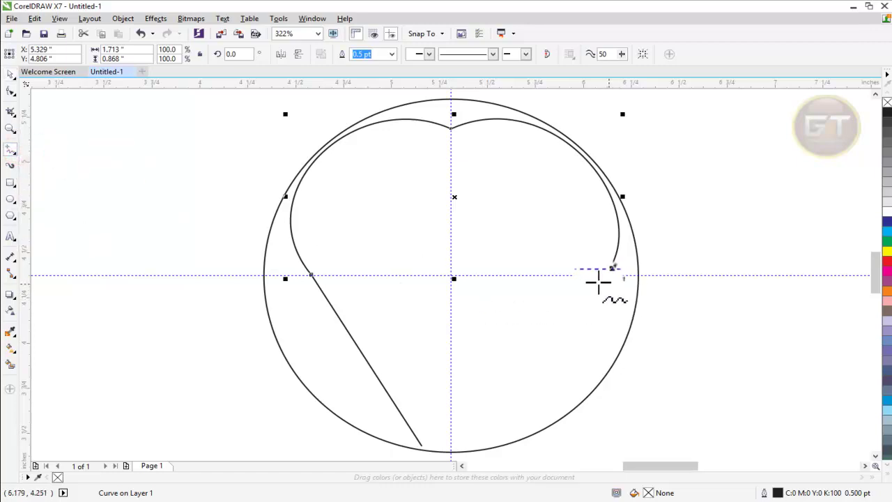
{"action": "left_click", "coordinate": [605, 276]}
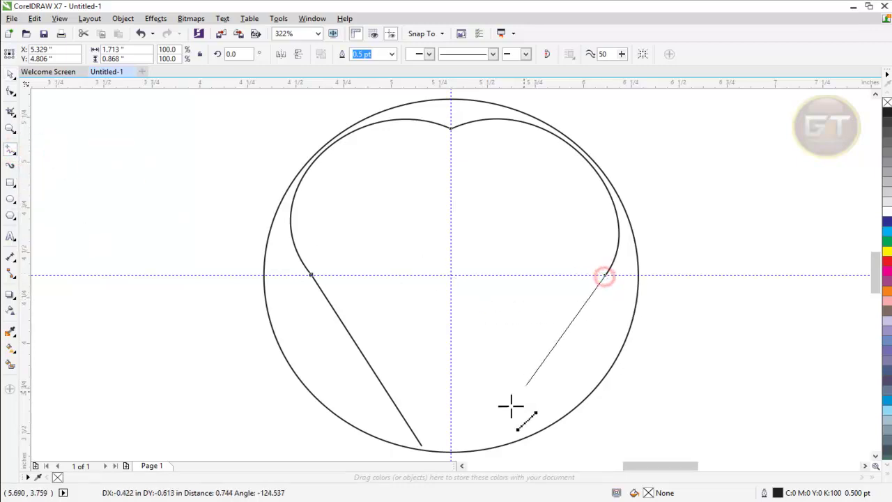
{"action": "left_click", "coordinate": [480, 444]}
{"action": "left_click", "coordinate": [10, 74]}
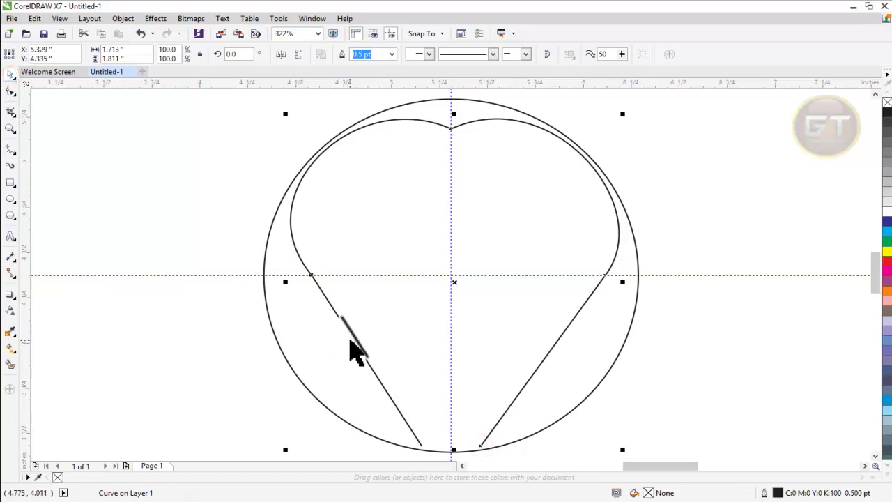
Delete the separate left line and redraw it about 1.1 in long as an extension of the curve's left end towards the circle's bottom
{"action": "left_click_drag", "start_coordinate": [352, 339], "coordinate": [239, 330]}
{"action": "key", "text": "Delete"}
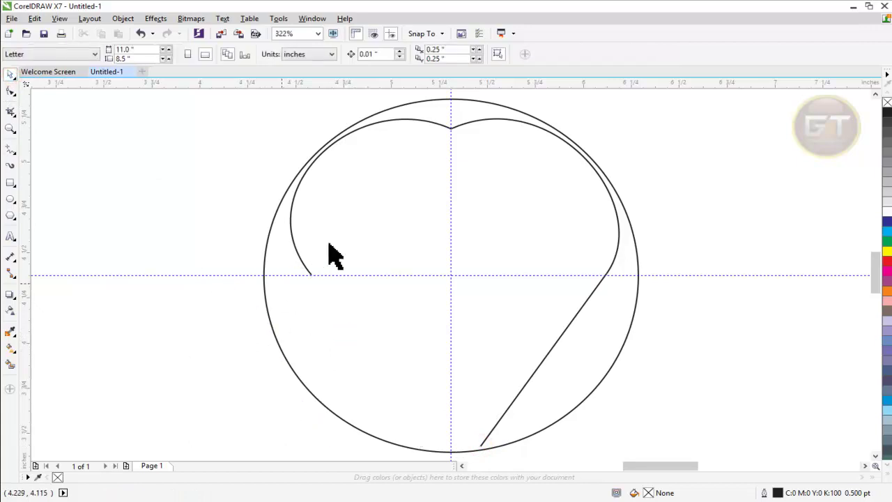
{"action": "left_click", "coordinate": [297, 254]}
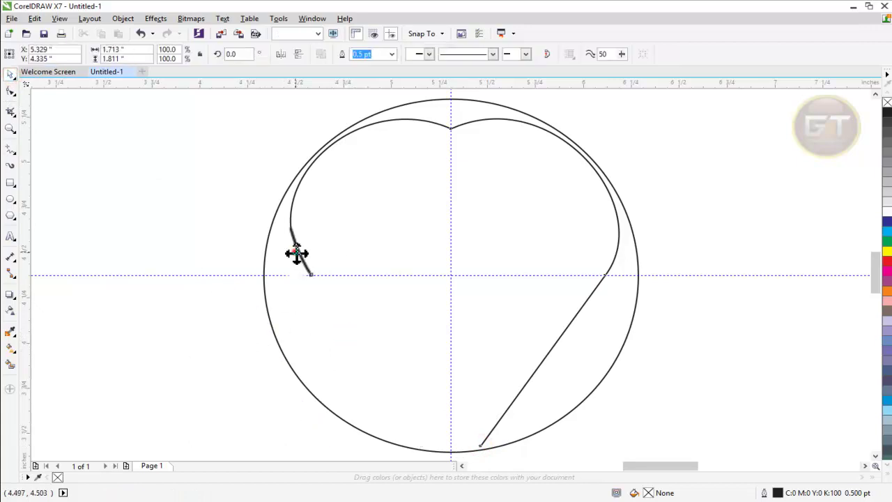
{"action": "left_click", "coordinate": [10, 150]}
{"action": "left_click", "coordinate": [49, 147]}
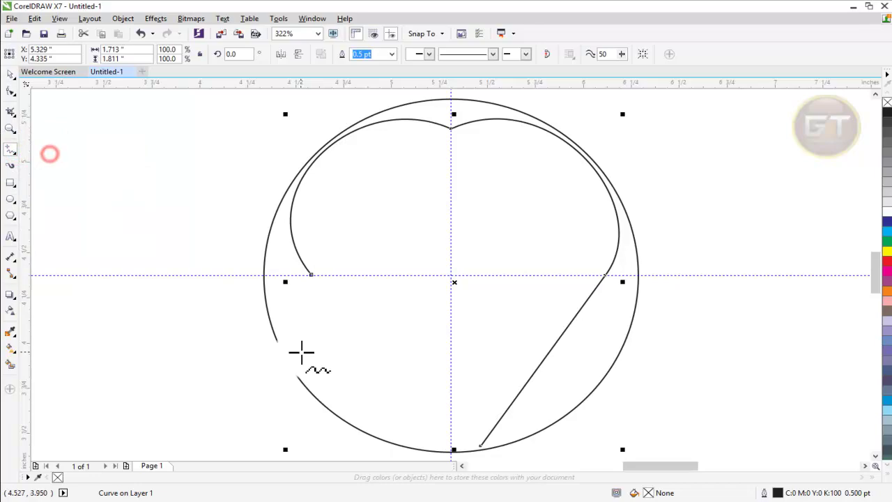
{"action": "left_click", "coordinate": [311, 274]}
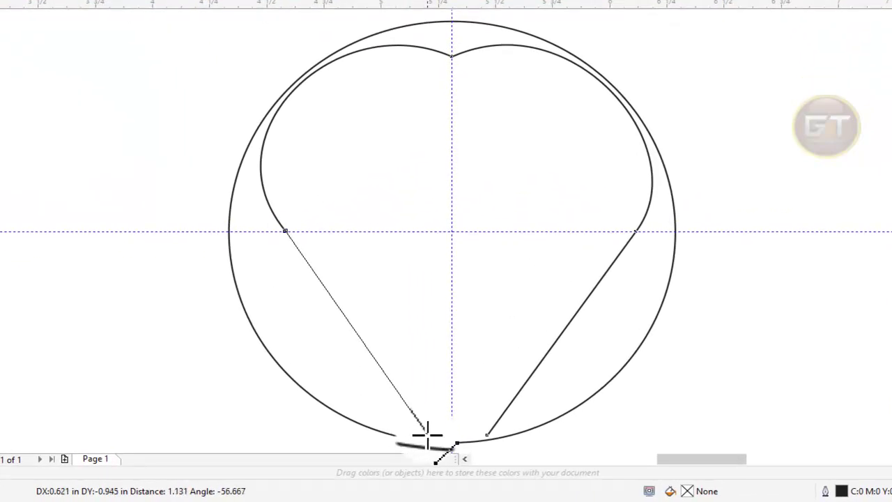
{"action": "left_click", "coordinate": [422, 433]}
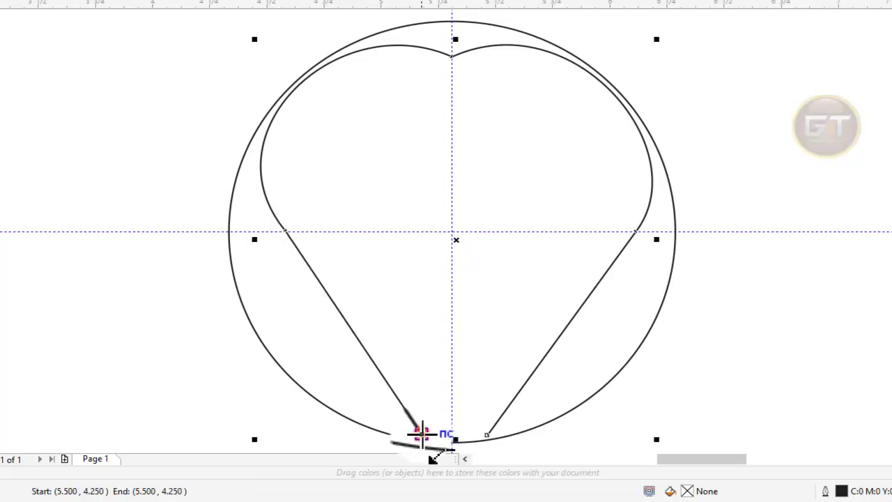
Convert the two straight side lines below the horizontal guideline to editable curves
{"action": "left_click", "coordinate": [12, 74]}
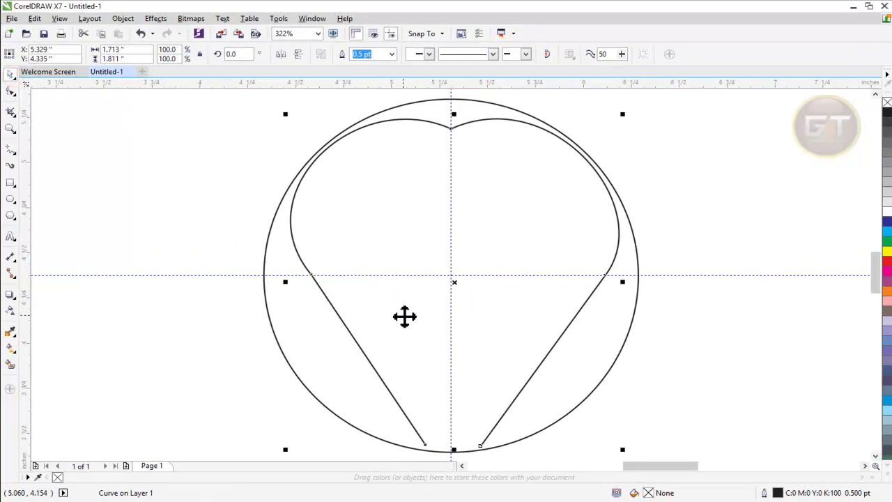
{"action": "double_click", "coordinate": [403, 313]}
{"action": "left_click_drag", "start_coordinate": [246, 260], "coordinate": [643, 380]}
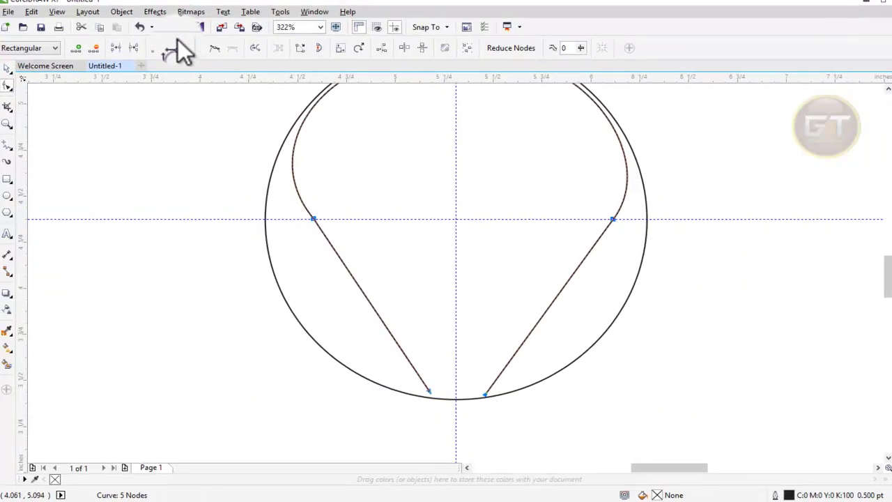
{"action": "left_click", "coordinate": [195, 313]}
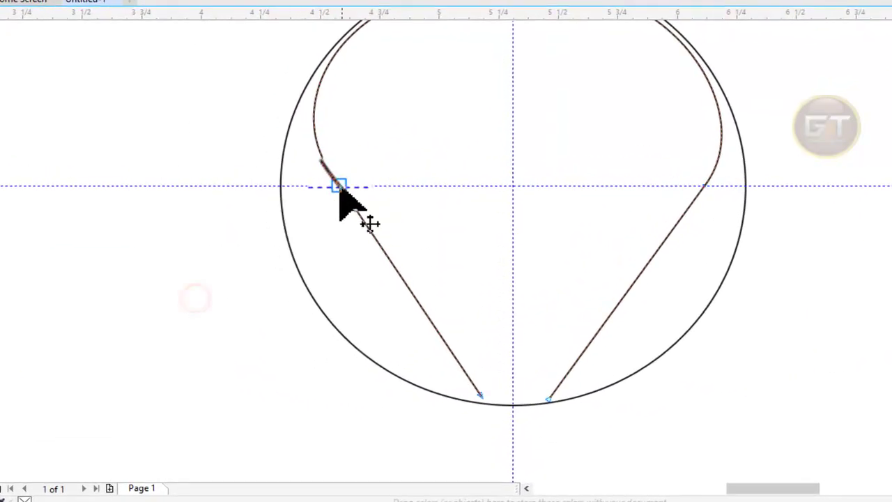
Bend the left and right lower segments outward towards the circle to form two rounded lower lobes
{"action": "left_click", "coordinate": [339, 186]}
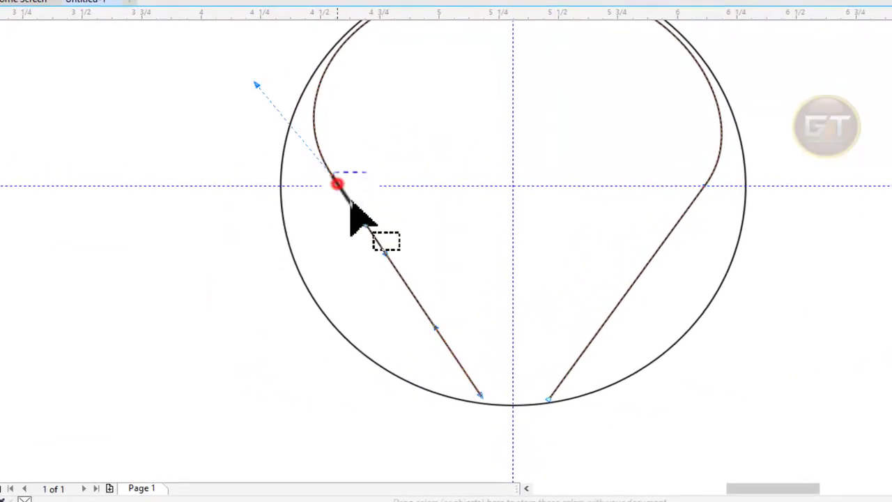
{"action": "left_click_drag", "start_coordinate": [397, 271], "coordinate": [309, 283]}
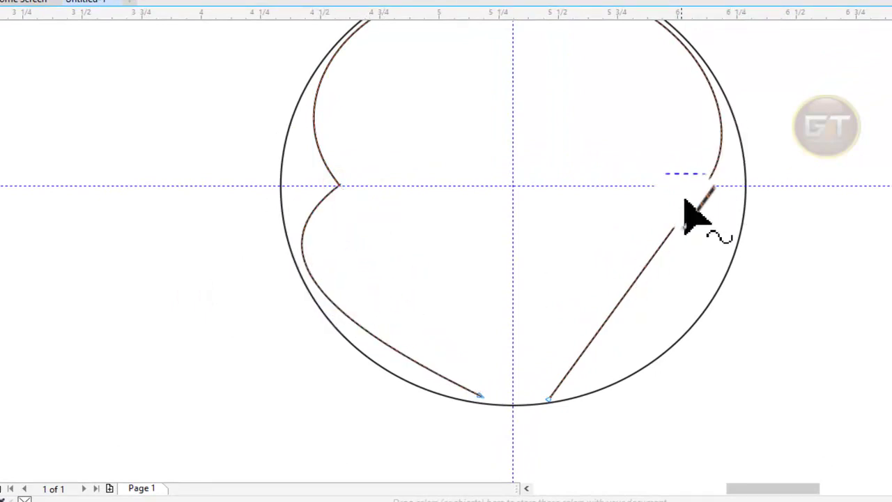
{"action": "left_click", "coordinate": [705, 186]}
{"action": "left_click", "coordinate": [642, 273]}
{"action": "left_click_drag", "start_coordinate": [551, 157], "coordinate": [683, 171]}
Adjust both handles of the lower-left segment so it leaves the waist node almost horizontally and follows the inside of the circle
{"action": "left_click", "coordinate": [169, 183]}
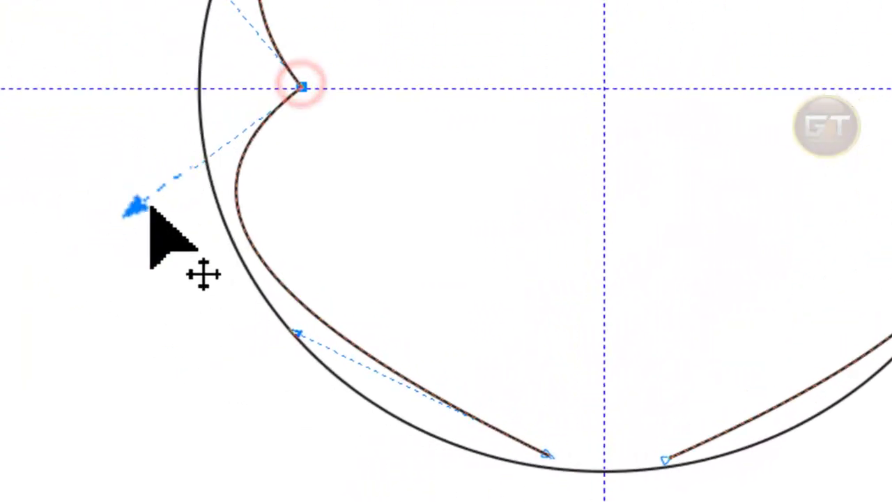
{"action": "left_click", "coordinate": [67, 261]}
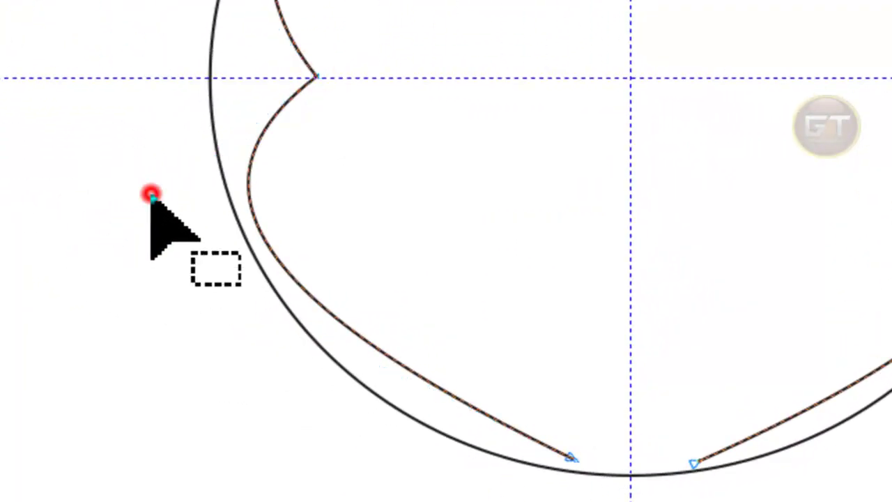
{"action": "left_click", "coordinate": [318, 76]}
{"action": "left_click_drag", "start_coordinate": [145, 198], "coordinate": [91, 90]}
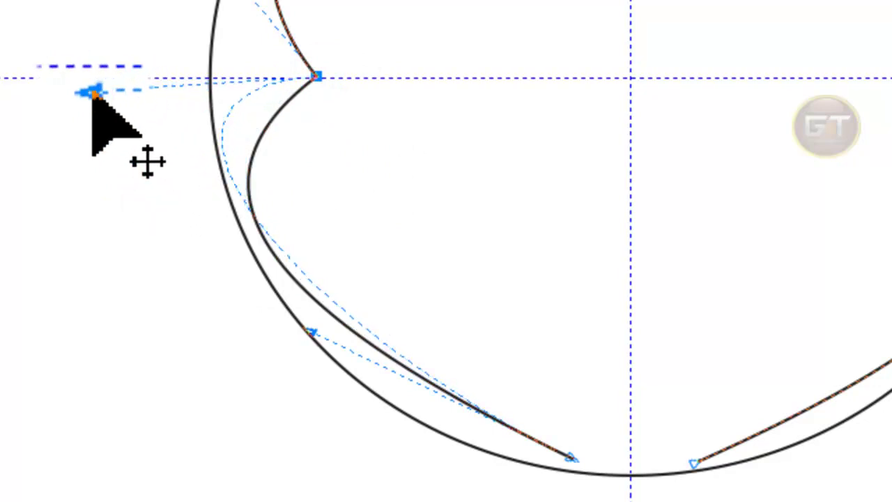
{"action": "left_click_drag", "start_coordinate": [312, 334], "coordinate": [345, 449]}
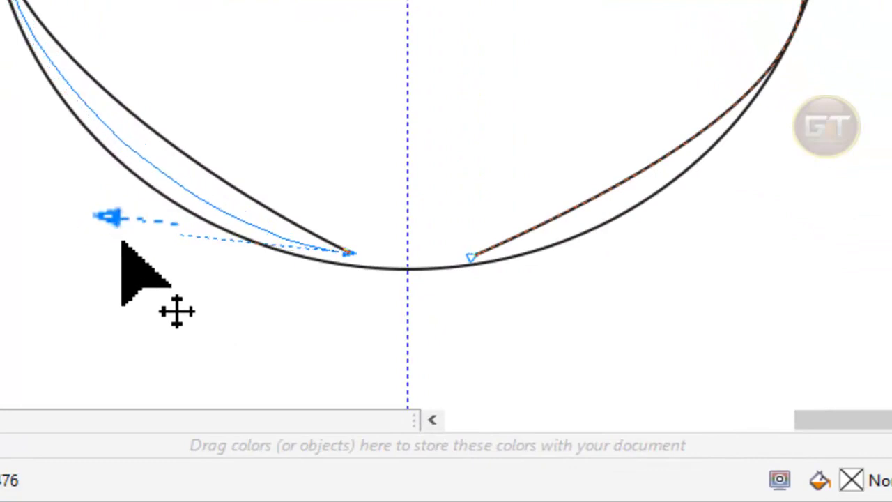
{"action": "left_click_drag", "start_coordinate": [122, 242], "coordinate": [119, 279]}
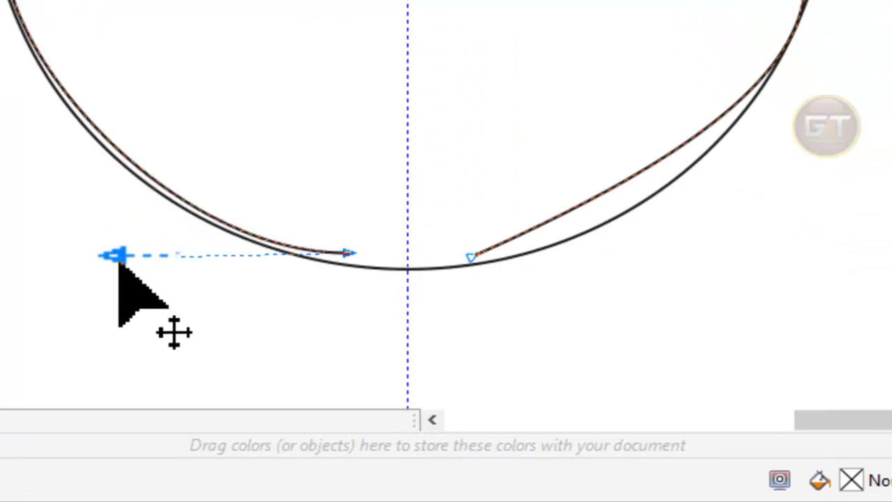
Shape the lower-right segment to follow the circle's inside like the left one, and shift its waist node slightly inward
{"action": "left_click", "coordinate": [600, 180]}
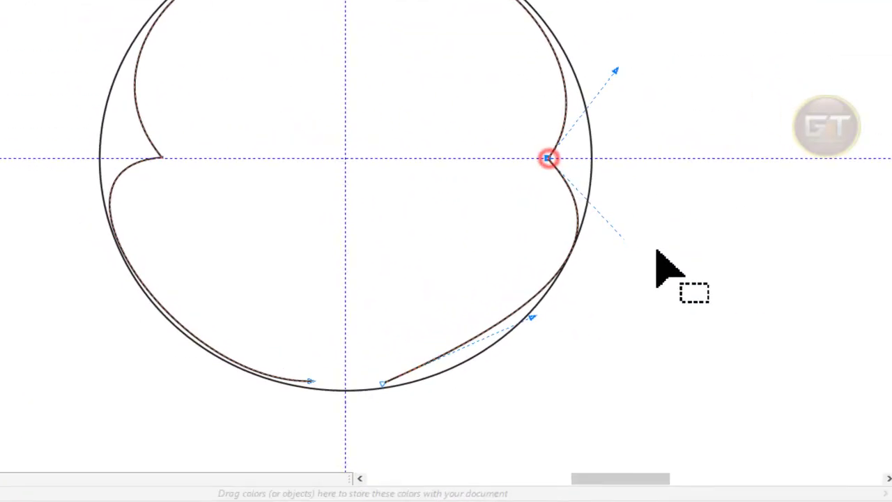
{"action": "left_click_drag", "start_coordinate": [668, 252], "coordinate": [692, 180]}
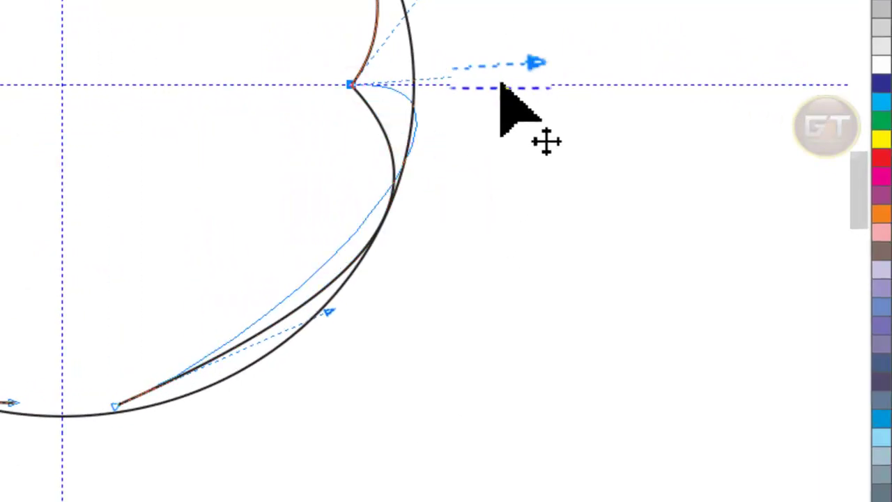
{"action": "left_click_drag", "start_coordinate": [501, 84], "coordinate": [498, 74]}
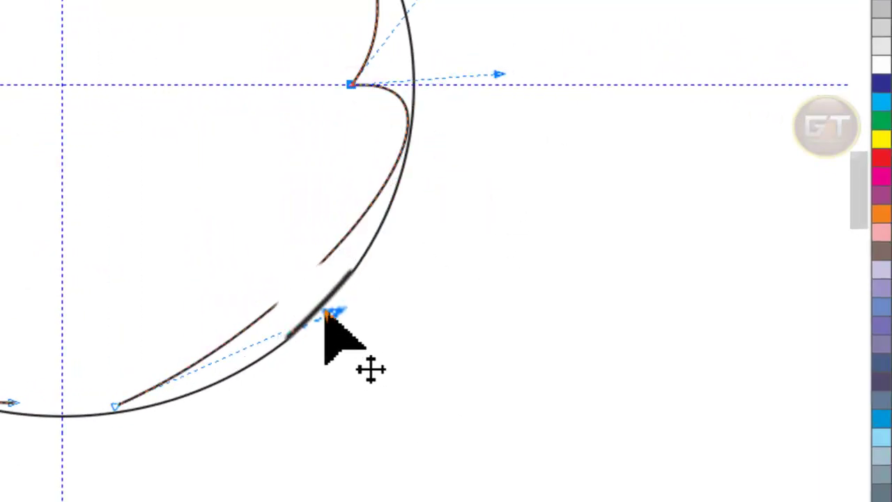
{"action": "left_click_drag", "start_coordinate": [328, 311], "coordinate": [334, 401]}
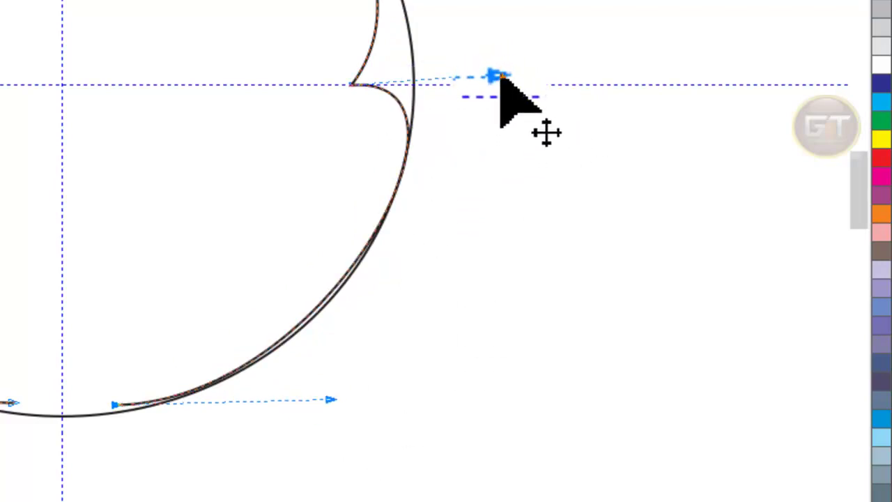
{"action": "left_click_drag", "start_coordinate": [501, 75], "coordinate": [493, 74]}
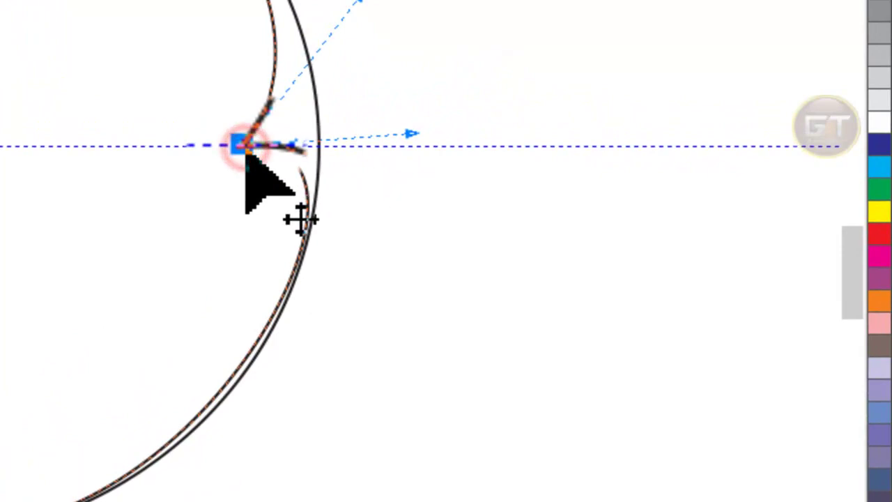
{"action": "mouse_move", "coordinate": [238, 144]}
{"action": "left_mouse_down"}
{"action": "mouse_move", "coordinate": [221, 144]}
{"action": "mouse_move", "coordinate": [246, 146]}
{"action": "left_mouse_up"}
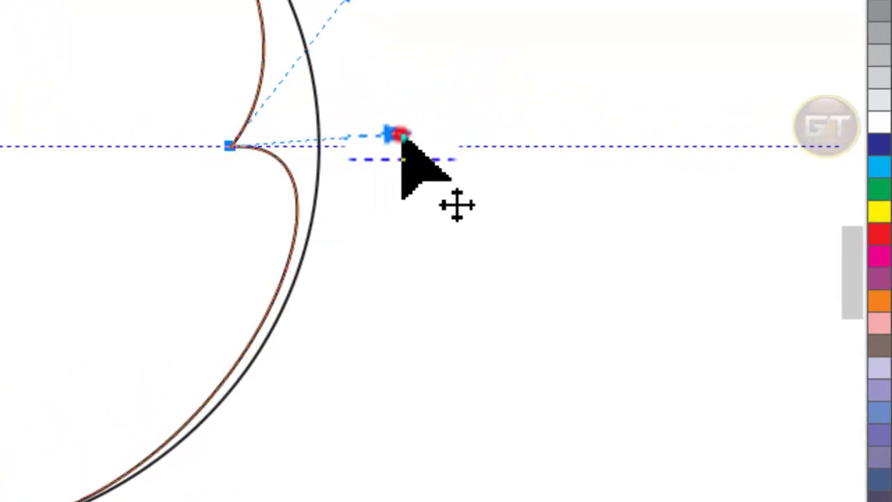
{"action": "left_click_drag", "start_coordinate": [411, 131], "coordinate": [414, 129]}
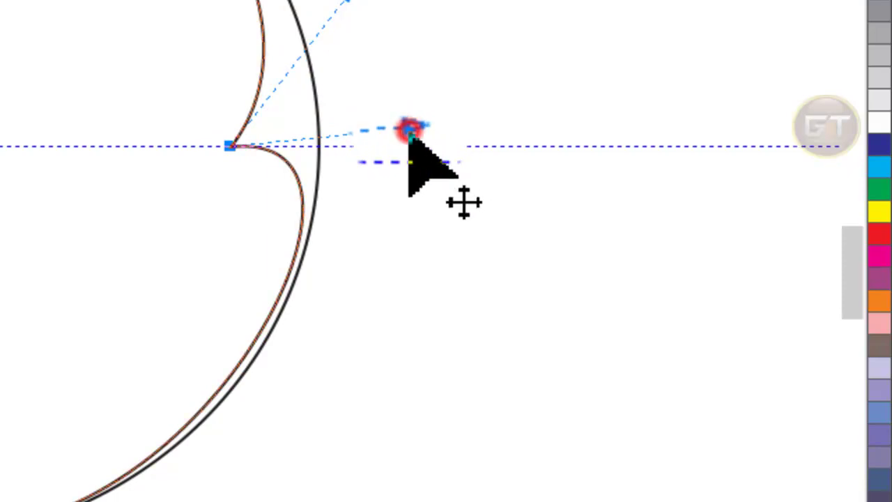
Fine-tune the left waist node with its handles and the right waist node's lower handle to balance both sides, and deselect the curve
{"action": "left_click", "coordinate": [126, 186]}
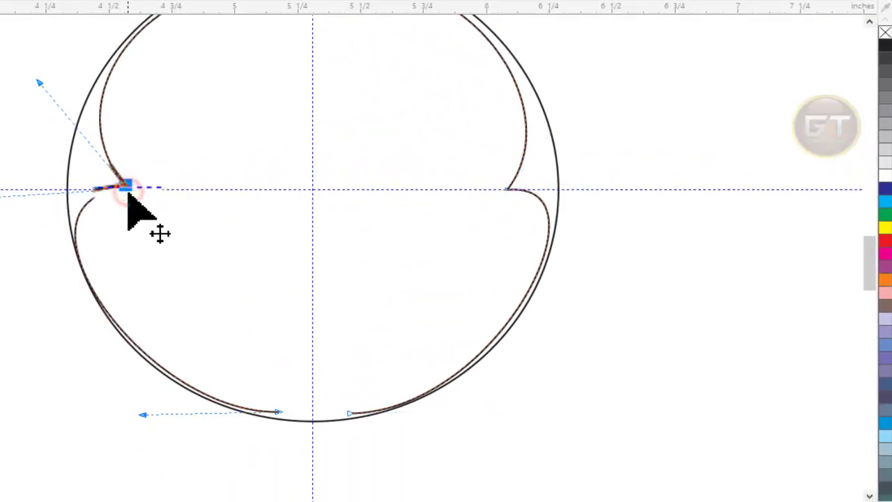
{"action": "left_click_drag", "start_coordinate": [128, 194], "coordinate": [128, 196]}
{"action": "left_click_drag", "start_coordinate": [2, 199], "coordinate": [11, 200]}
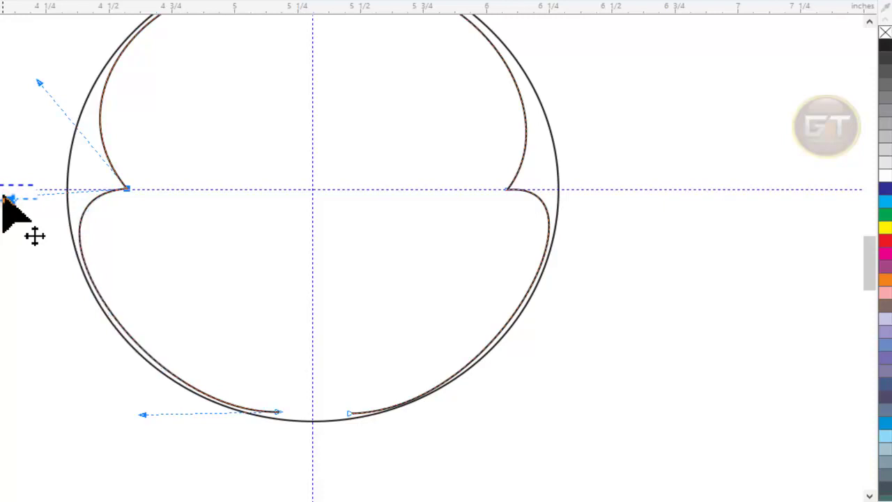
{"action": "left_click_drag", "start_coordinate": [38, 81], "coordinate": [28, 86]}
{"action": "left_click", "coordinate": [508, 189]}
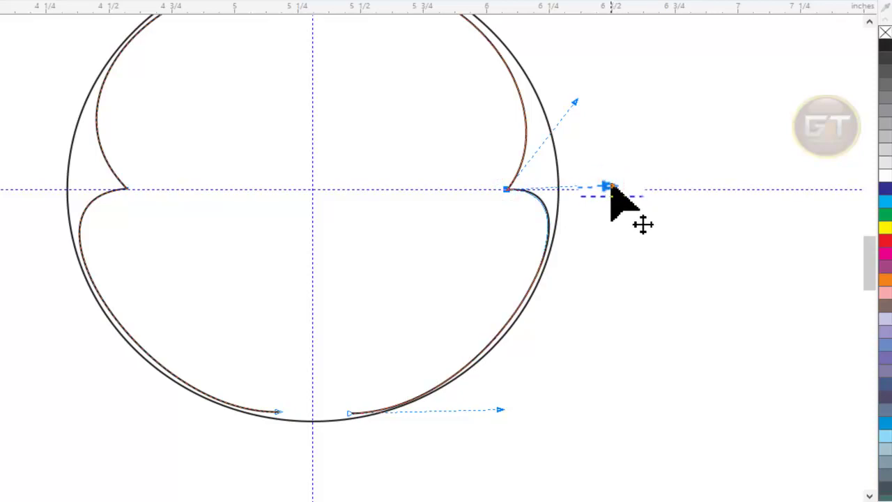
{"action": "left_click_drag", "start_coordinate": [613, 199], "coordinate": [612, 198]}
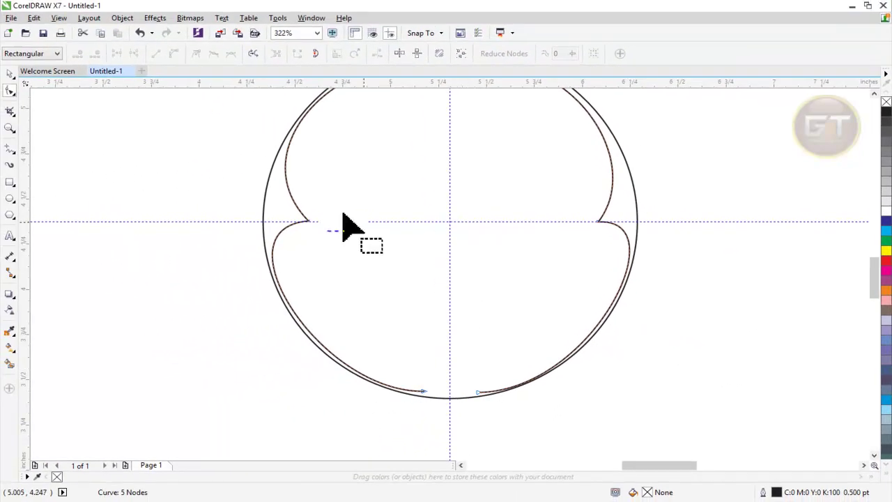
{"action": "scroll", "coordinate": [239, 143], "scroll_direction": "down", "scroll_amount": 2}
{"action": "scroll", "coordinate": [238, 142], "scroll_direction": "up", "scroll_amount": 2}
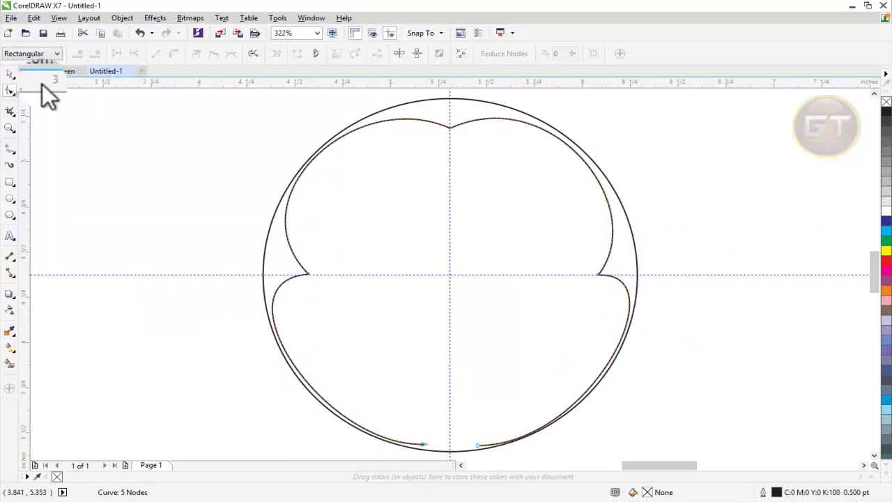
{"action": "left_click", "coordinate": [10, 73]}
{"action": "left_click", "coordinate": [86, 163]}
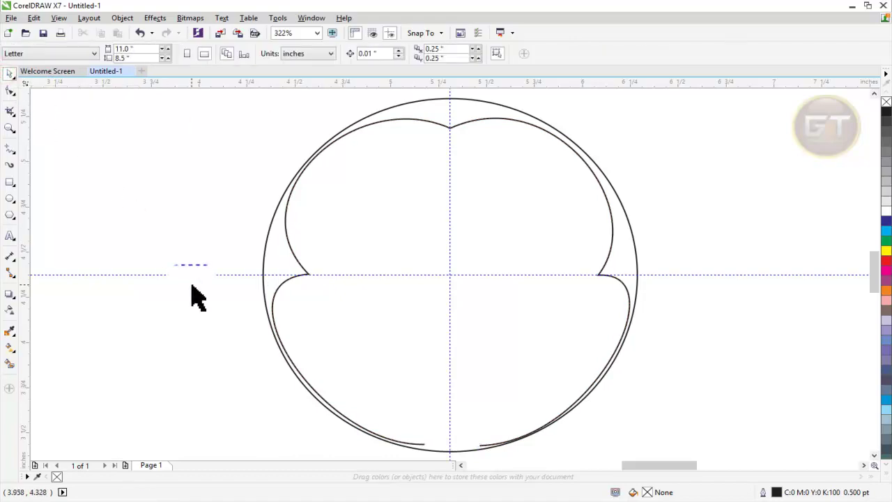
Adjust the curve's two open end nodes near the circle's bottom and the right end's handle, and deselect the curve
{"action": "double_click", "coordinate": [545, 423]}
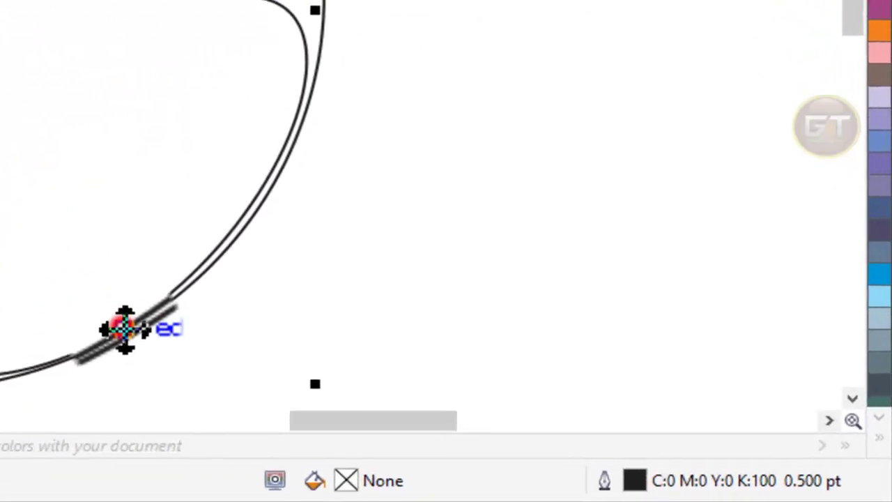
{"action": "left_click", "coordinate": [386, 432]}
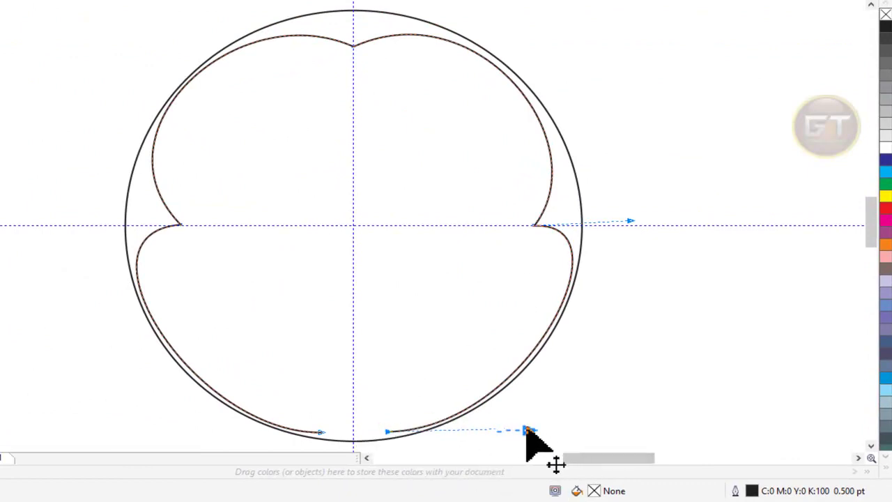
{"action": "left_click_drag", "start_coordinate": [527, 429], "coordinate": [526, 425]}
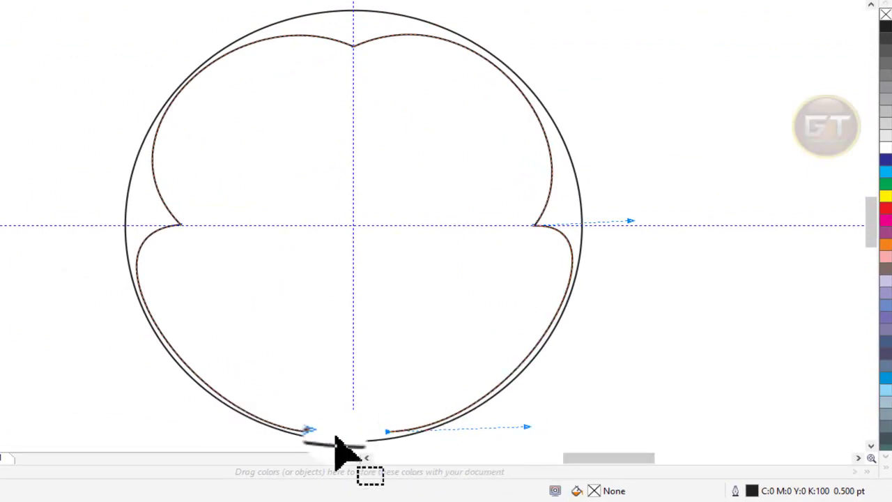
{"action": "left_click_drag", "start_coordinate": [322, 434], "coordinate": [325, 436]}
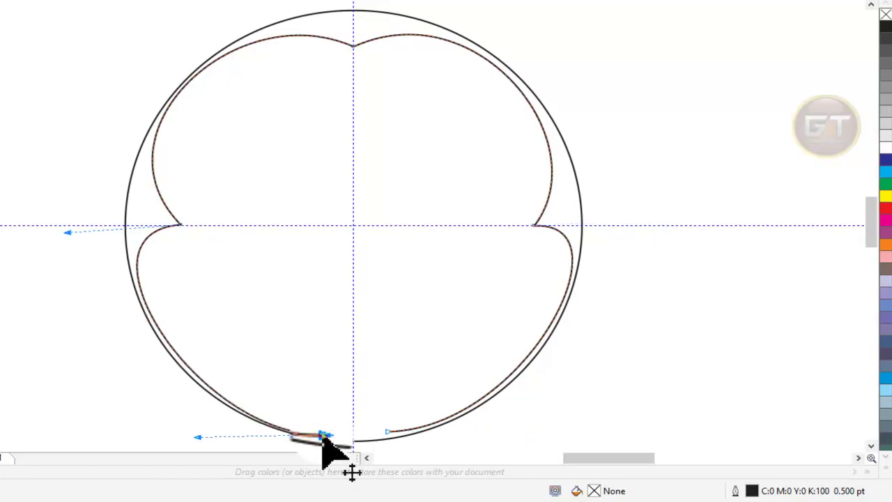
{"action": "left_click_drag", "start_coordinate": [321, 445], "coordinate": [321, 445]}
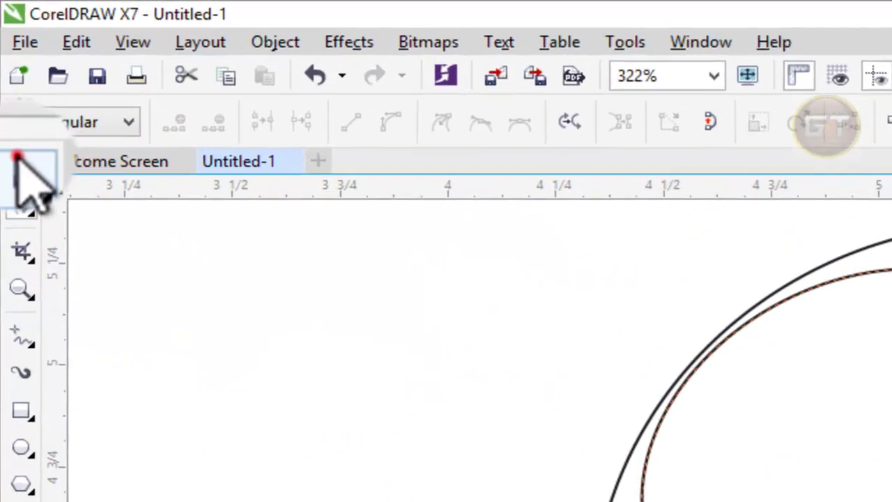
{"action": "left_click", "coordinate": [10, 73]}
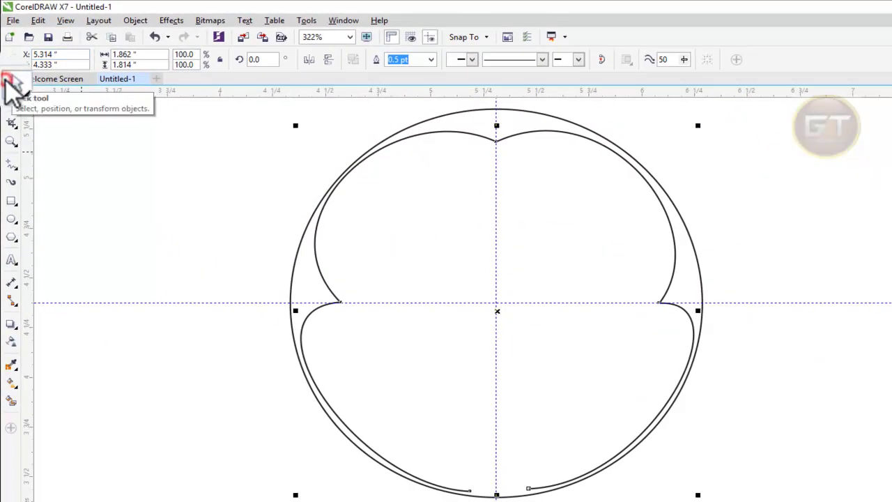
{"action": "left_click", "coordinate": [183, 173]}
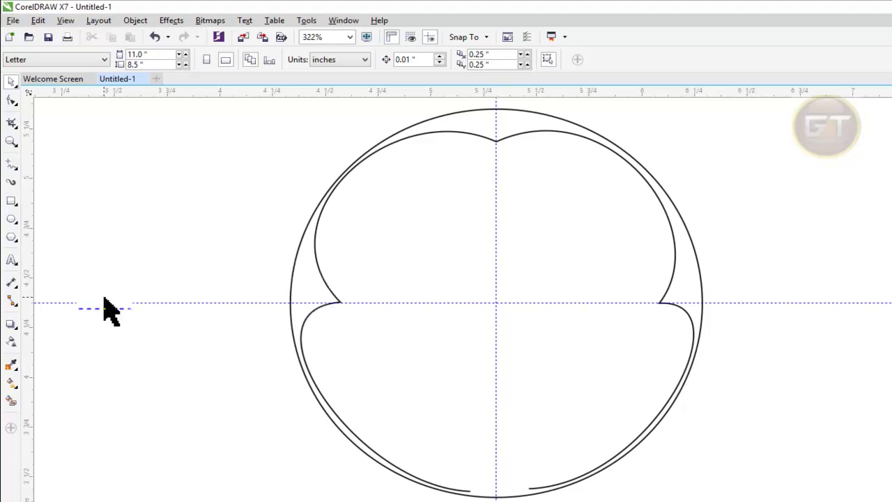
Select the lobed curve and join its two open ends near the circle's bottom with a straight Freehand segment
{"action": "left_click", "coordinate": [18, 171]}
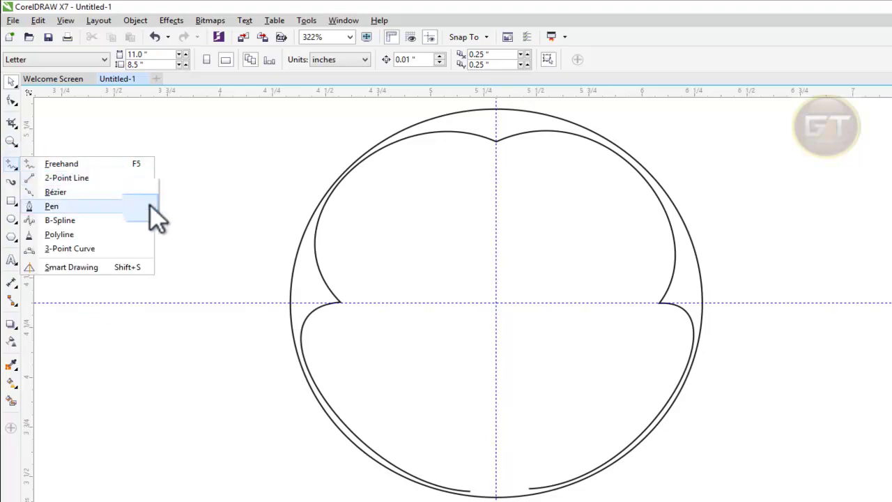
{"action": "left_click", "coordinate": [110, 164]}
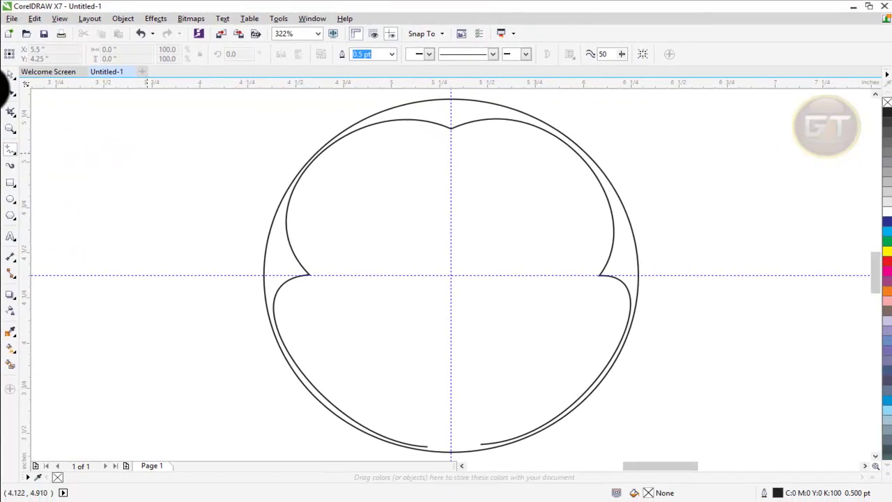
{"action": "left_click", "coordinate": [10, 74]}
{"action": "left_click", "coordinate": [311, 281]}
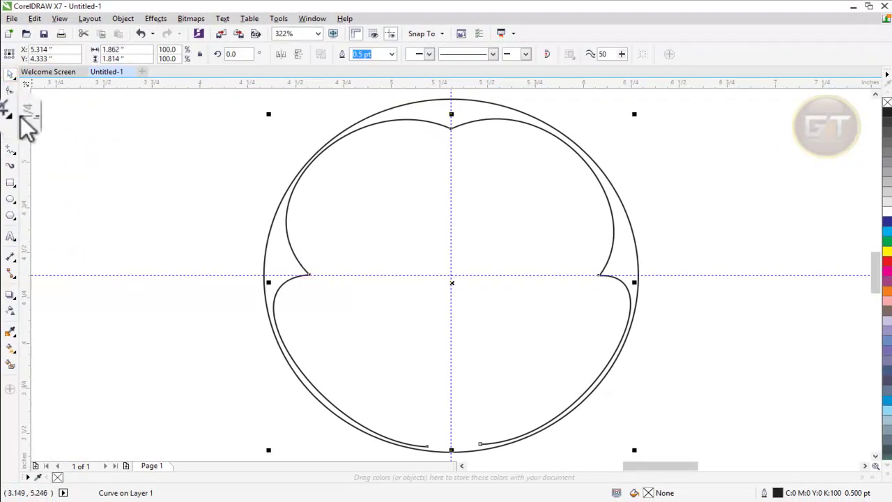
{"action": "left_click", "coordinate": [10, 149]}
{"action": "left_click", "coordinate": [40, 146]}
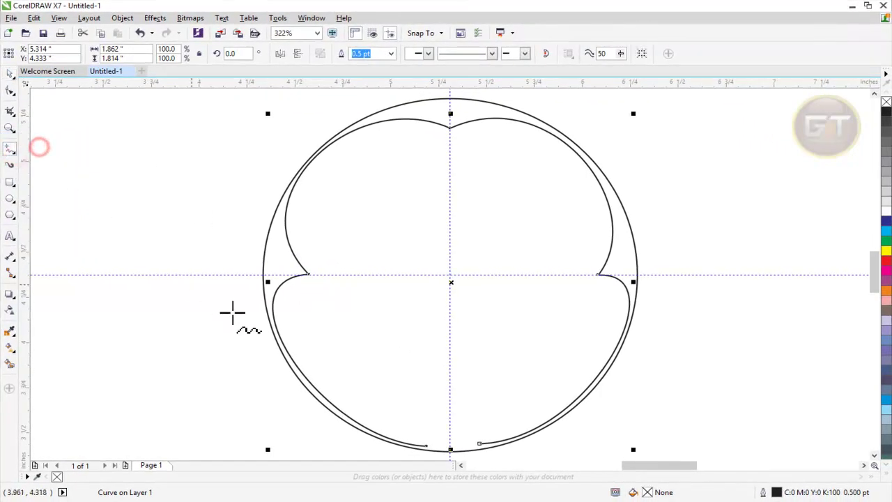
{"action": "left_click", "coordinate": [428, 444]}
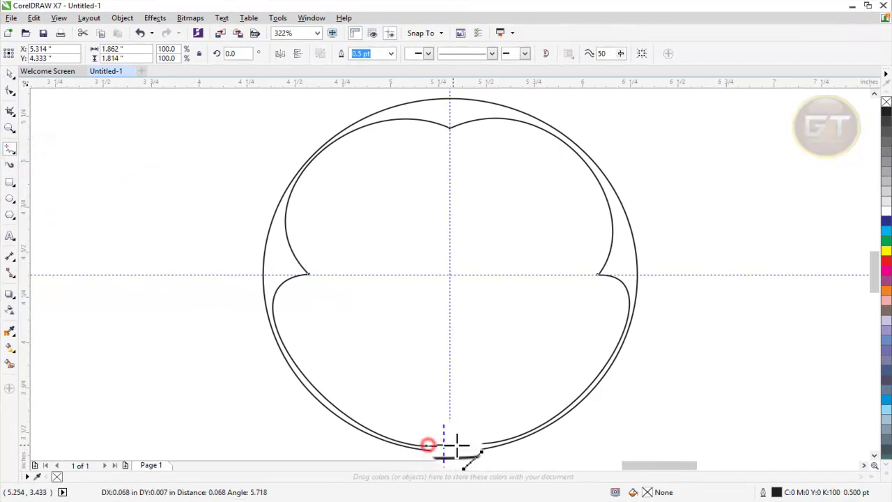
{"action": "left_click", "coordinate": [476, 442]}
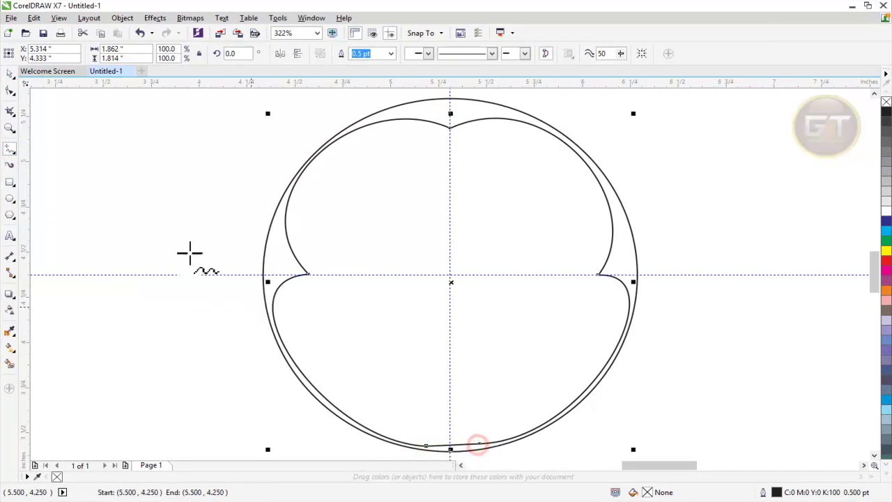
Edit the curve's nodes and shift both ends of the bottom segment so they sit level near the circle's bottom
{"action": "left_click", "coordinate": [9, 74]}
{"action": "double_click", "coordinate": [447, 377]}
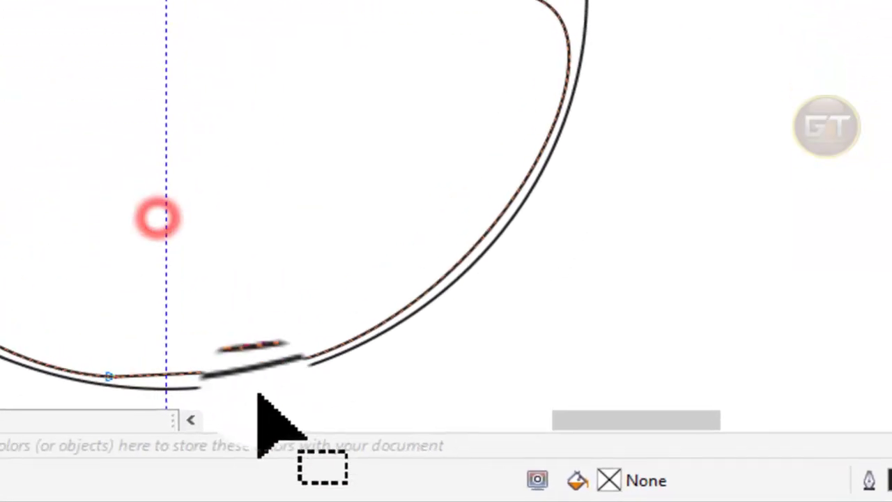
{"action": "left_click_drag", "start_coordinate": [493, 453], "coordinate": [442, 424]}
{"action": "left_click_drag", "start_coordinate": [145, 328], "coordinate": [90, 328]}
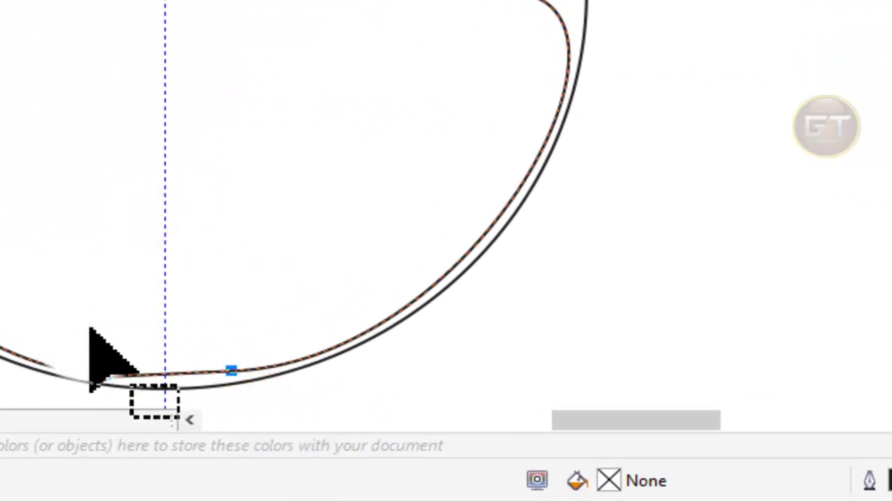
{"action": "left_click", "coordinate": [301, 381]}
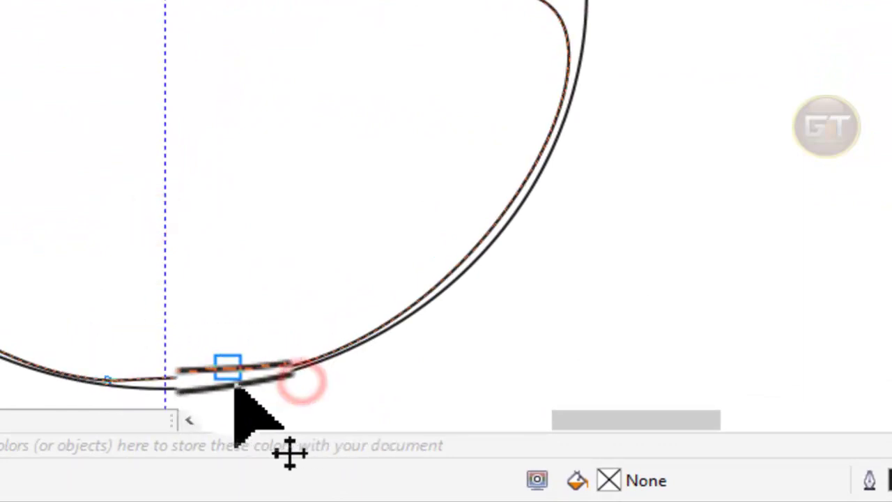
{"action": "left_click_drag", "start_coordinate": [235, 382], "coordinate": [175, 272]}
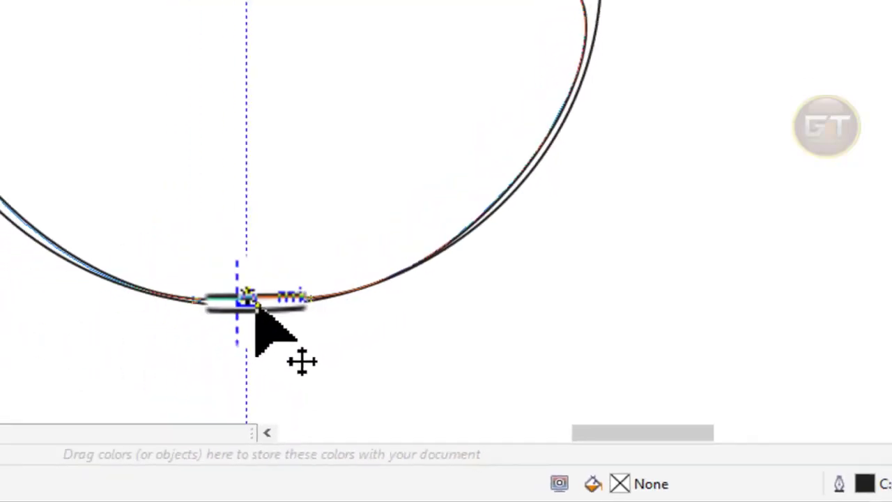
Convert the straight bottom segment to a curve and bow it down slightly below the circle, centred on the vertical guideline
{"action": "left_click_drag", "start_coordinate": [376, 349], "coordinate": [513, 418]}
{"action": "left_click", "coordinate": [172, 54]}
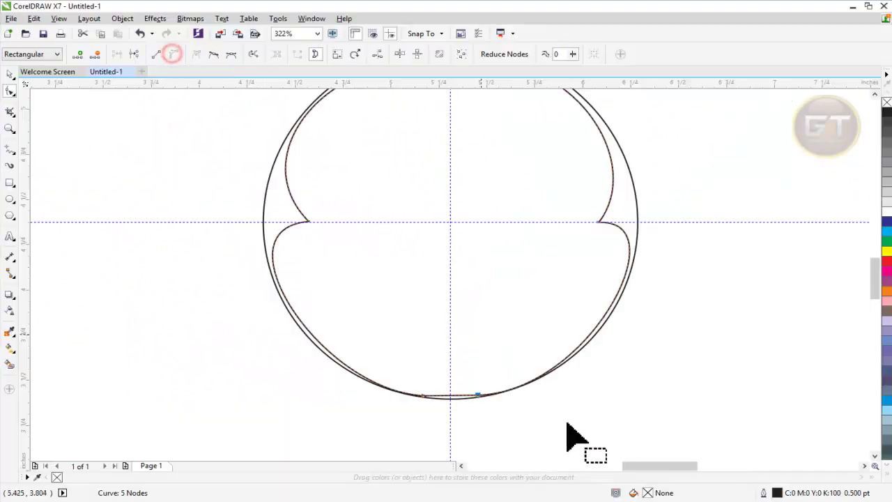
{"action": "left_click", "coordinate": [570, 427]}
{"action": "left_click", "coordinate": [479, 395]}
{"action": "left_click_drag", "start_coordinate": [478, 399], "coordinate": [454, 410]}
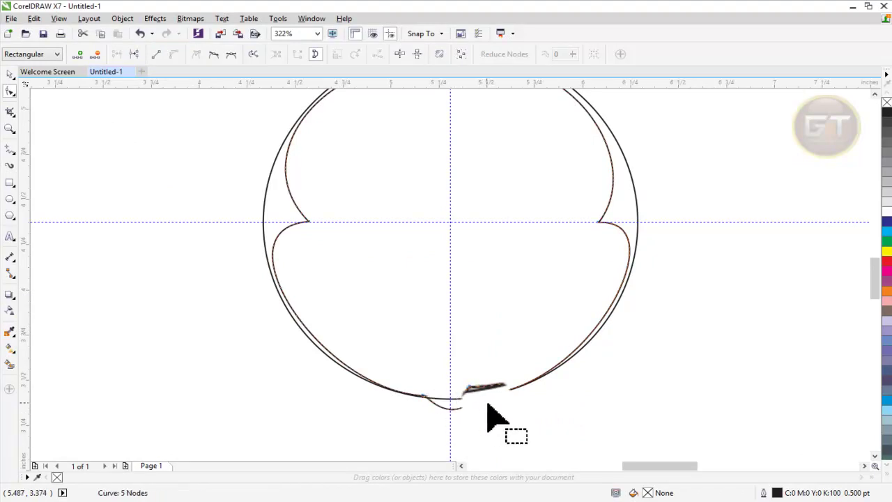
Adjust the outer handles of both bottom nodes so the lower left and right sides follow the inside of the circle
{"action": "left_click", "coordinate": [477, 395]}
{"action": "mouse_move", "coordinate": [585, 387]}
{"action": "left_mouse_down"}
{"action": "mouse_move", "coordinate": [594, 393]}
{"action": "mouse_move", "coordinate": [591, 384]}
{"action": "left_mouse_up"}
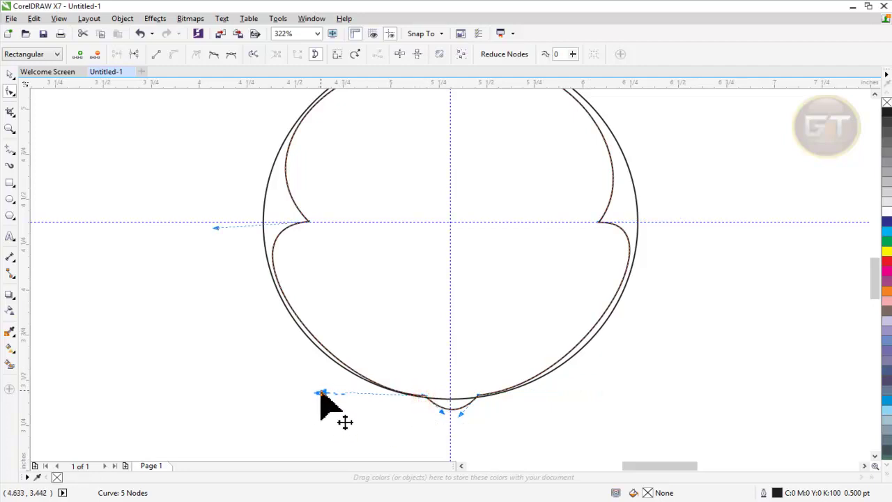
{"action": "left_click_drag", "start_coordinate": [321, 394], "coordinate": [311, 381]}
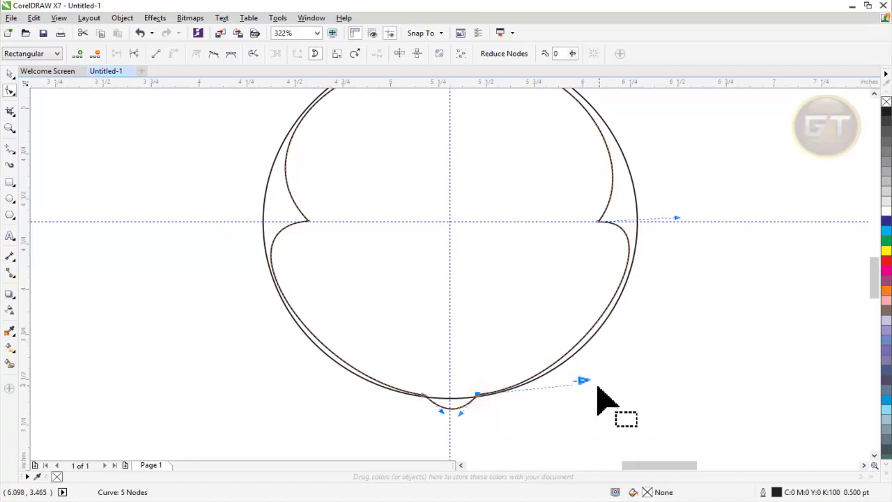
{"action": "left_click_drag", "start_coordinate": [591, 384], "coordinate": [594, 382]}
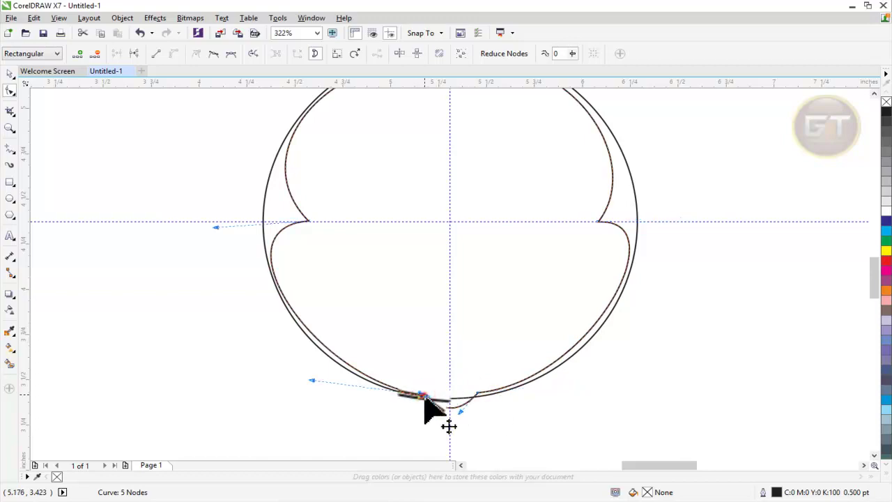
Reposition the left bottom node slightly and refine both handles of the lower-left segment to keep it inside the circle
{"action": "left_click_drag", "start_coordinate": [424, 396], "coordinate": [441, 412]}
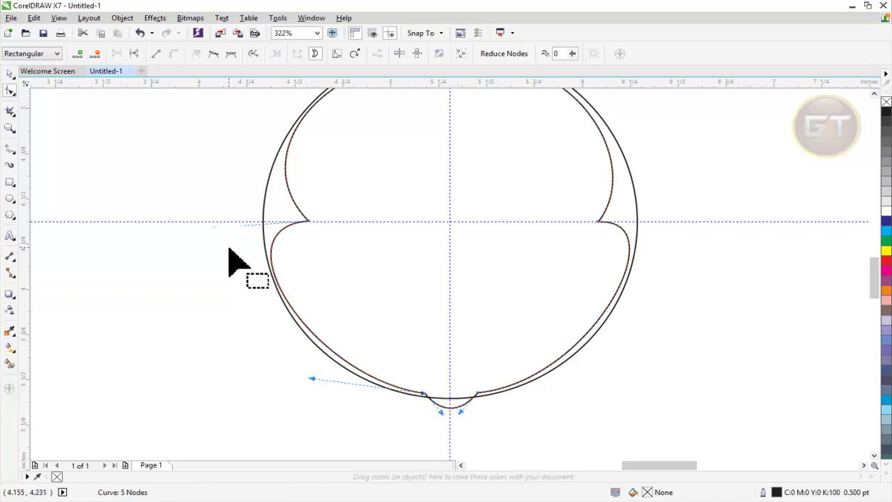
{"action": "mouse_move", "coordinate": [313, 378]}
{"action": "left_mouse_down"}
{"action": "mouse_move", "coordinate": [317, 402]}
{"action": "mouse_move", "coordinate": [315, 391]}
{"action": "left_mouse_up"}
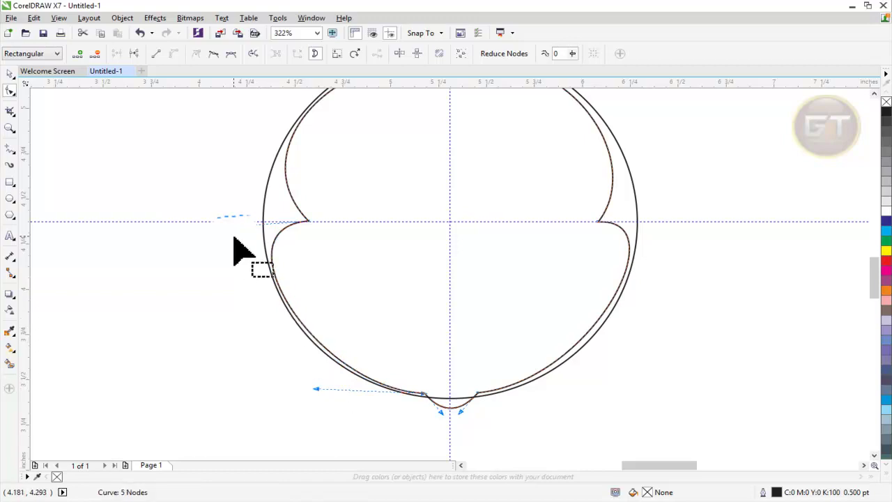
{"action": "left_click_drag", "start_coordinate": [216, 229], "coordinate": [216, 226]}
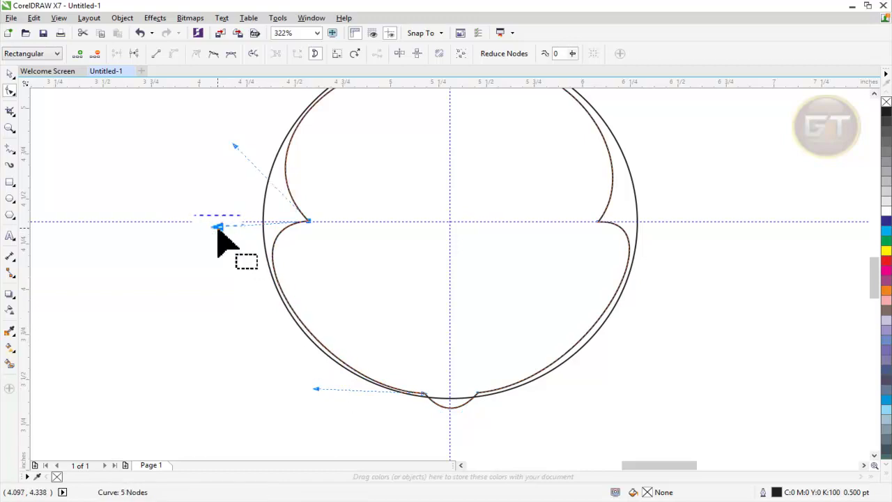
Refine both handles of the lower-right segment to match the left side, and deselect the curve
{"action": "left_click", "coordinate": [598, 224]}
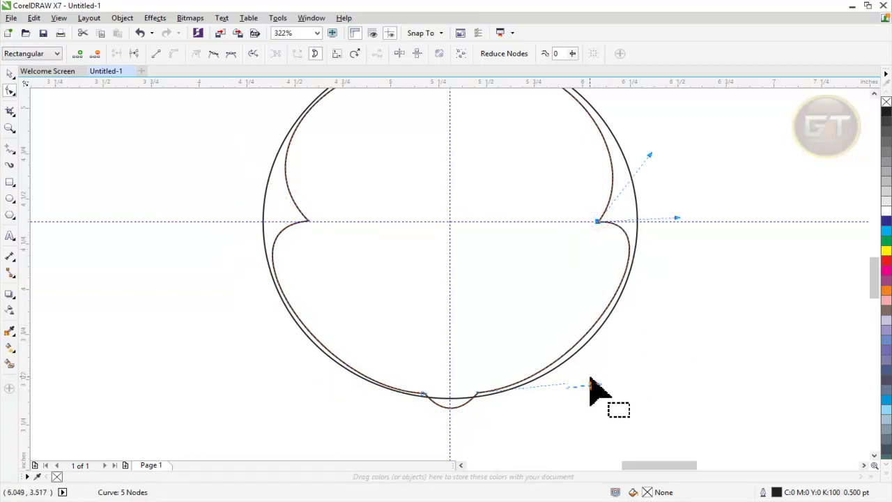
{"action": "left_click_drag", "start_coordinate": [594, 381], "coordinate": [599, 382]}
{"action": "left_click_drag", "start_coordinate": [678, 219], "coordinate": [677, 223]}
{"action": "left_click", "coordinate": [675, 283]}
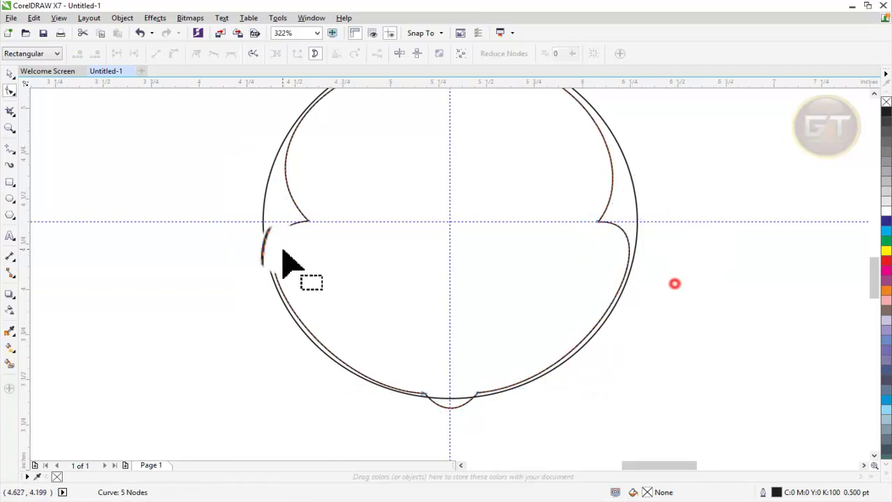
{"action": "left_click", "coordinate": [14, 77]}
{"action": "scroll", "coordinate": [272, 293], "scroll_direction": "down", "scroll_amount": 2}
{"action": "scroll", "coordinate": [273, 292], "scroll_direction": "up", "scroll_amount": 2}
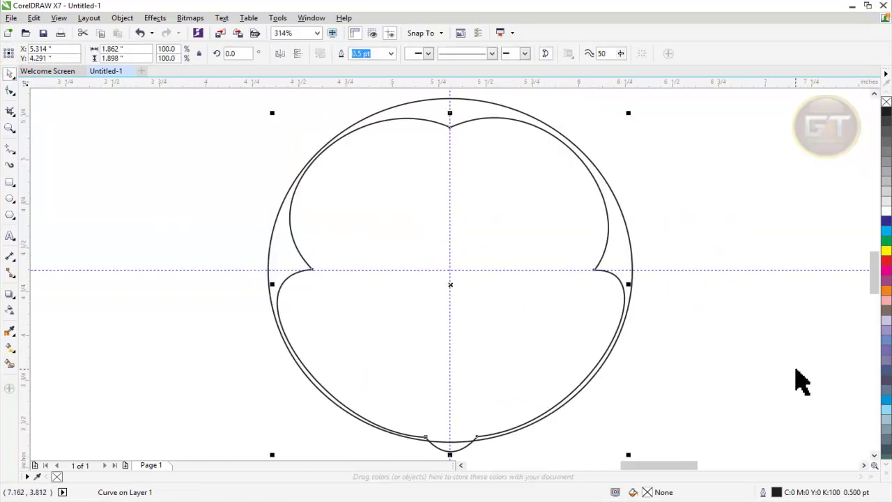
{"action": "left_click", "coordinate": [797, 370]}
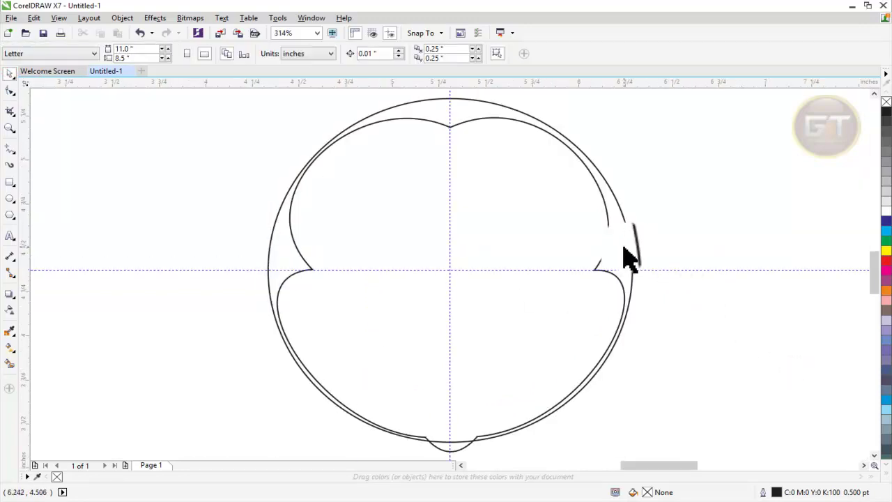
Move the left waist node's upper handle slightly inward to balance the upper-left lobe, and deselect the curve
{"action": "left_click", "coordinate": [381, 200]}
{"action": "key", "text": "F10"}
{"action": "left_click", "coordinate": [312, 269]}
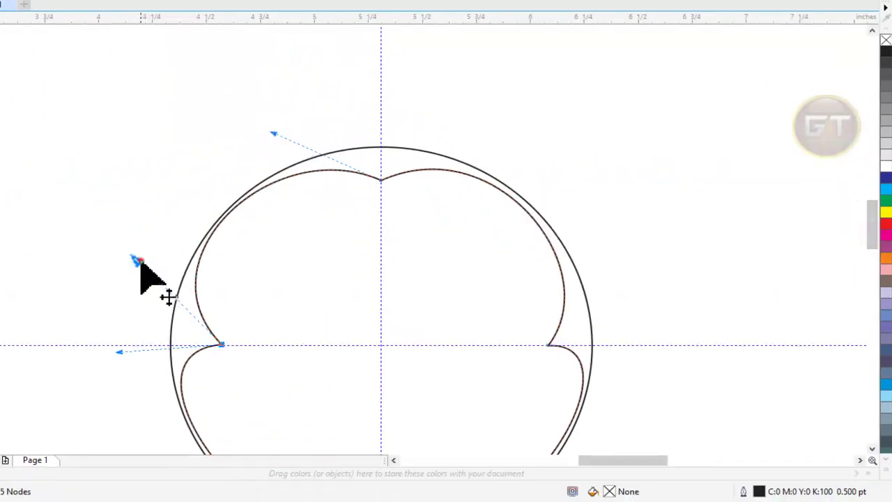
{"action": "left_click_drag", "start_coordinate": [138, 262], "coordinate": [146, 262]}
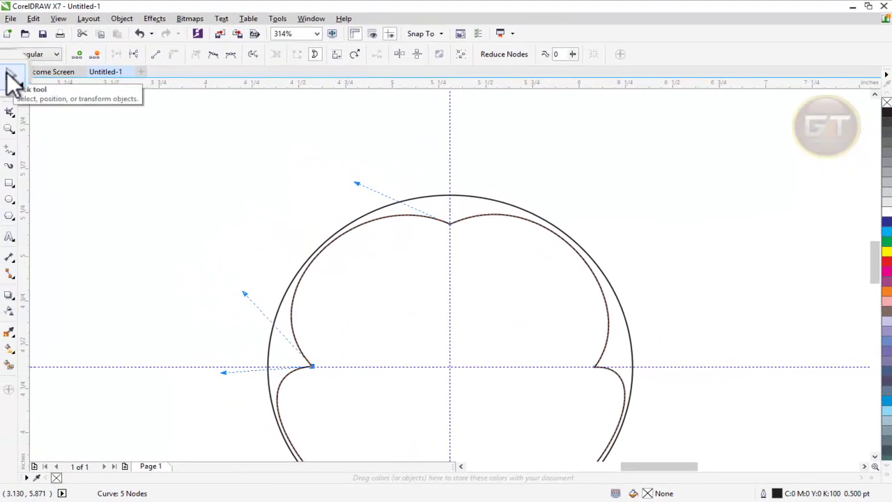
{"action": "left_click", "coordinate": [9, 74]}
{"action": "left_click", "coordinate": [175, 230]}
{"action": "scroll", "coordinate": [180, 232], "scroll_direction": "down", "scroll_amount": 2}
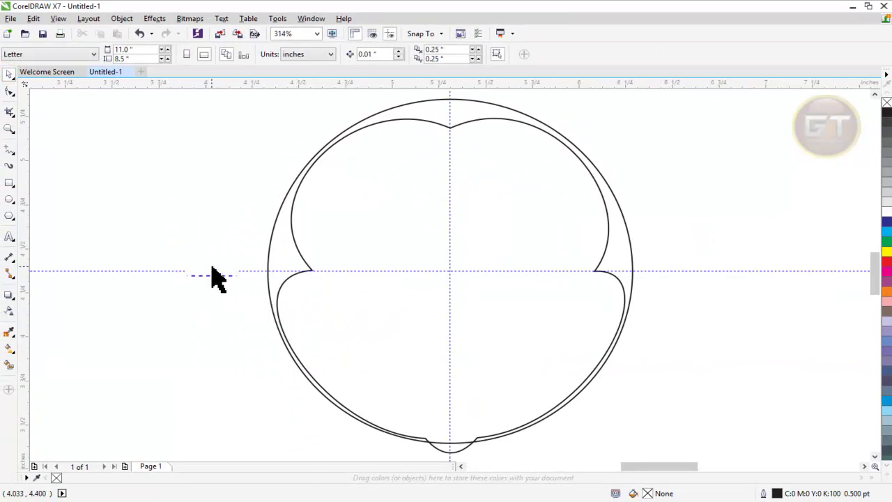
Reopen the curve for node editing and fine-tune the outer handles of the bottom nodes
{"action": "mouse_move", "coordinate": [433, 446]}
{"action": "left_mouse_down"}
{"action": "mouse_move", "coordinate": [393, 454]}
{"action": "mouse_move", "coordinate": [417, 455]}
{"action": "left_mouse_up"}
{"action": "left_click_drag", "start_coordinate": [432, 448], "coordinate": [468, 441]}
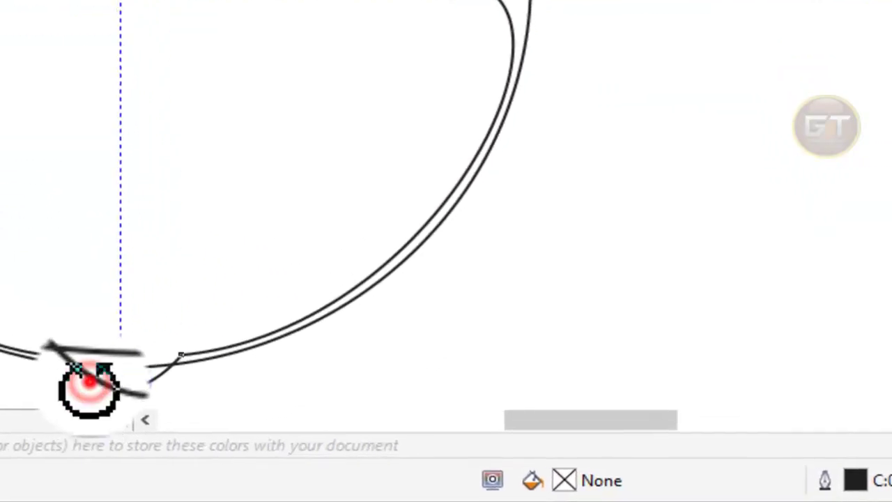
{"action": "left_click_drag", "start_coordinate": [166, 363], "coordinate": [179, 354]}
{"action": "left_click", "coordinate": [179, 354]}
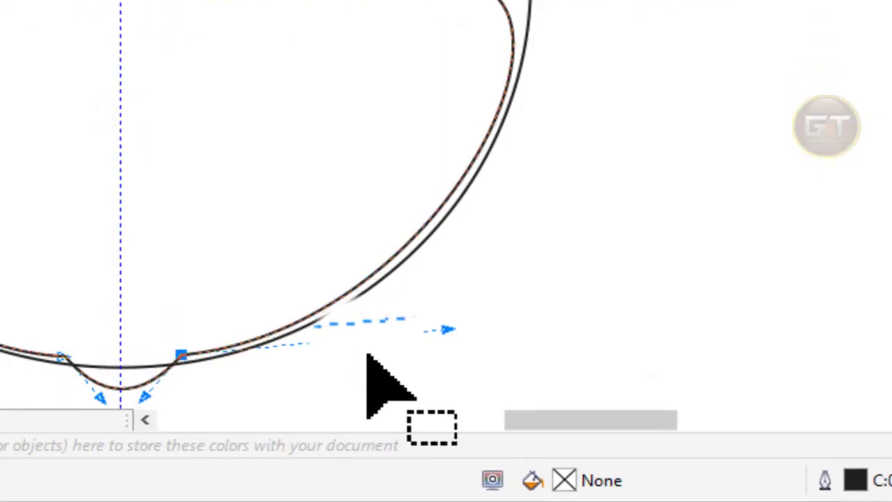
{"action": "left_click", "coordinate": [447, 332]}
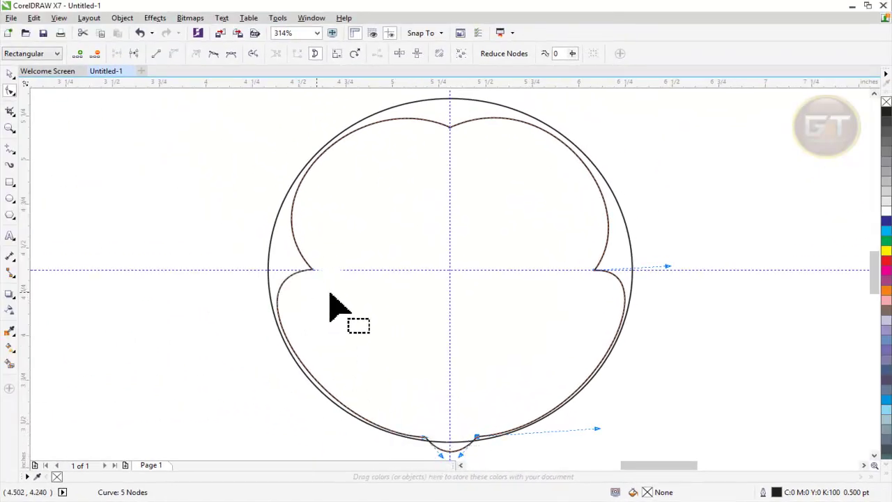
{"action": "left_click", "coordinate": [313, 270]}
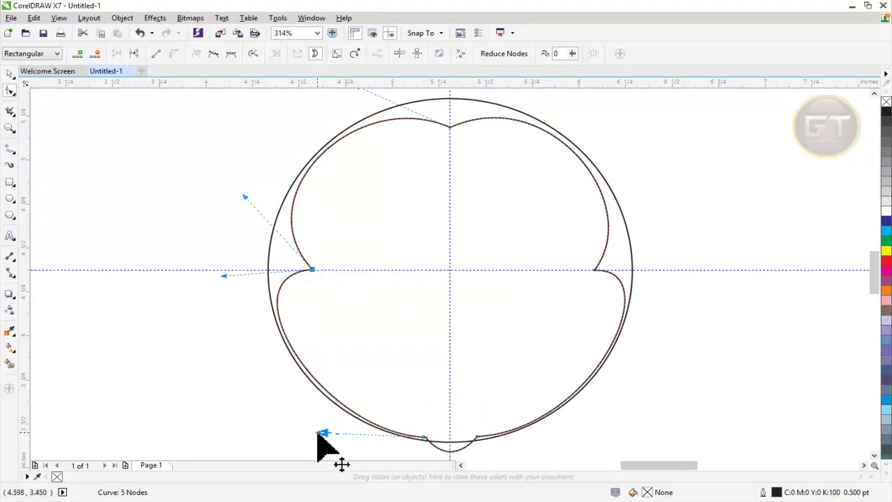
{"action": "left_click_drag", "start_coordinate": [318, 434], "coordinate": [320, 432]}
Raise the right bottom node's outer handle slightly, shorten the right waist node's lower handle, and finish node editing
{"action": "left_click_drag", "start_coordinate": [446, 437], "coordinate": [488, 451]}
{"action": "left_click_drag", "start_coordinate": [598, 430], "coordinate": [598, 425]}
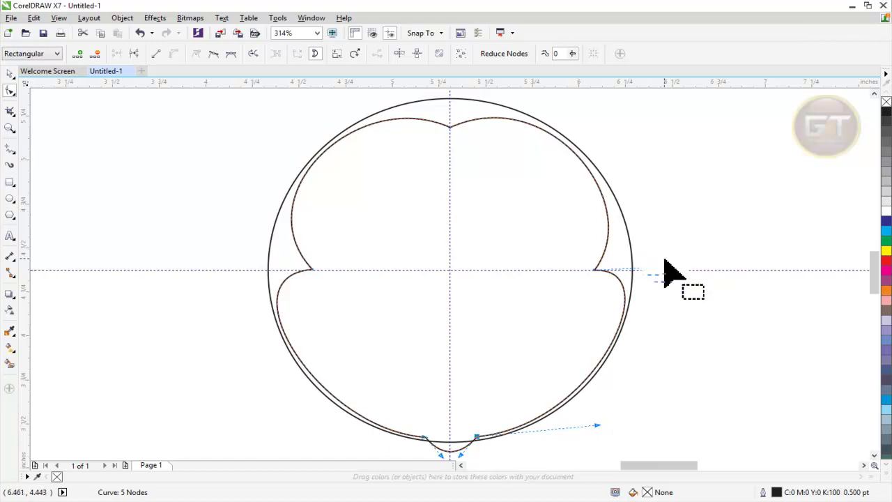
{"action": "left_click_drag", "start_coordinate": [668, 267], "coordinate": [664, 267]}
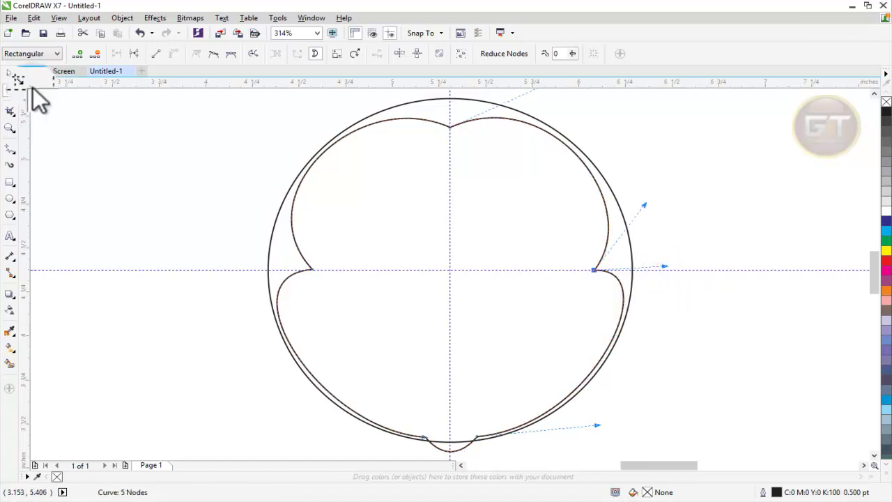
{"action": "left_click", "coordinate": [11, 79]}
Smart Fill the region between the outer circle and the lobed curve with black
{"action": "left_click", "coordinate": [10, 363]}
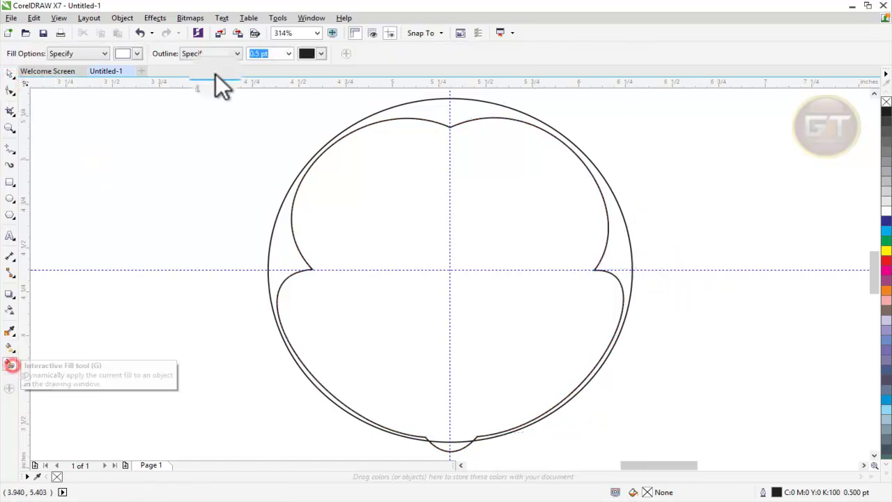
{"action": "left_click", "coordinate": [131, 59]}
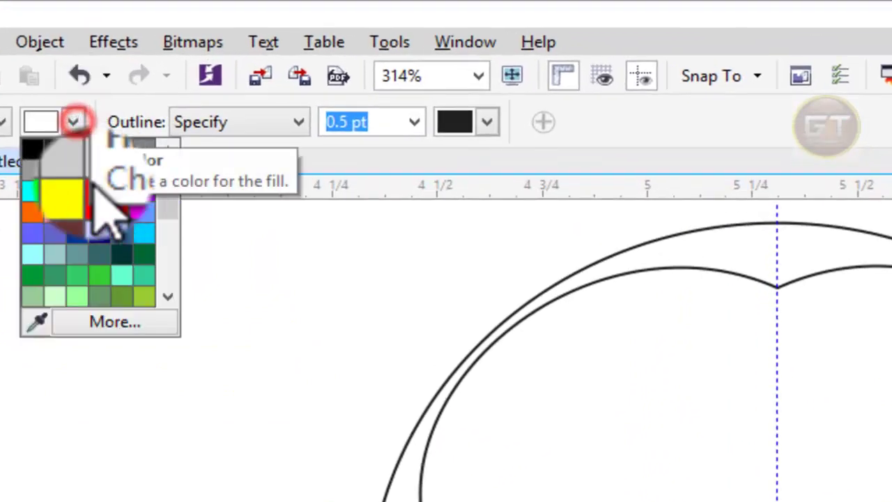
{"action": "scroll", "coordinate": [184, 286], "scroll_direction": "down", "scroll_amount": 2}
{"action": "scroll", "coordinate": [188, 269], "scroll_direction": "up", "scroll_amount": 2}
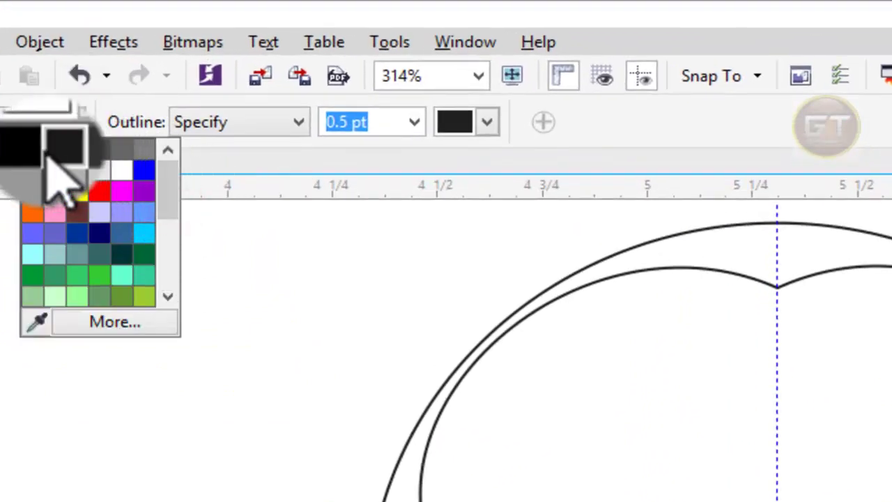
{"action": "left_click", "coordinate": [34, 152]}
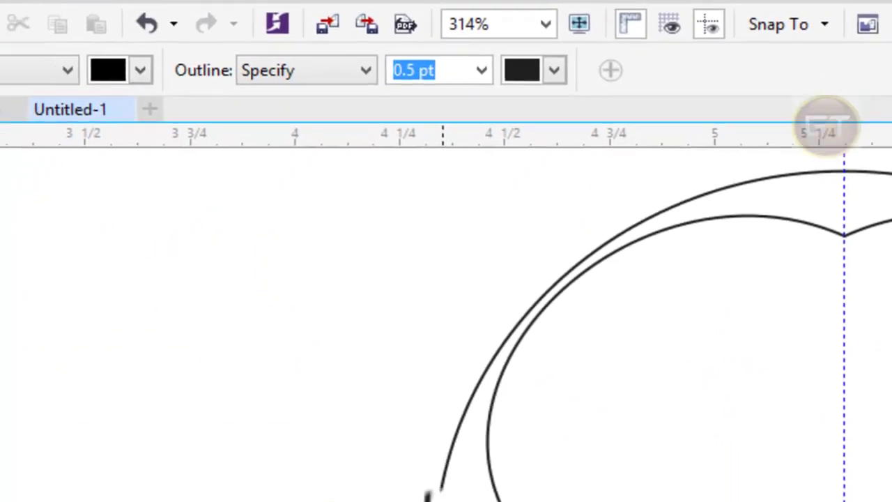
{"action": "left_click", "coordinate": [626, 390]}
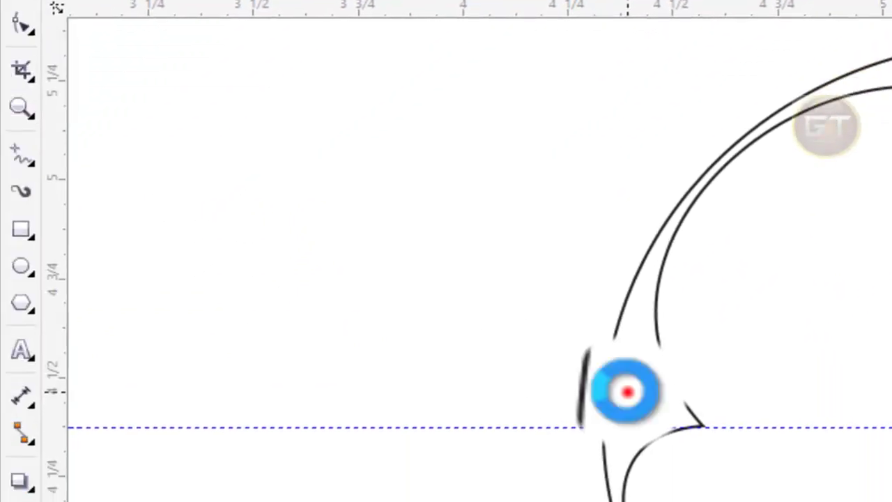
Deselect the filled region and delete the vertical guideline through the circle's centre
{"action": "left_click", "coordinate": [11, 81]}
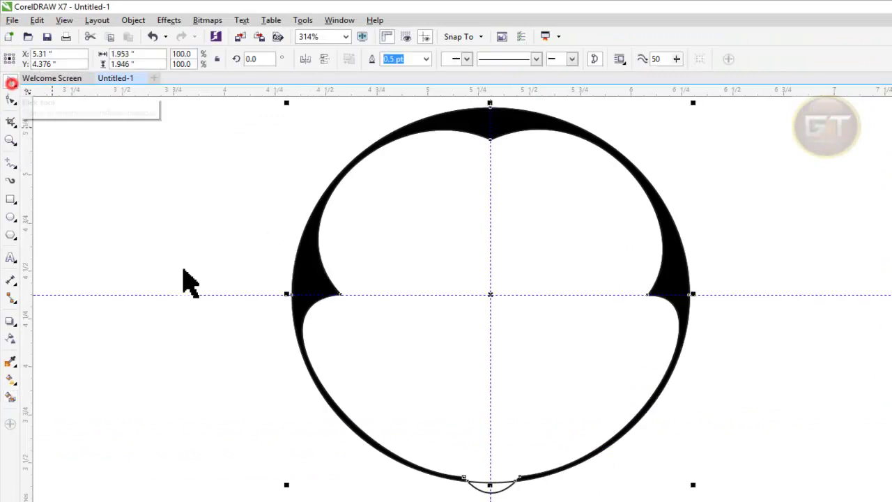
{"action": "left_click", "coordinate": [207, 288]}
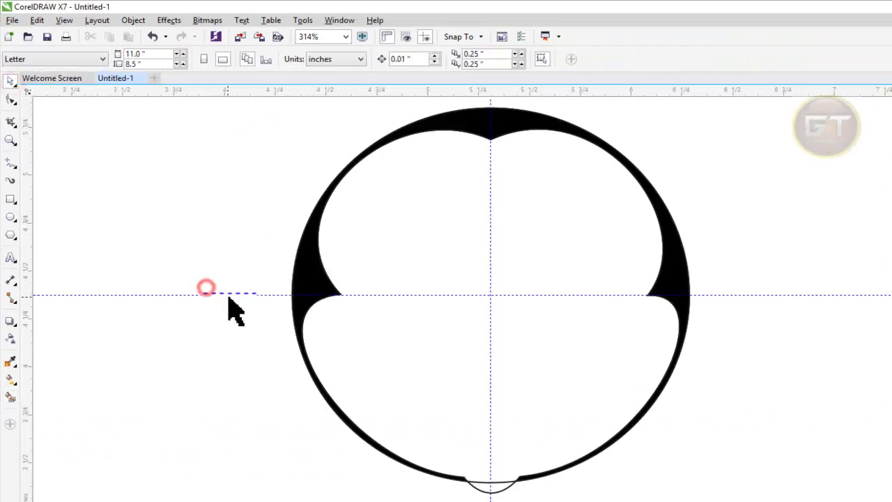
{"action": "left_click", "coordinate": [491, 240]}
{"action": "key", "text": "Delete"}
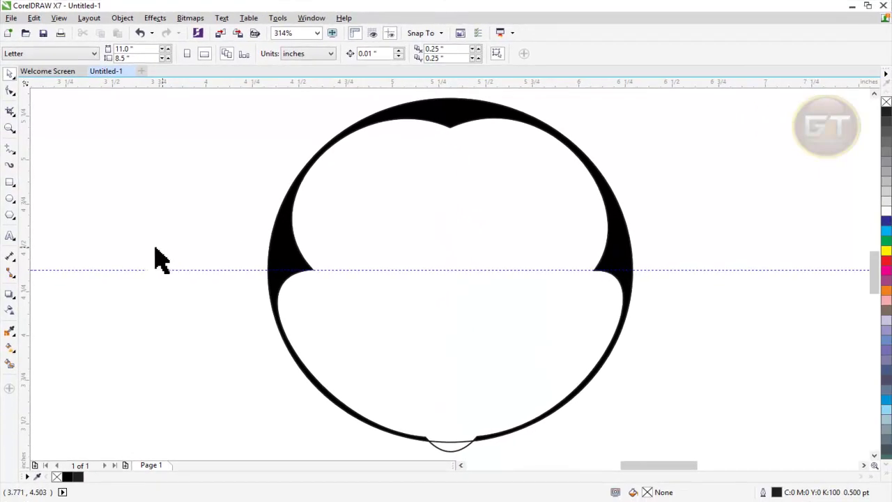
Draw a tall ellipse for the left eye in the upper-left lobe, adjusting its position and enlarging it to about 0.246 × 0.53 in
{"action": "left_click", "coordinate": [10, 198]}
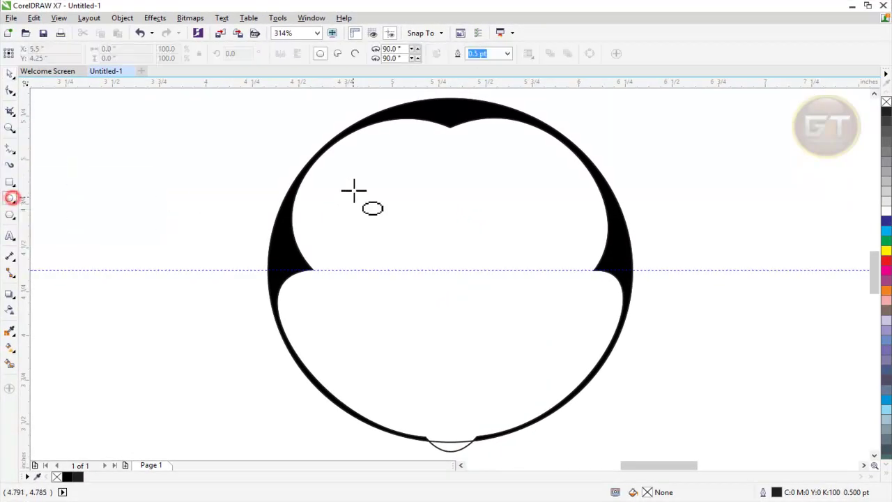
{"action": "left_click_drag", "start_coordinate": [376, 180], "coordinate": [421, 269]}
{"action": "left_click", "coordinate": [10, 72]}
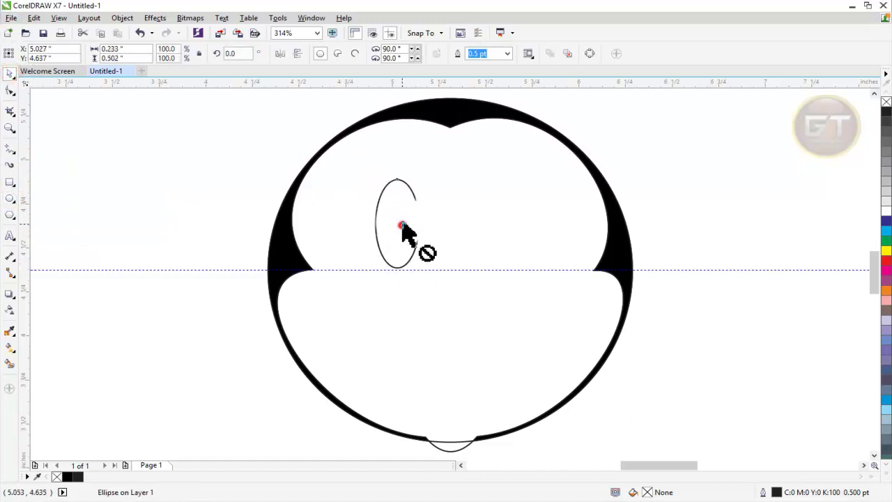
{"action": "left_click_drag", "start_coordinate": [403, 225], "coordinate": [408, 220]}
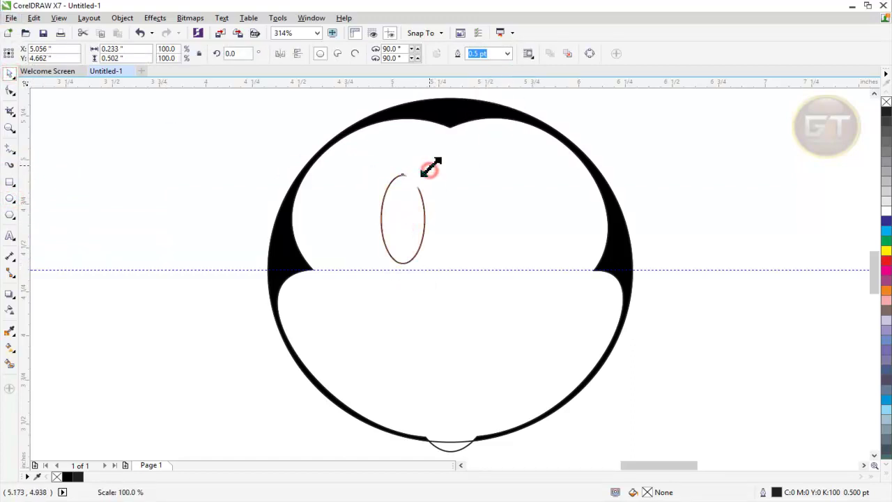
{"action": "mouse_move", "coordinate": [431, 153]}
{"action": "left_mouse_down"}
{"action": "mouse_move", "coordinate": [428, 146]}
{"action": "mouse_move", "coordinate": [439, 146]}
{"action": "mouse_move", "coordinate": [431, 166]}
{"action": "left_mouse_up"}
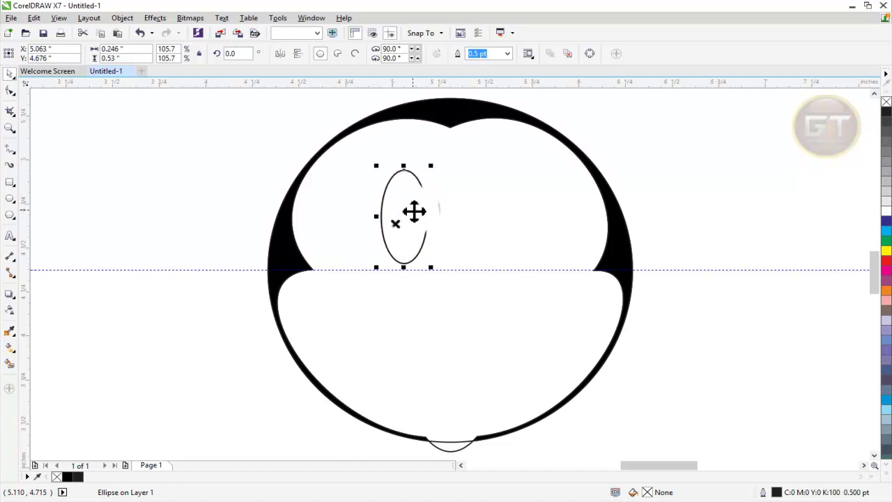
Create a scaled-down copy of the eye ellipse, about 0.09 × 0.193 in, inside its lower end and fill it black as the pupil
{"action": "left_click_drag", "start_coordinate": [375, 166], "coordinate": [410, 224]}
{"action": "left_click_drag", "start_coordinate": [438, 251], "coordinate": [411, 244]}
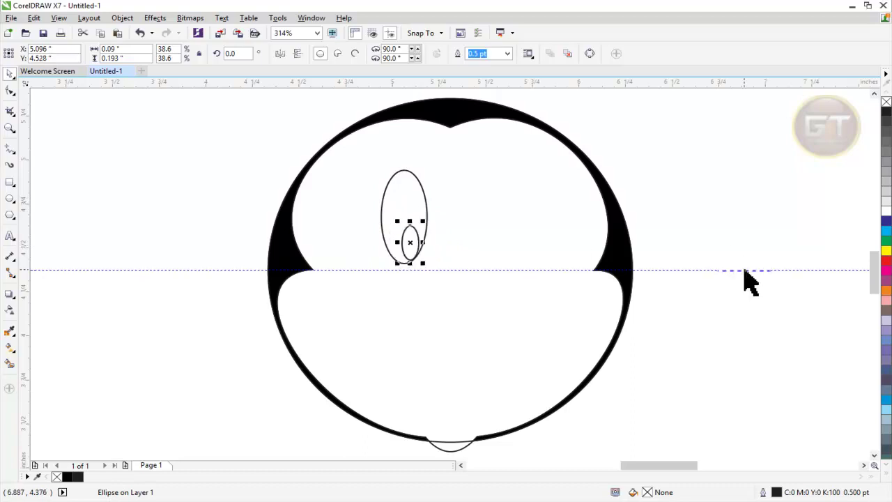
{"action": "left_click", "coordinate": [67, 476]}
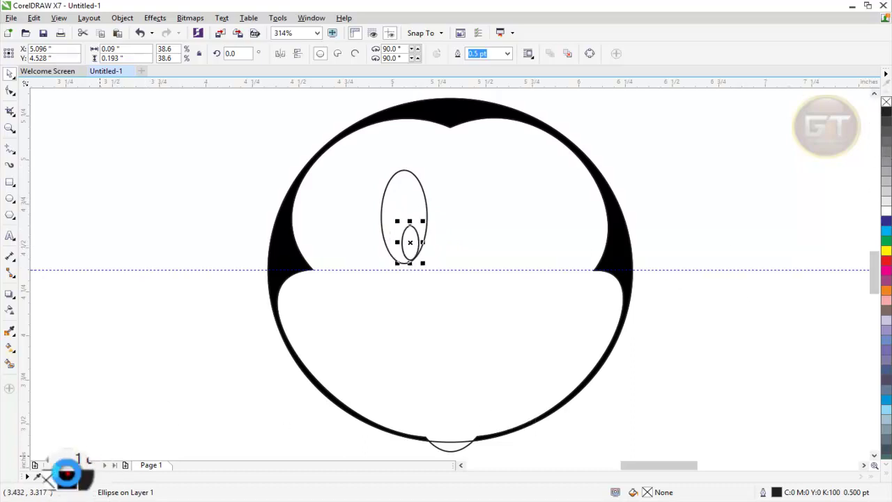
Set the outer eye ellipse's outline width to 1.5 pt
{"action": "left_click_drag", "start_coordinate": [293, 108], "coordinate": [457, 281]}
{"action": "left_click", "coordinate": [388, 199]}
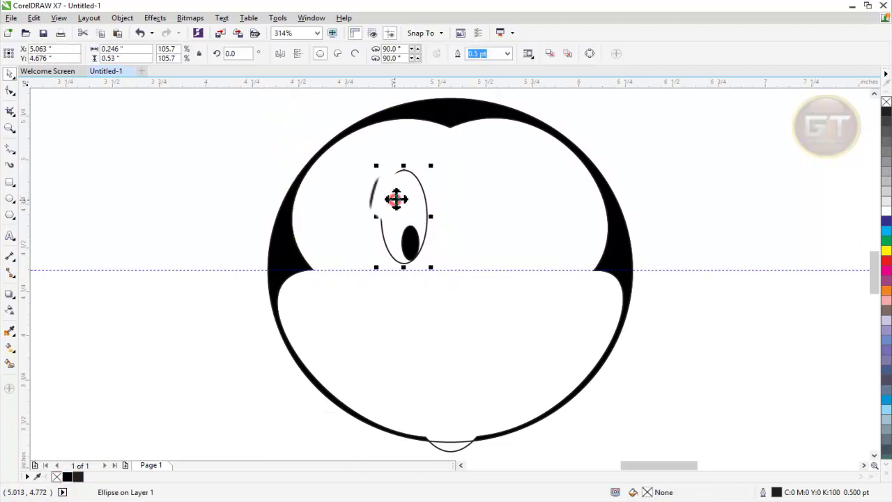
{"action": "left_click", "coordinate": [508, 50]}
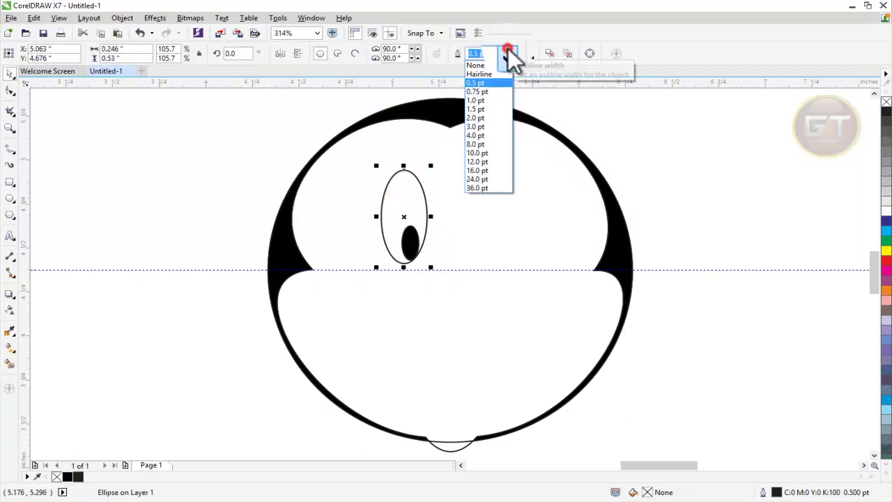
{"action": "left_click", "coordinate": [503, 110]}
Move the black pupil slightly down and to the left within the eye ellipse
{"action": "left_click_drag", "start_coordinate": [425, 244], "coordinate": [416, 242]}
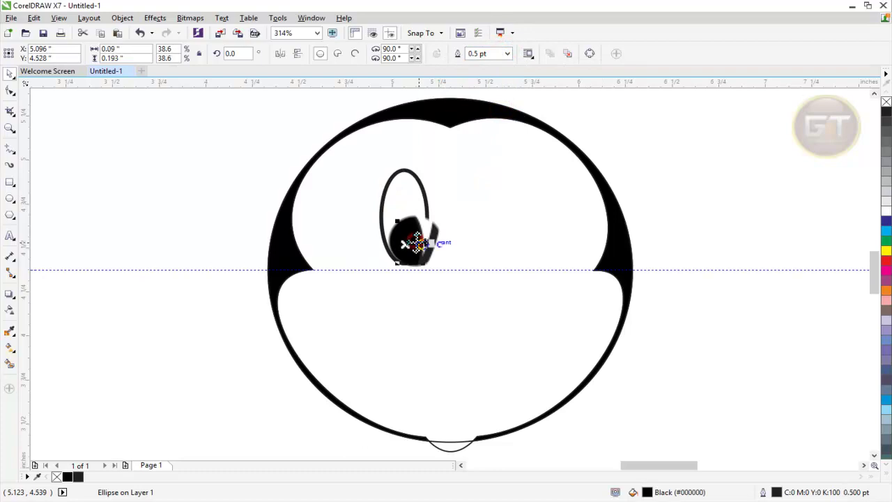
{"action": "scroll", "coordinate": [417, 241], "scroll_direction": "down", "scroll_amount": 1}
{"action": "scroll", "coordinate": [417, 242], "scroll_direction": "up", "scroll_amount": 1}
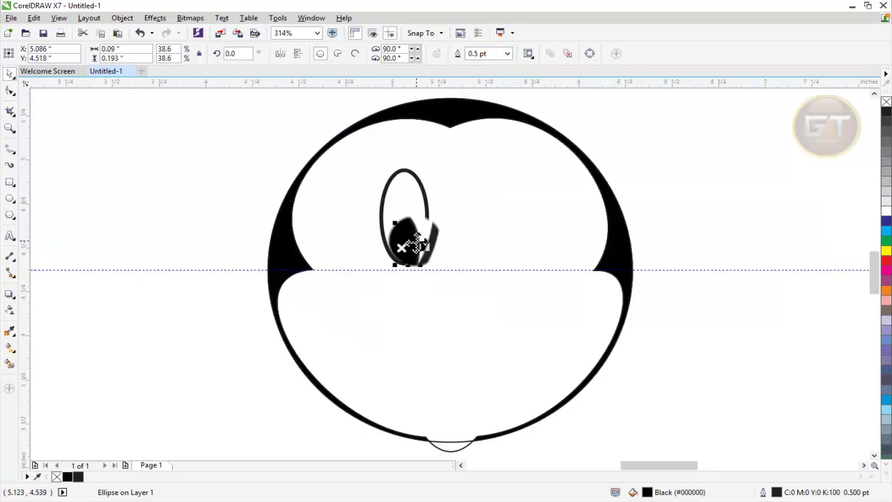
Set the outer eye ellipse's outline width to 1.0 pt and deselect it
{"action": "left_click", "coordinate": [427, 200]}
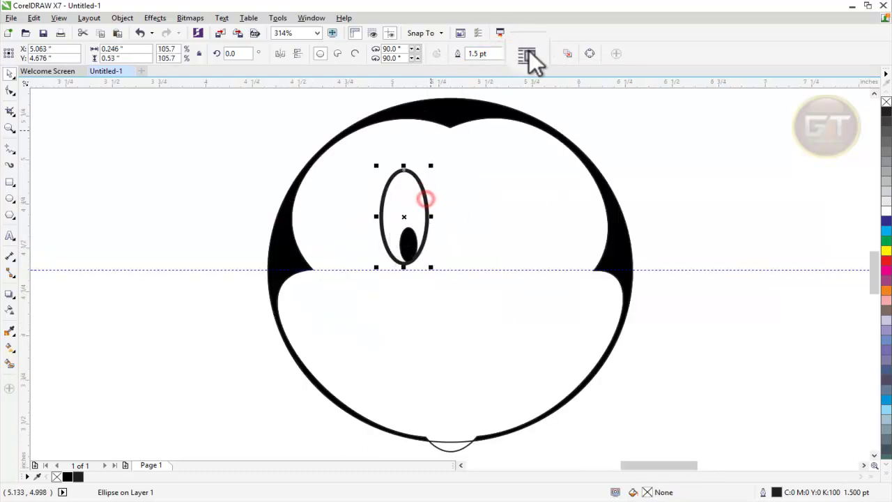
{"action": "left_click", "coordinate": [510, 50]}
{"action": "left_click", "coordinate": [503, 106]}
{"action": "left_click", "coordinate": [657, 163]}
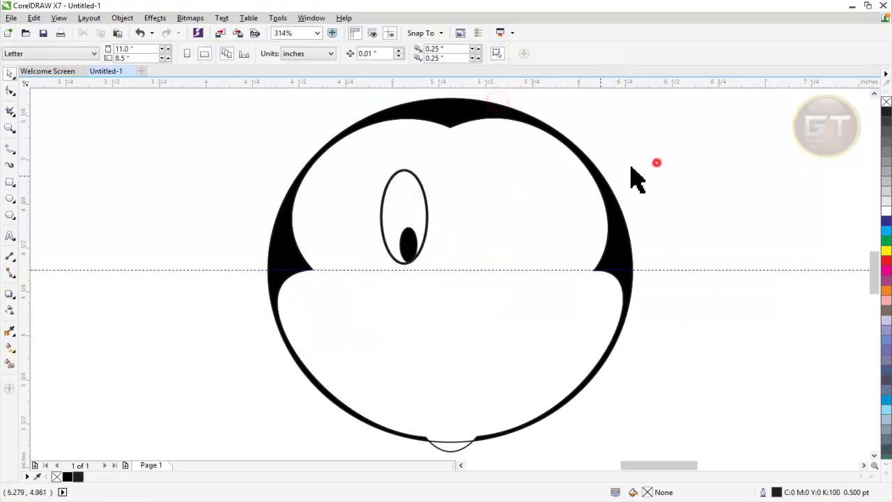
Duplicate the eye and its pupil to the right of the centre, mirror the copy horizontally, and deselect it
{"action": "mouse_move", "coordinate": [291, 120]}
{"action": "left_mouse_down"}
{"action": "mouse_move", "coordinate": [435, 239]}
{"action": "mouse_move", "coordinate": [476, 294]}
{"action": "left_mouse_up"}
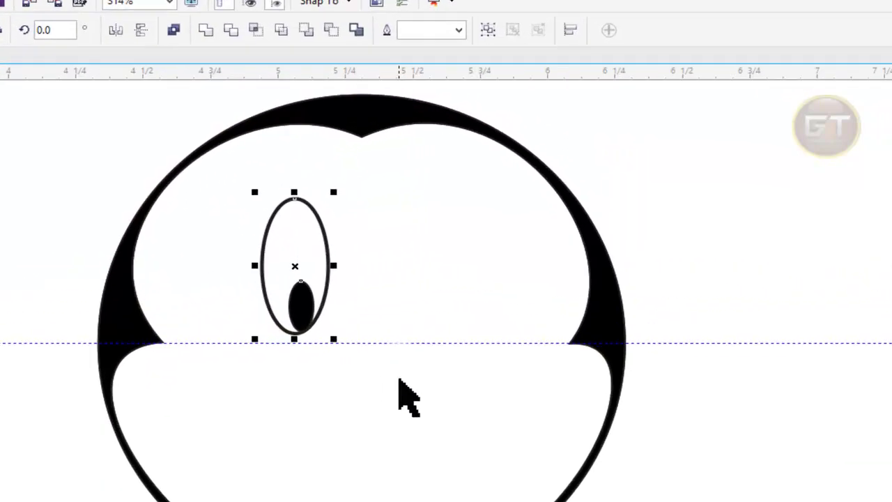
{"action": "left_click", "coordinate": [476, 294]}
{"action": "left_click", "coordinate": [239, 243]}
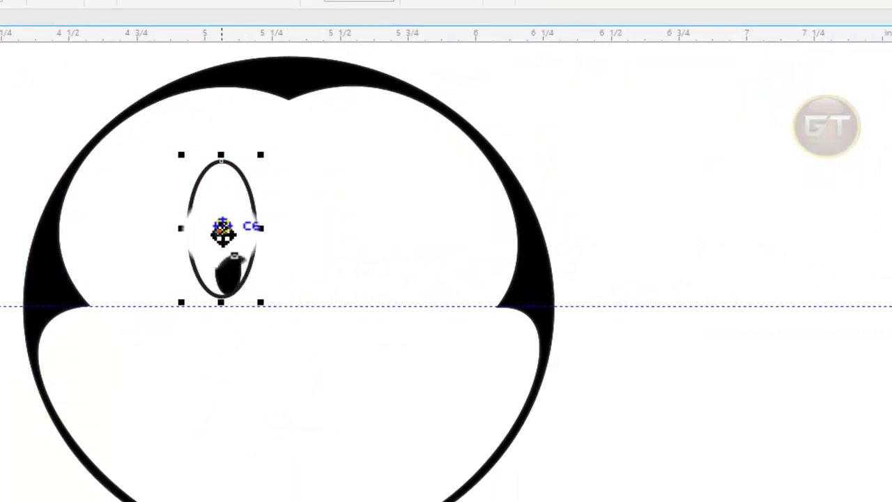
{"action": "mouse_move", "coordinate": [222, 232]}
{"action": "left_mouse_down"}
{"action": "mouse_move", "coordinate": [359, 233]}
{"action": "mouse_move", "coordinate": [349, 232]}
{"action": "left_mouse_up"}
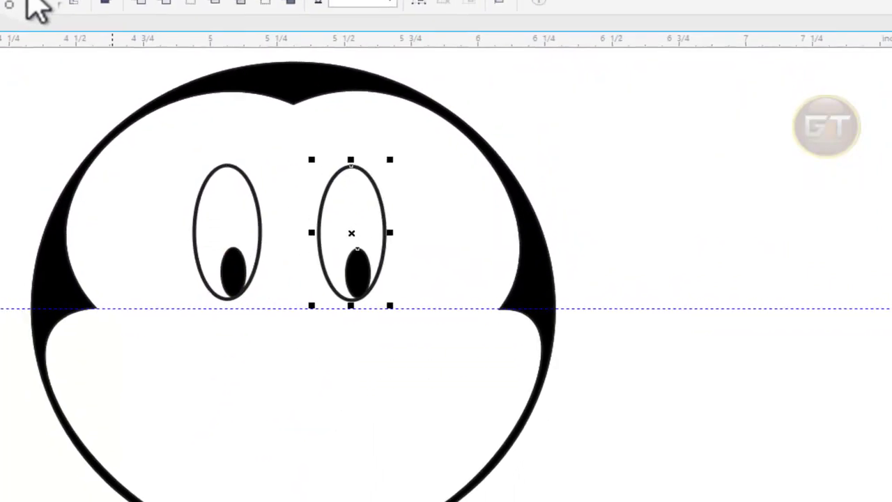
{"action": "left_click", "coordinate": [131, 68]}
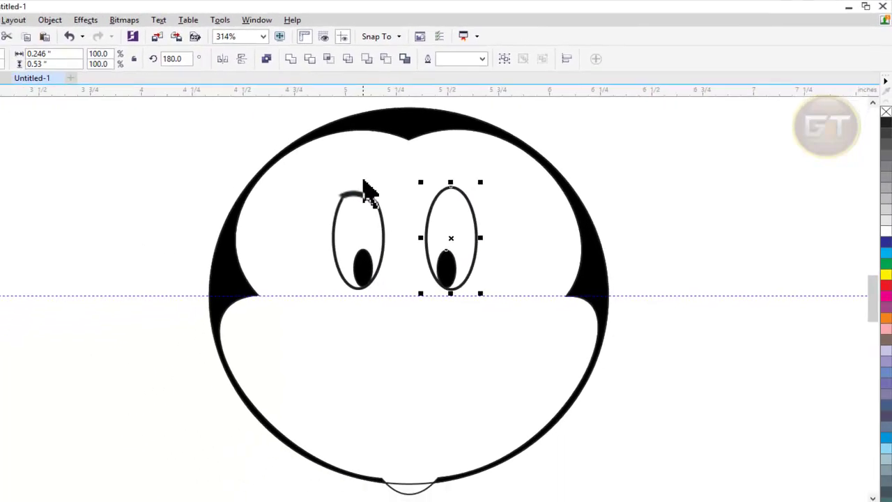
{"action": "left_click", "coordinate": [759, 186]}
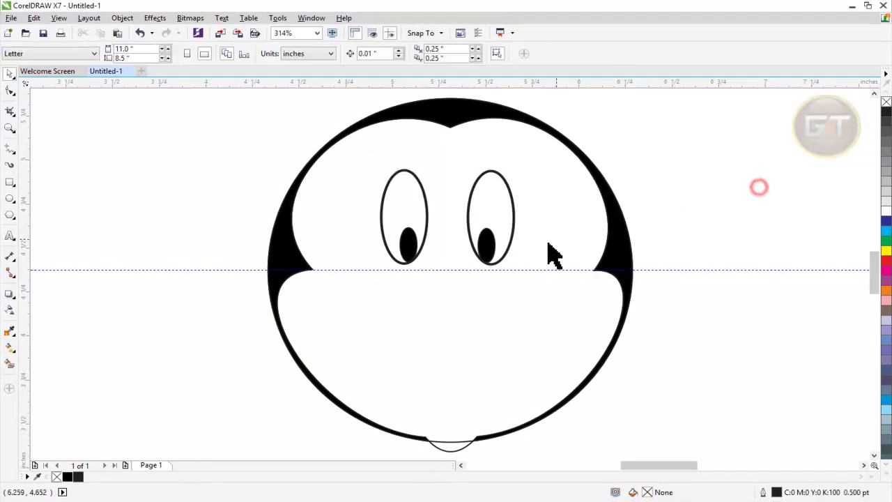
Draw a horizontal Freehand line about 0.495 in long just below the two eyes
{"action": "left_click", "coordinate": [14, 150]}
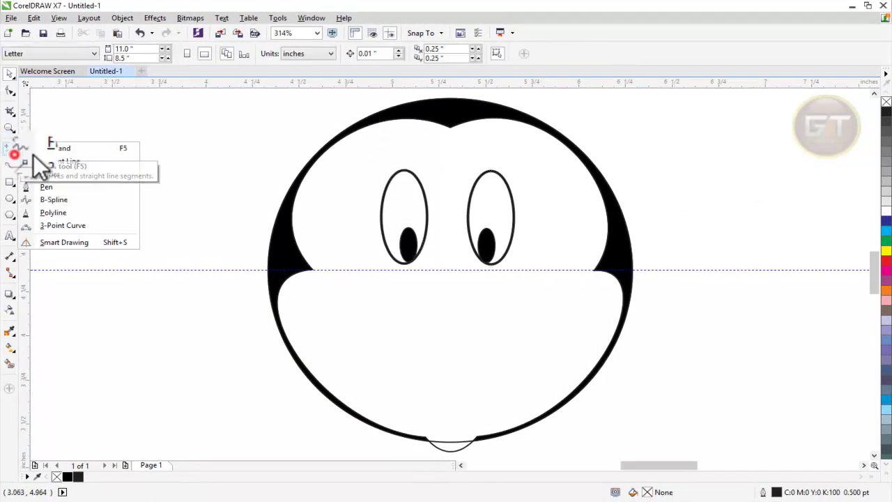
{"action": "left_click", "coordinate": [42, 144]}
{"action": "left_click", "coordinate": [398, 271]}
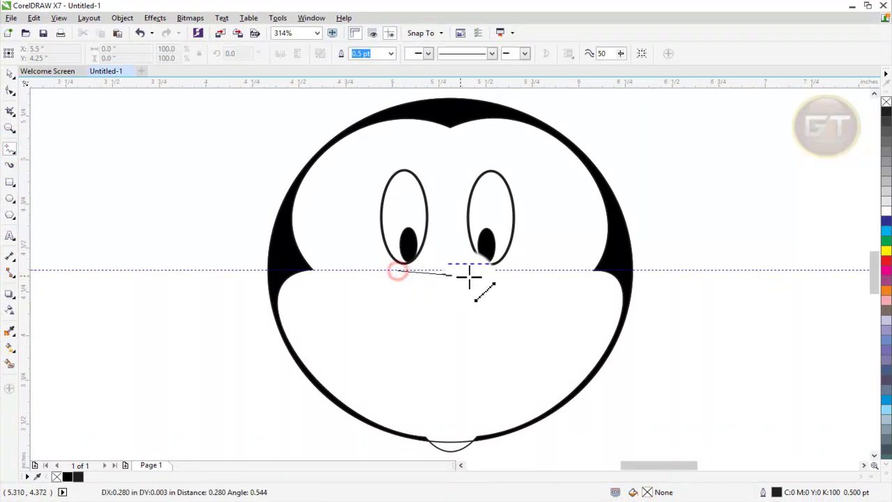
{"action": "left_click", "coordinate": [494, 270]}
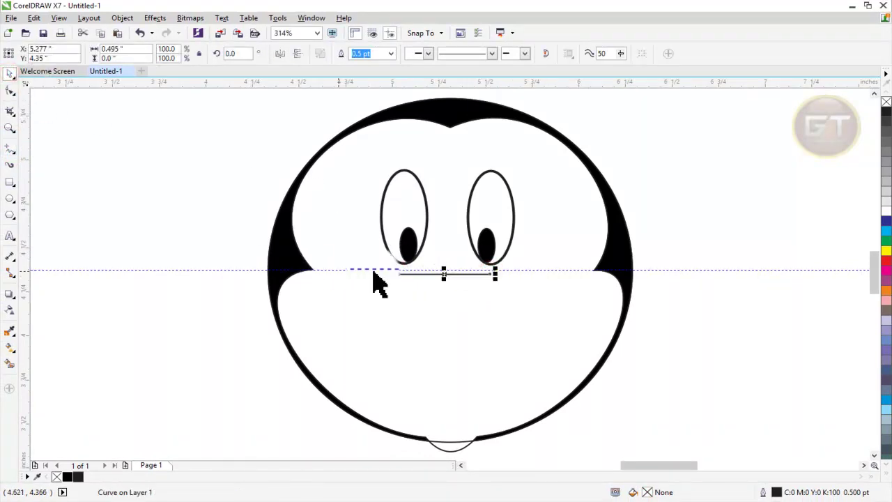
Convert the line below the eyes to a curve, bend it into an upward arch, and finish node editing
{"action": "double_click", "coordinate": [486, 274]}
{"action": "left_click_drag", "start_coordinate": [373, 261], "coordinate": [517, 300]}
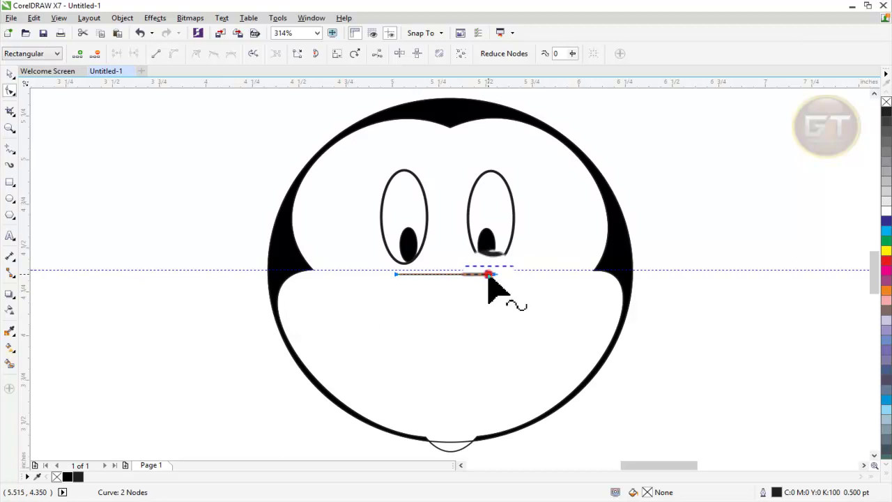
{"action": "left_click_drag", "start_coordinate": [488, 274], "coordinate": [455, 257]}
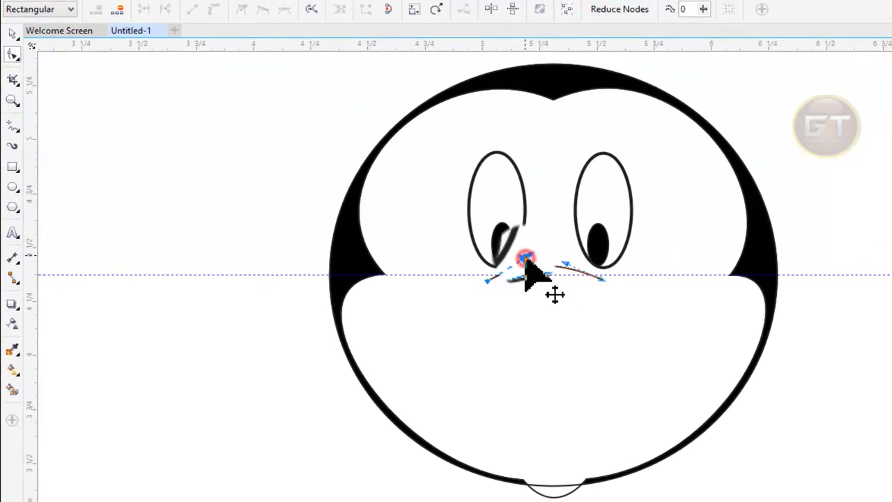
{"action": "left_click", "coordinate": [739, 352]}
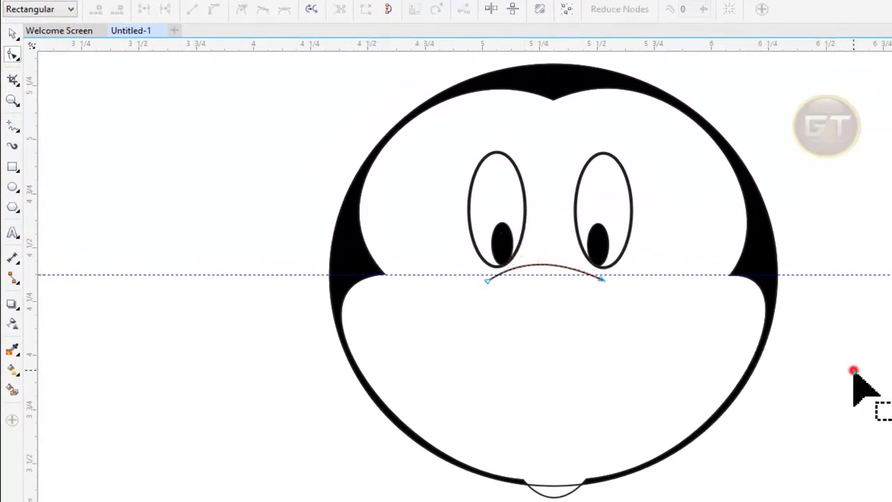
{"action": "left_click", "coordinate": [12, 32]}
Draw a nose ellipse about 0.435 × 0.282 in, fill it with black, and place it directly below the arched line
{"action": "left_click", "coordinate": [13, 185]}
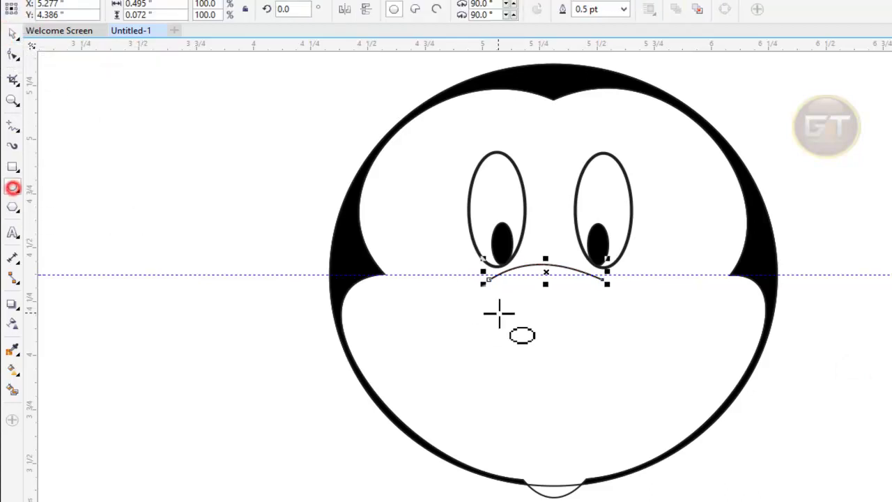
{"action": "left_click_drag", "start_coordinate": [499, 298], "coordinate": [598, 356]}
{"action": "left_click", "coordinate": [12, 33]}
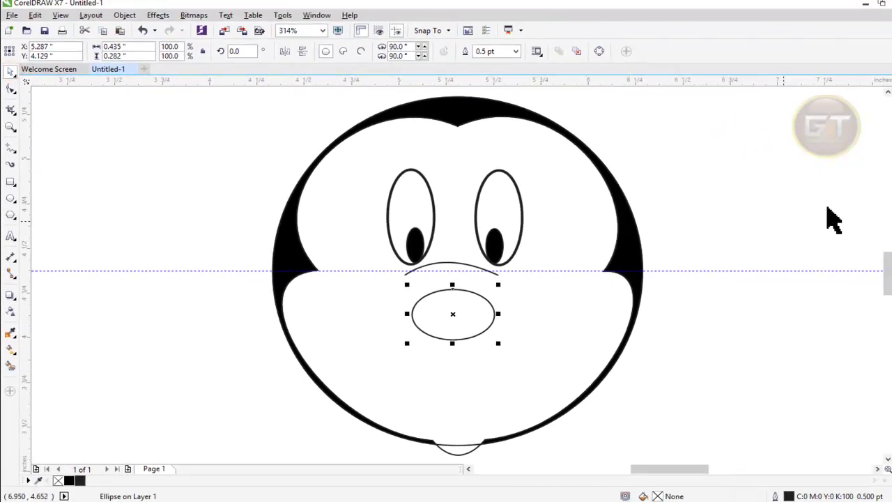
{"action": "left_click", "coordinate": [888, 111]}
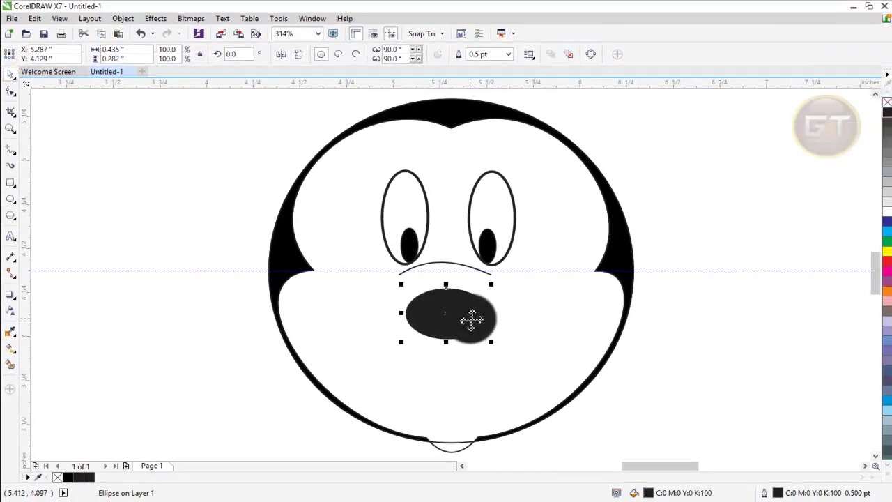
{"action": "left_click_drag", "start_coordinate": [447, 315], "coordinate": [468, 311]}
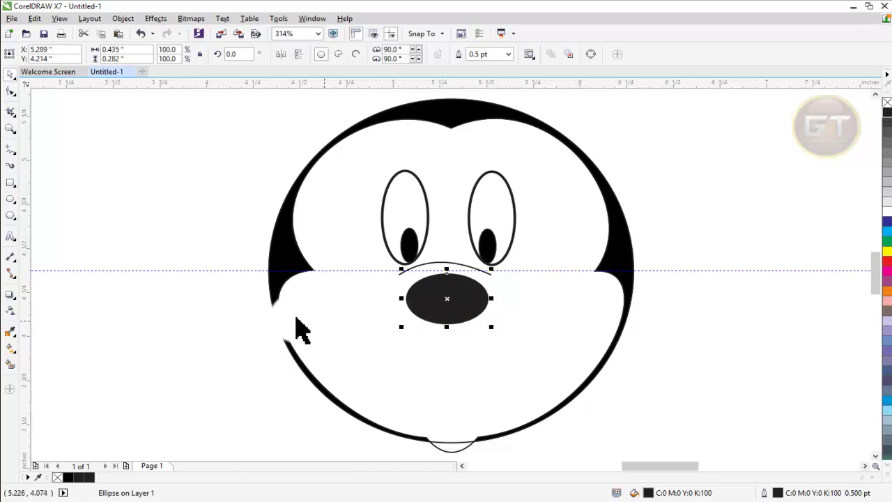
Deselect the nose and draw a short slanted Freehand line about 0.146 × 0.11 in on the left cheek
{"action": "left_click", "coordinate": [227, 314]}
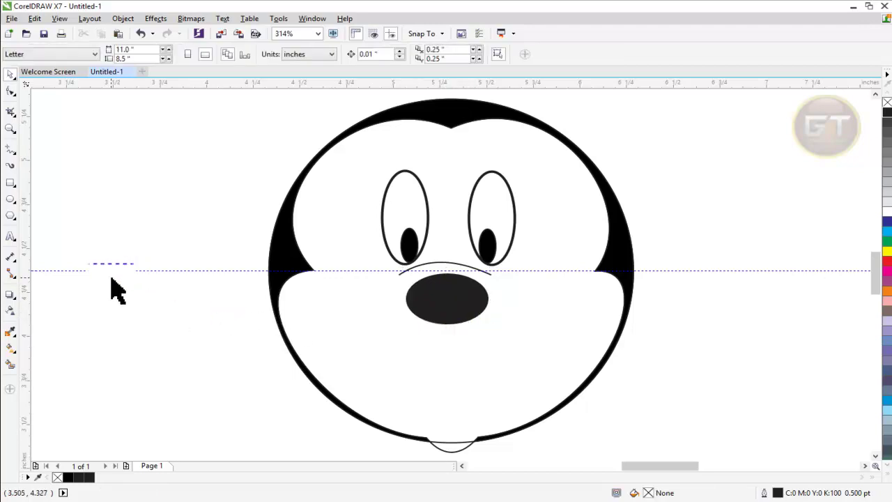
{"action": "left_click", "coordinate": [16, 154]}
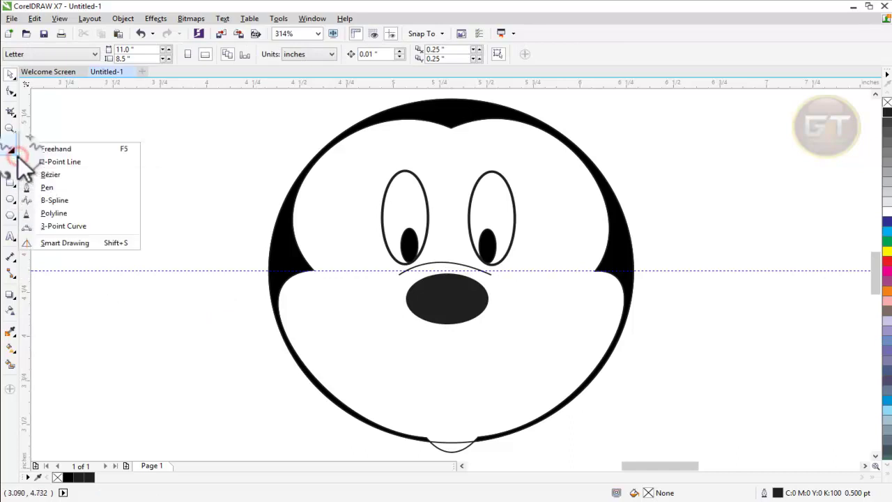
{"action": "left_click", "coordinate": [59, 148]}
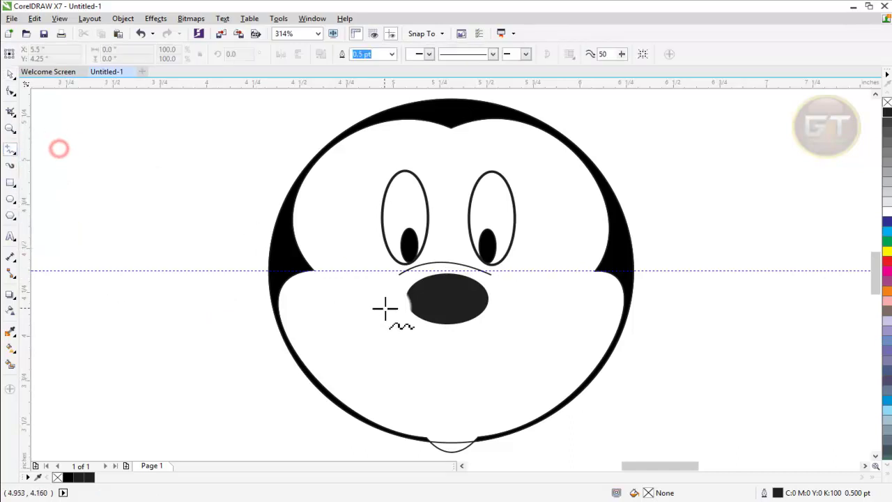
{"action": "left_click", "coordinate": [354, 324]}
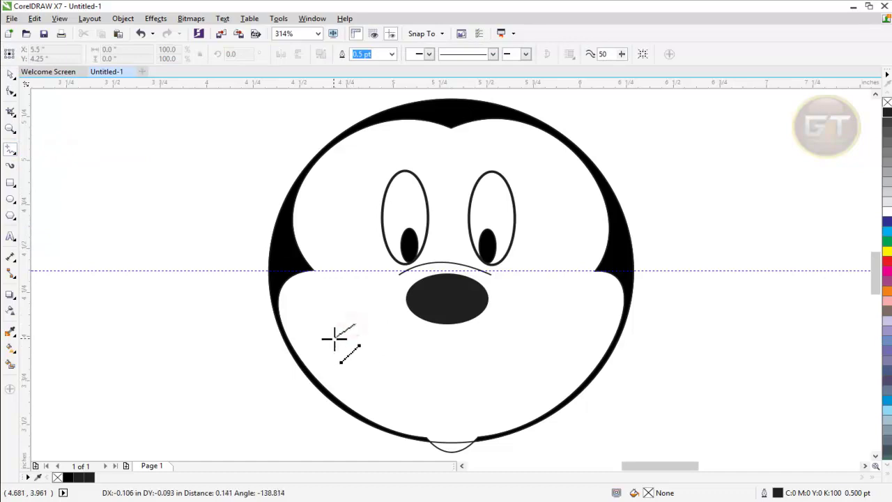
{"action": "left_click", "coordinate": [327, 344]}
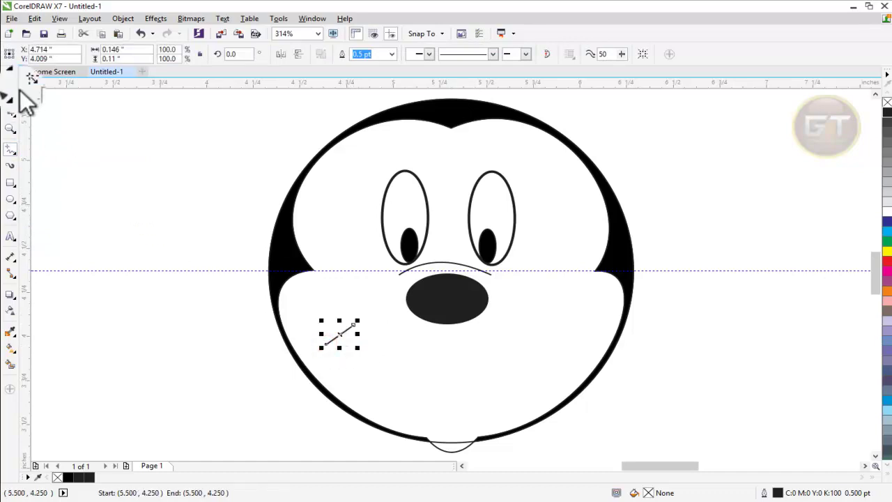
Convert the left cheek line to a curve, bend it into an upward arc, and finish node editing
{"action": "left_click", "coordinate": [11, 73]}
{"action": "double_click", "coordinate": [347, 329]}
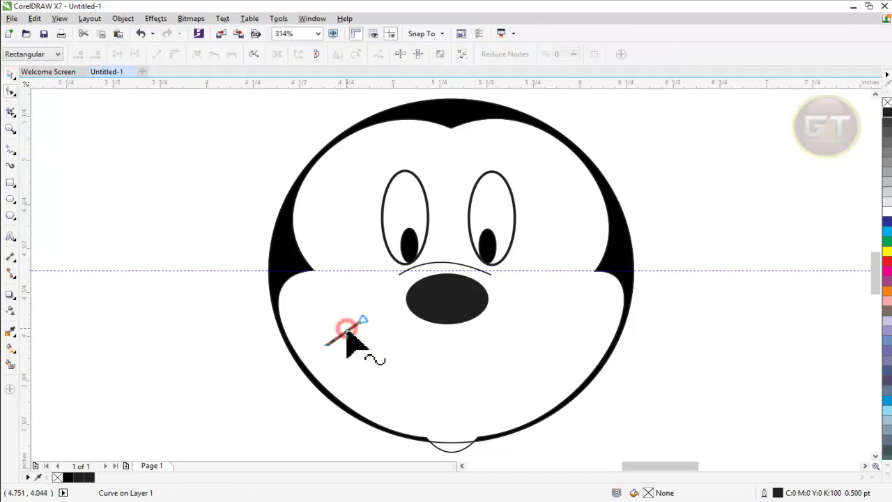
{"action": "scroll", "coordinate": [348, 329], "scroll_direction": "down", "scroll_amount": 1}
{"action": "scroll", "coordinate": [347, 329], "scroll_direction": "up", "scroll_amount": 1}
{"action": "left_click_drag", "start_coordinate": [333, 317], "coordinate": [415, 373]}
{"action": "left_click", "coordinate": [200, 33]}
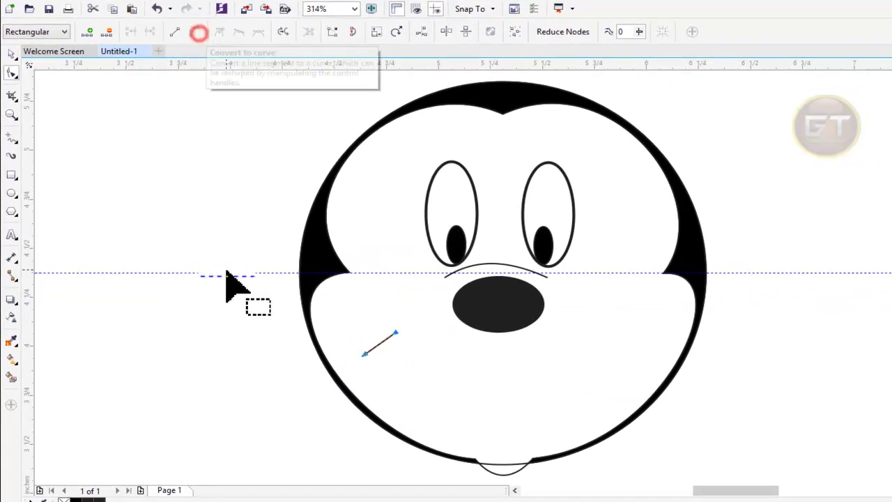
{"action": "left_click", "coordinate": [261, 335]}
{"action": "left_click", "coordinate": [395, 333]}
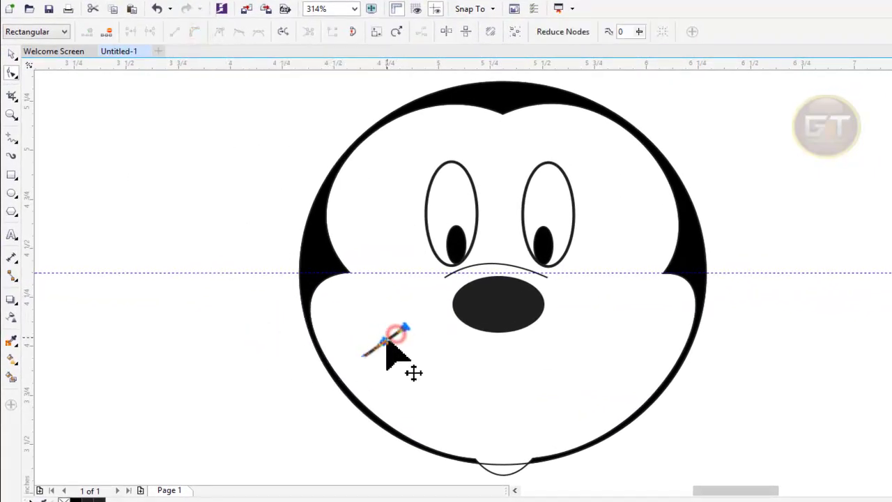
{"action": "left_click_drag", "start_coordinate": [381, 345], "coordinate": [378, 339]}
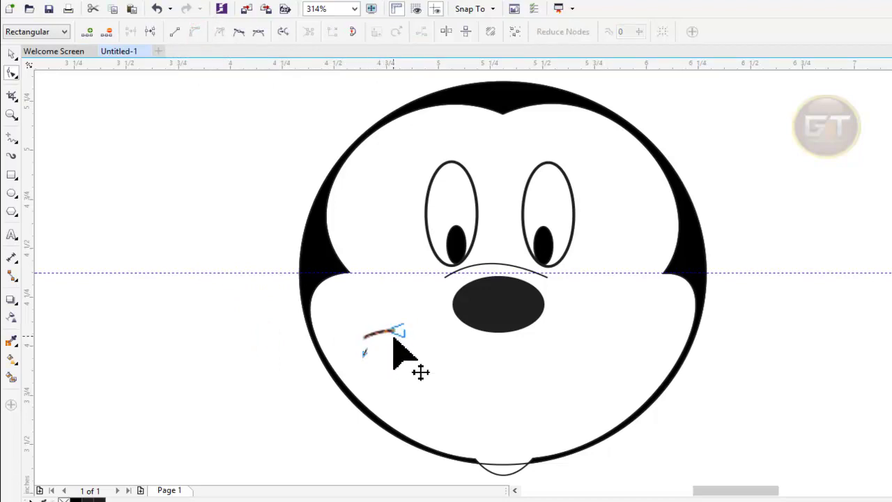
{"action": "left_click", "coordinate": [396, 333]}
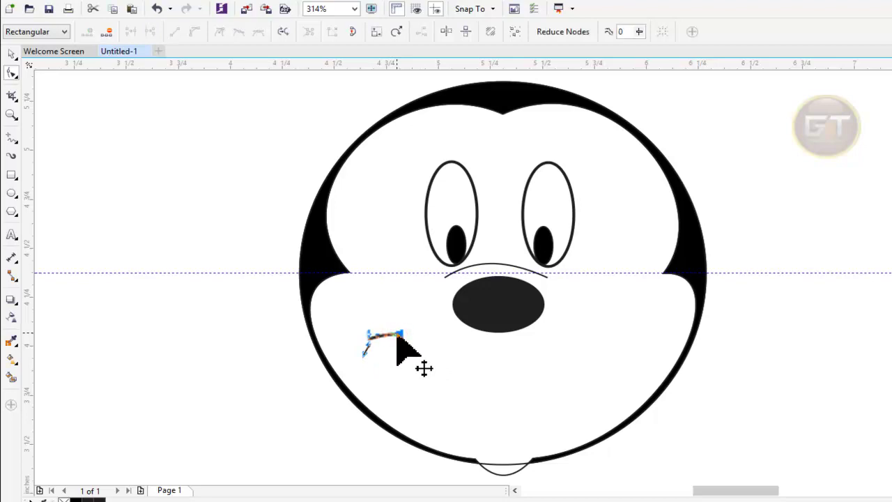
{"action": "left_click", "coordinate": [11, 55]}
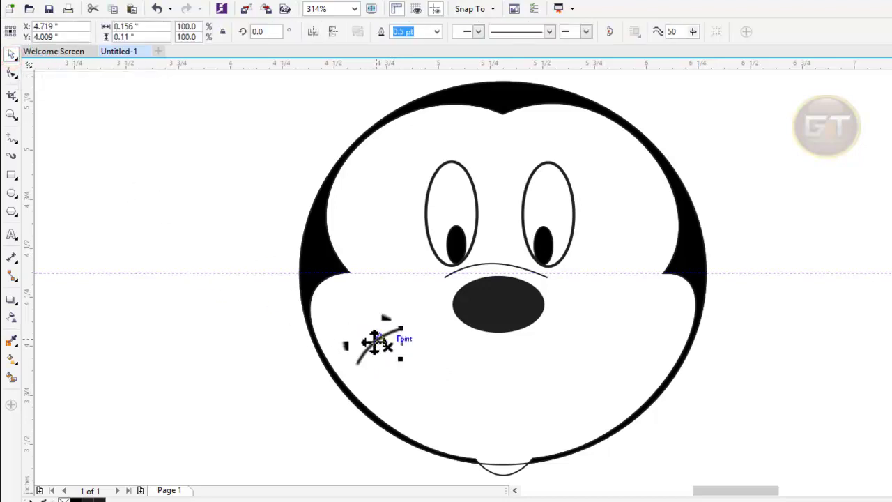
Copy the cheek arc to the right cheek, mirror the copy horizontally, and deselect it
{"action": "left_click_drag", "start_coordinate": [376, 343], "coordinate": [619, 342]}
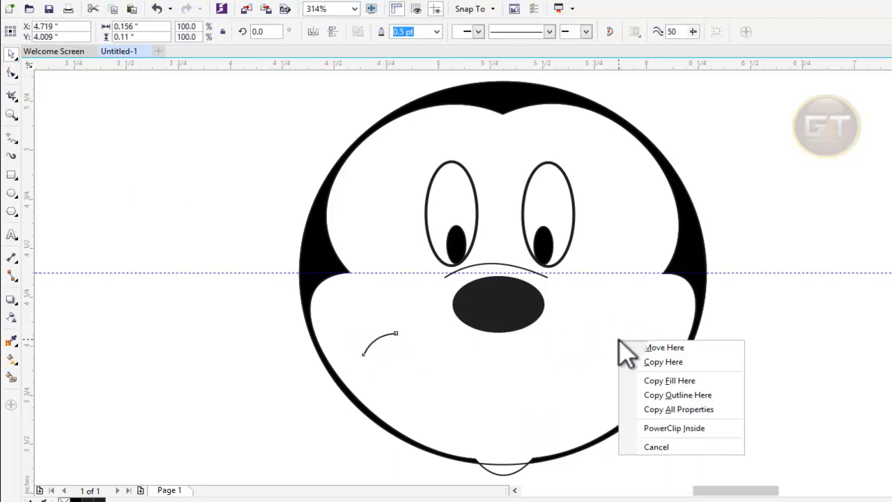
{"action": "left_click", "coordinate": [711, 359]}
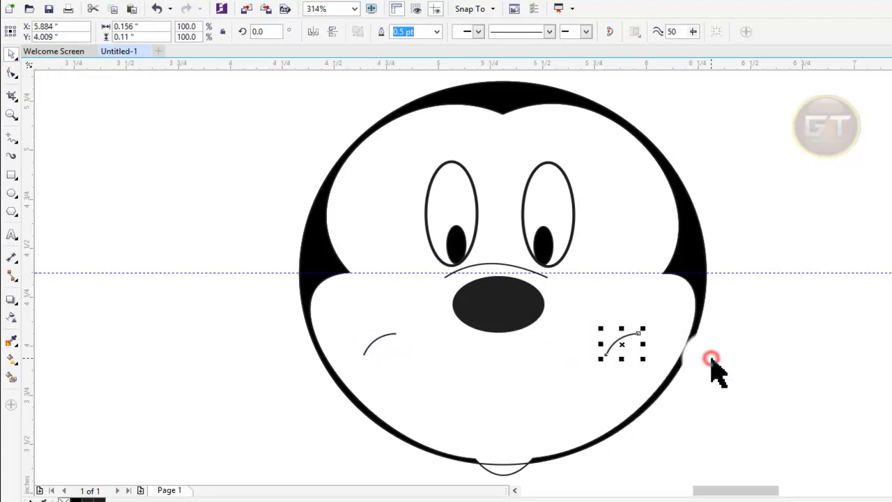
{"action": "left_click", "coordinate": [313, 32]}
{"action": "key", "text": "Escape"}
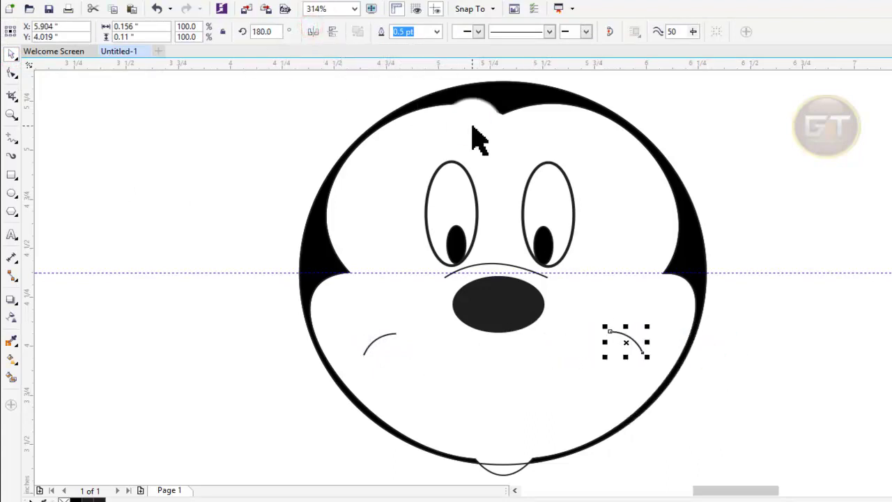
{"action": "left_click", "coordinate": [772, 387]}
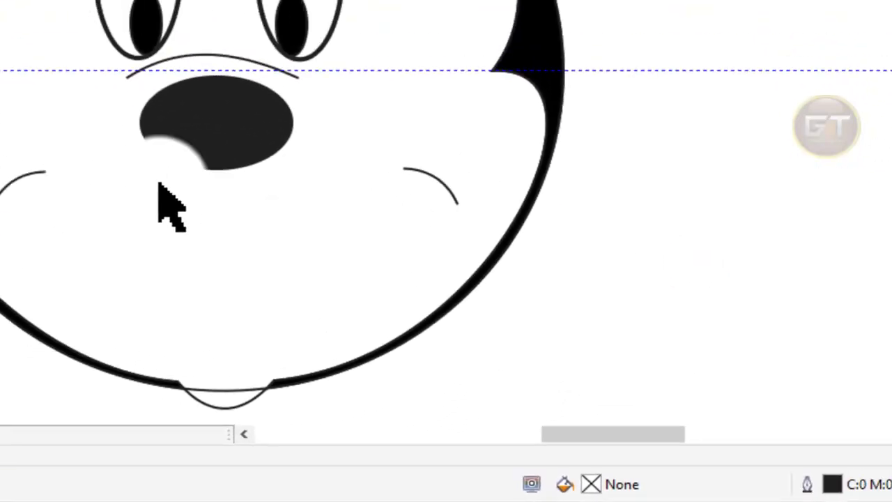
Nudge the right cheek arc slightly outward to balance it with the left one, and deselect it
{"action": "left_click", "coordinate": [9, 182]}
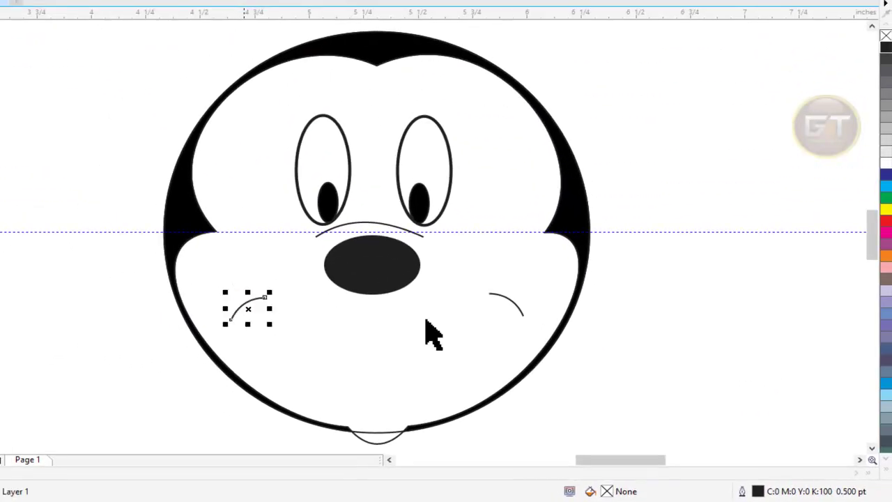
{"action": "left_click", "coordinate": [771, 361]}
{"action": "left_click", "coordinate": [514, 302]}
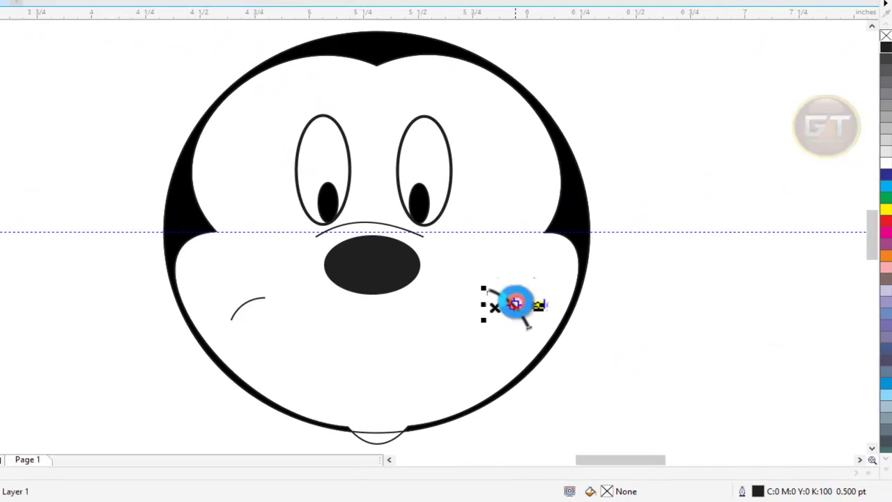
{"action": "left_click", "coordinate": [721, 313]}
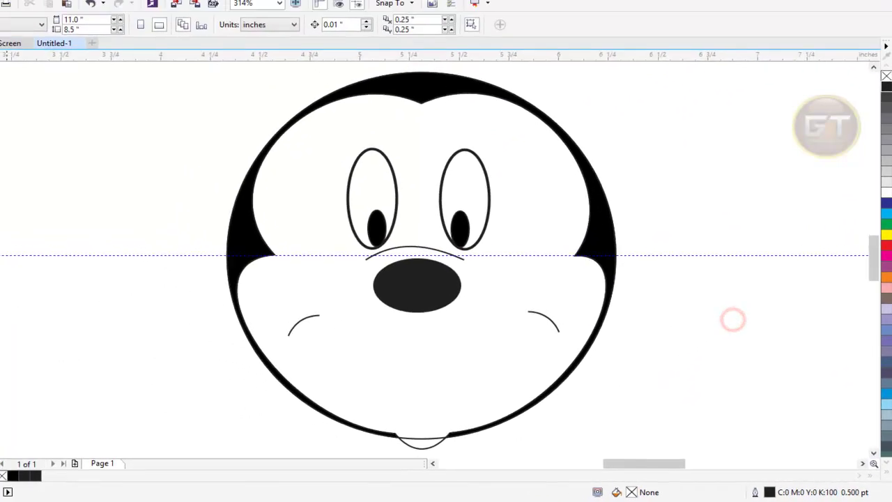
Draw a nearly horizontal Freehand mouth line about 1.236 in long between the two cheek arcs
{"action": "left_click", "coordinate": [18, 153]}
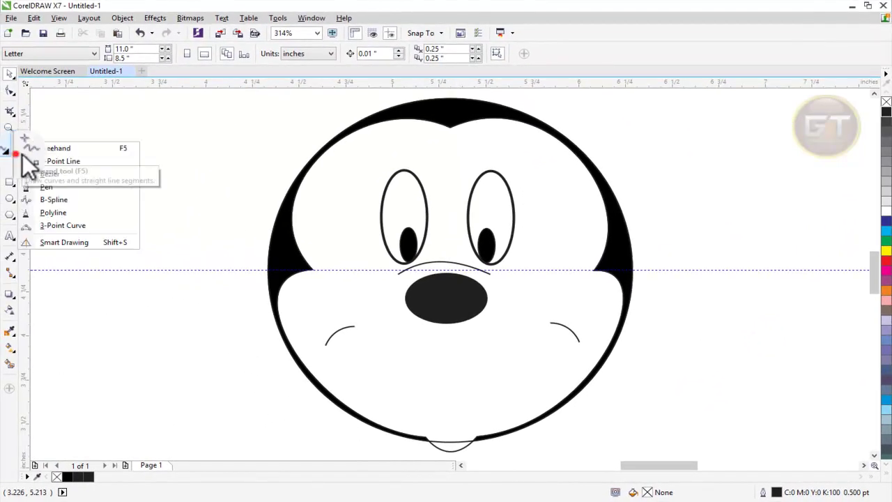
{"action": "left_click", "coordinate": [62, 149]}
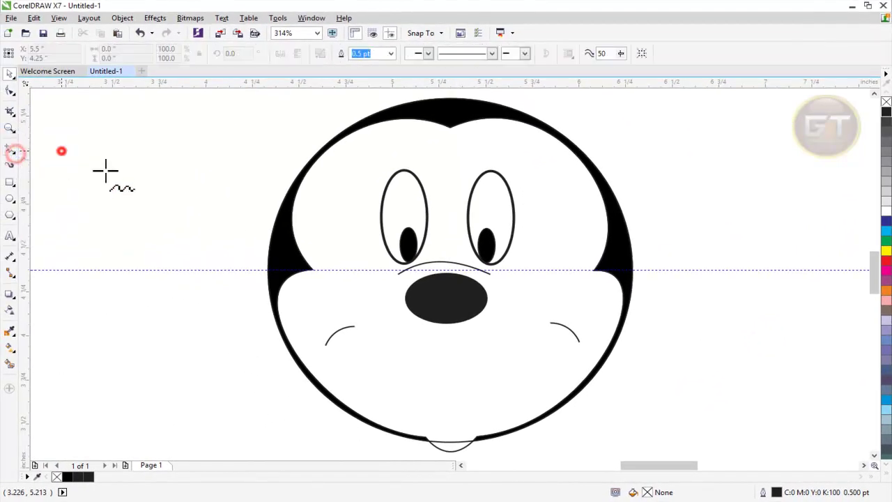
{"action": "left_click", "coordinate": [335, 333]}
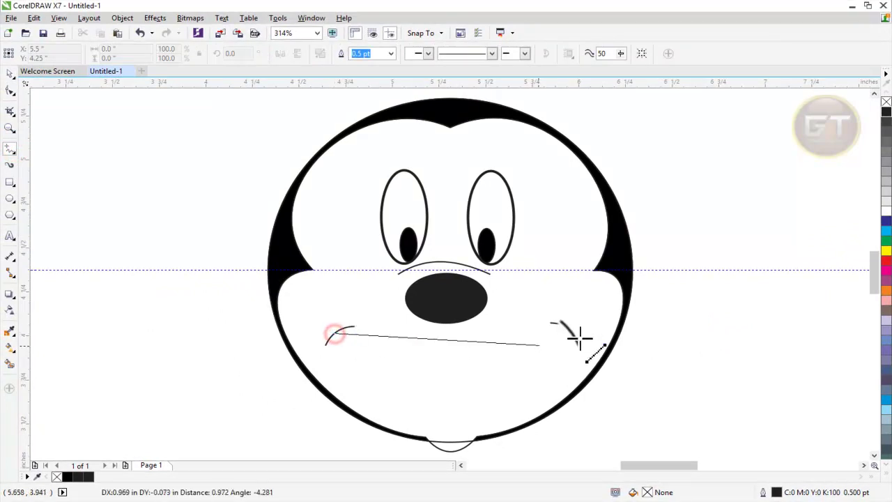
{"action": "left_click", "coordinate": [569, 331]}
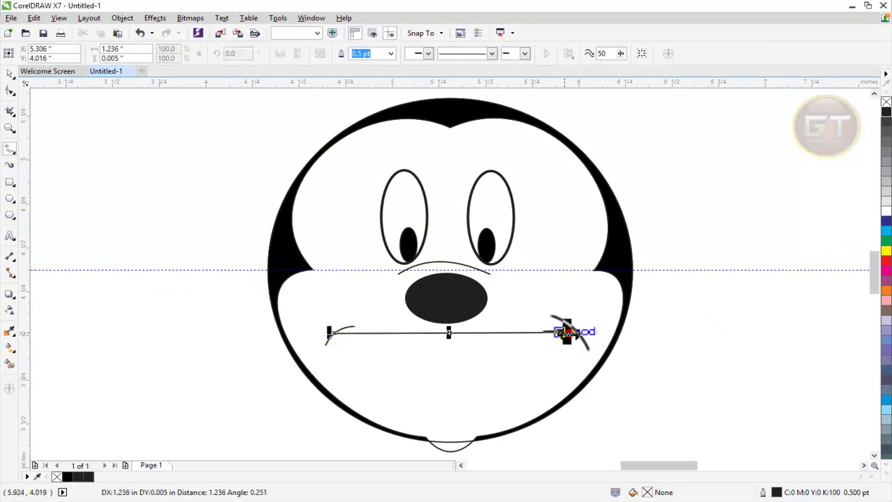
Convert the mouth line to a curve and bend its middle downward into a smile
{"action": "left_click", "coordinate": [9, 72]}
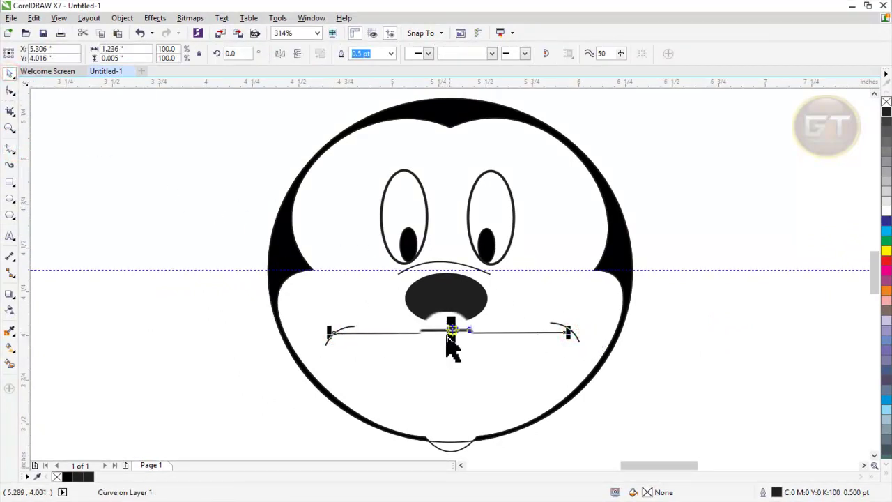
{"action": "double_click", "coordinate": [447, 333]}
{"action": "left_click_drag", "start_coordinate": [302, 315], "coordinate": [608, 358]}
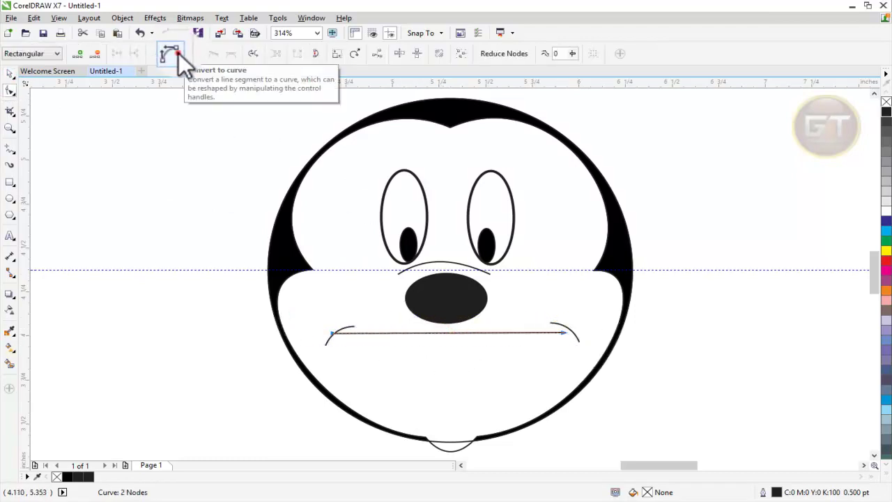
{"action": "left_click", "coordinate": [174, 53]}
{"action": "left_click", "coordinate": [271, 368]}
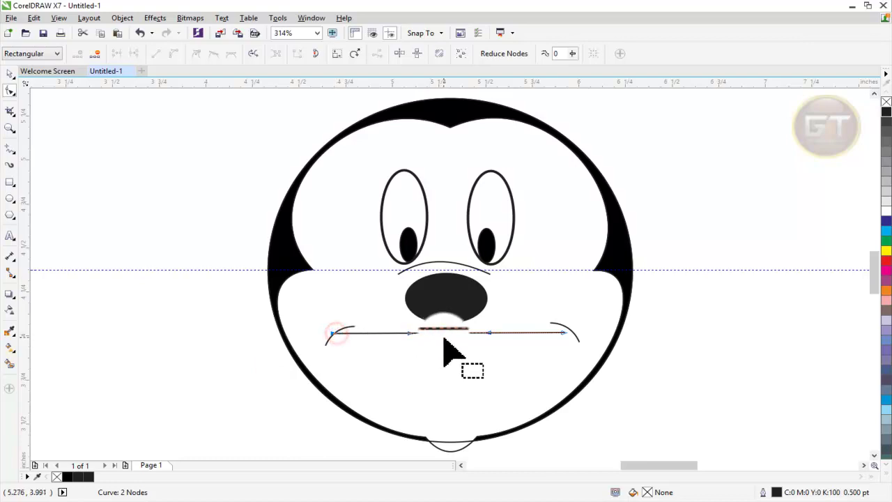
{"action": "left_click_drag", "start_coordinate": [447, 335], "coordinate": [454, 383]}
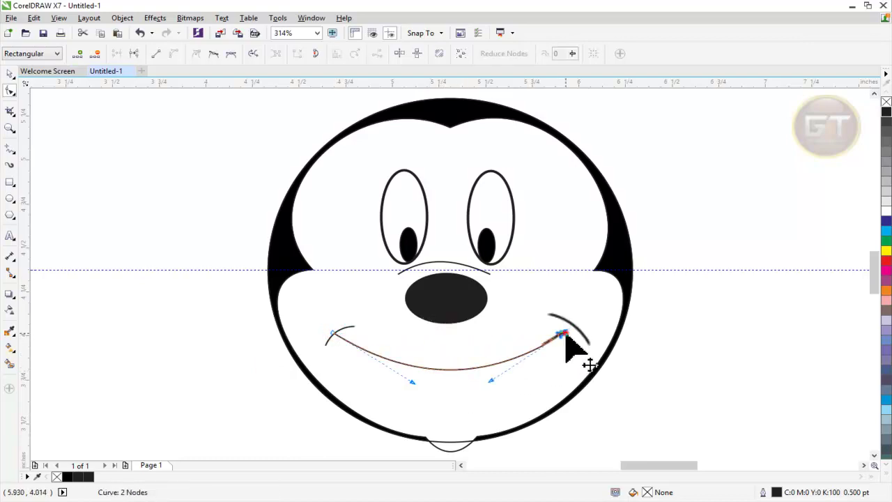
Refine the smile's right end and left curve handle, nudge the mouth slightly upward, and deselect it
{"action": "left_click_drag", "start_coordinate": [565, 334], "coordinate": [570, 332]}
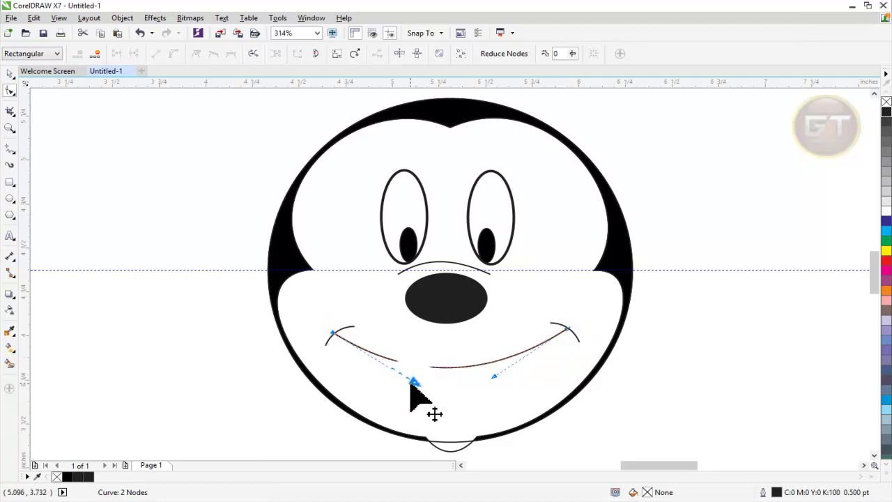
{"action": "left_click_drag", "start_coordinate": [411, 384], "coordinate": [401, 389]}
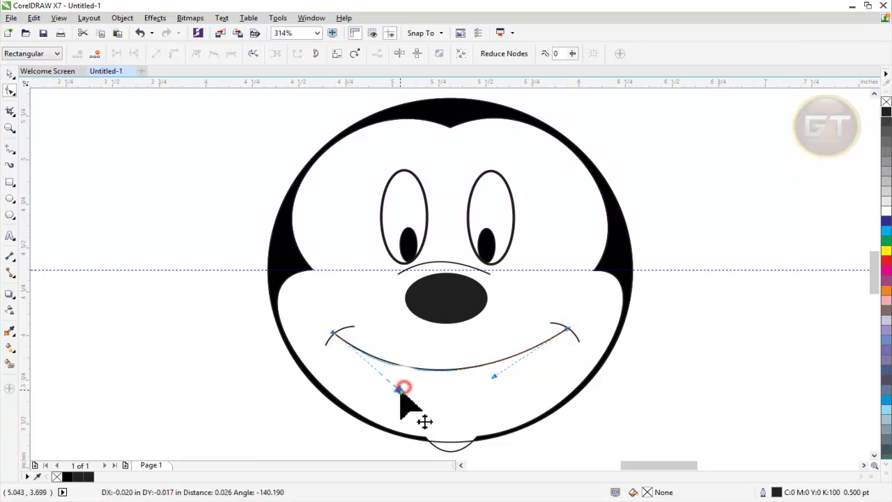
{"action": "left_click", "coordinate": [564, 332]}
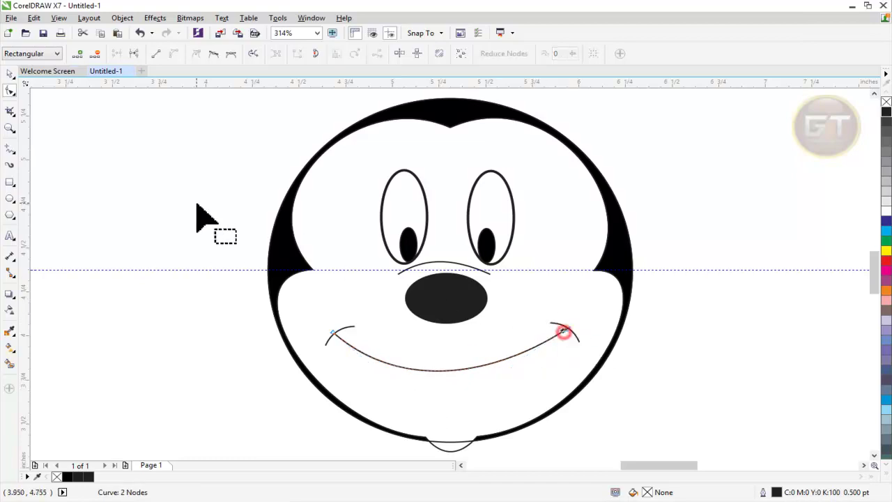
{"action": "left_click", "coordinate": [12, 78]}
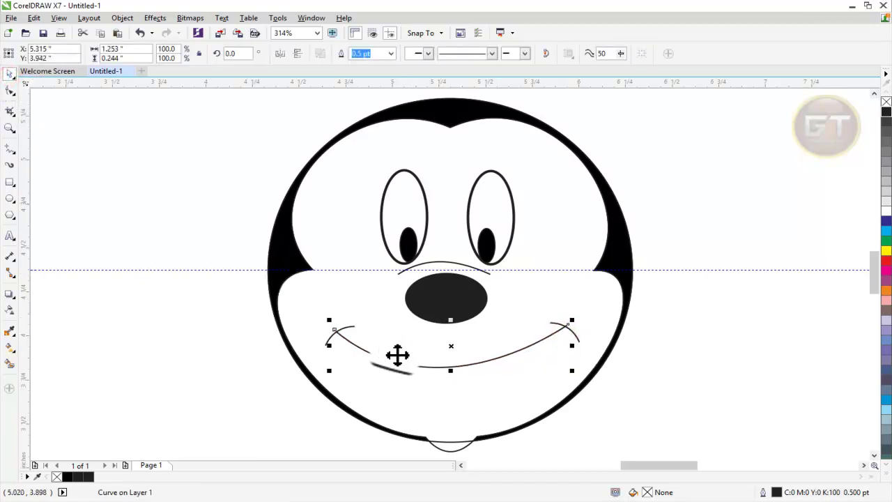
{"action": "left_click", "coordinate": [193, 333]}
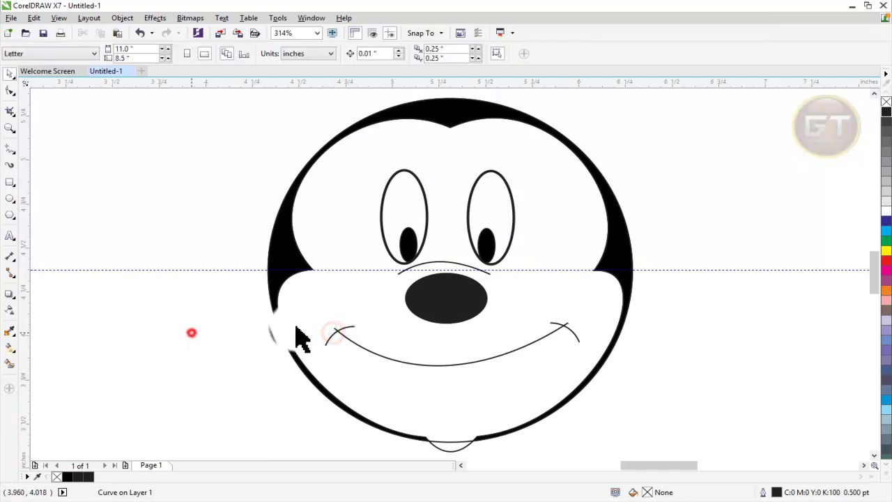
Raise both cheek arcs to meet the ends of the smile, and move the smile's right end node onto the right arc
{"action": "left_click", "coordinate": [335, 337]}
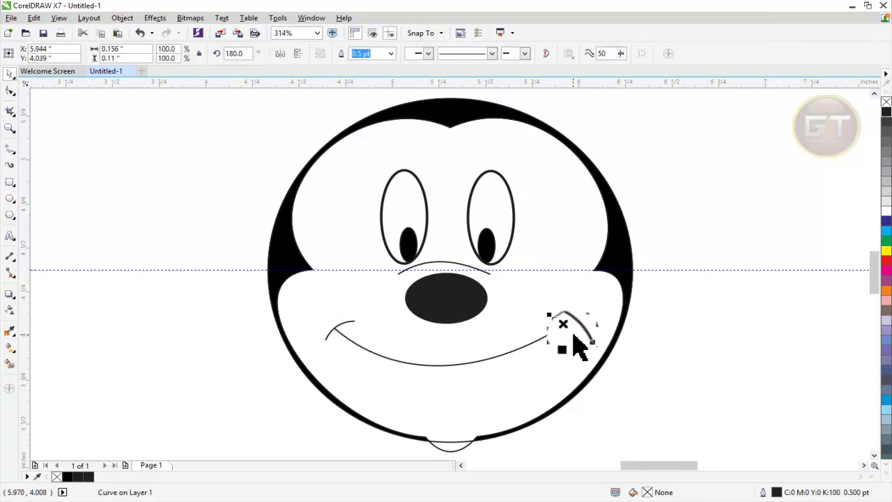
{"action": "left_click_drag", "start_coordinate": [573, 335], "coordinate": [552, 336]}
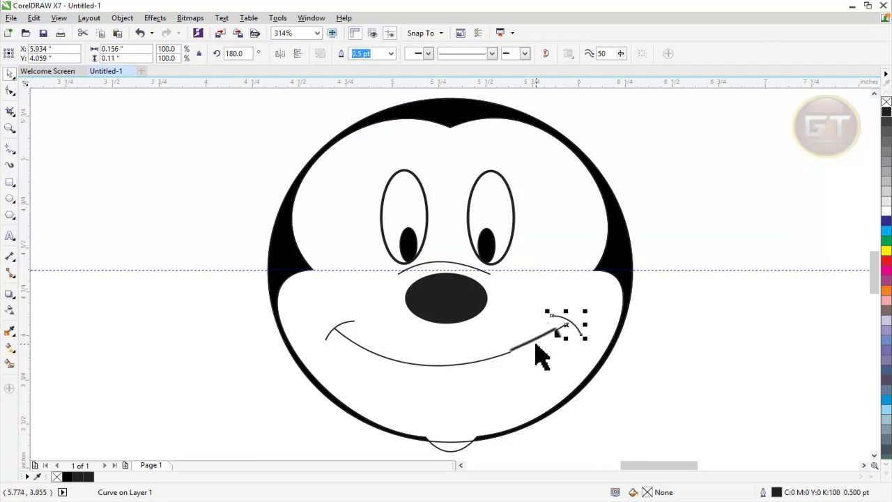
{"action": "key", "text": "F10"}
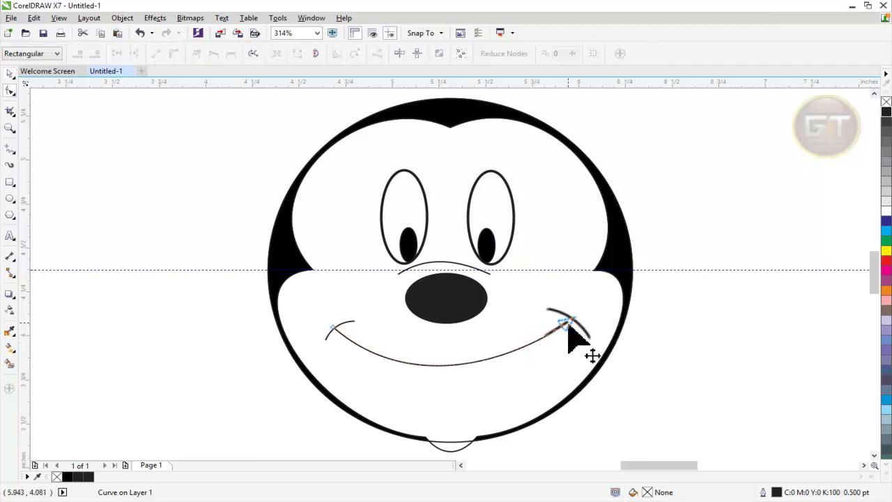
{"action": "left_click_drag", "start_coordinate": [569, 322], "coordinate": [570, 323]}
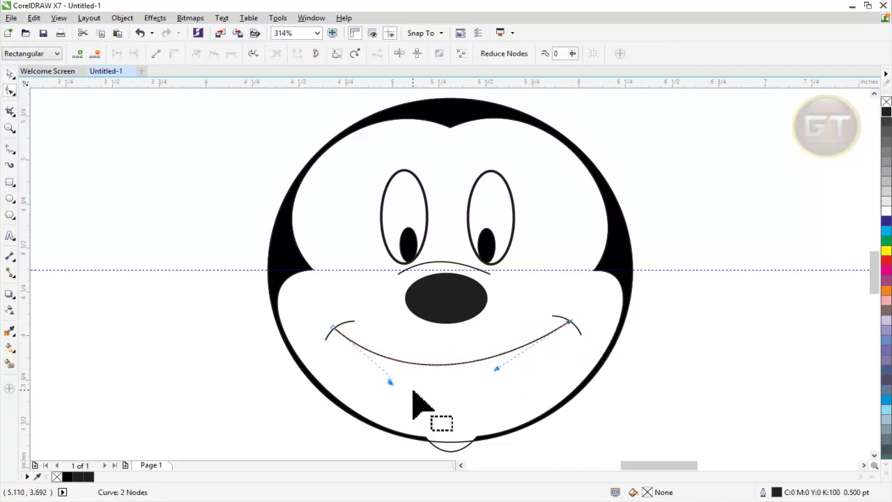
Fine-tune the smile's left curve handle, and delete the horizontal guideline crossing the face
{"action": "left_click_drag", "start_coordinate": [403, 389], "coordinate": [403, 391]}
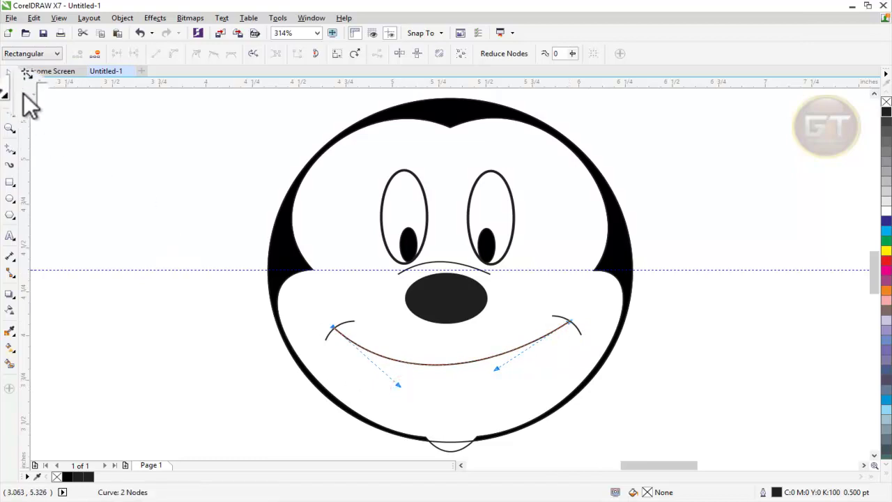
{"action": "left_click", "coordinate": [9, 68]}
{"action": "left_click", "coordinate": [184, 196]}
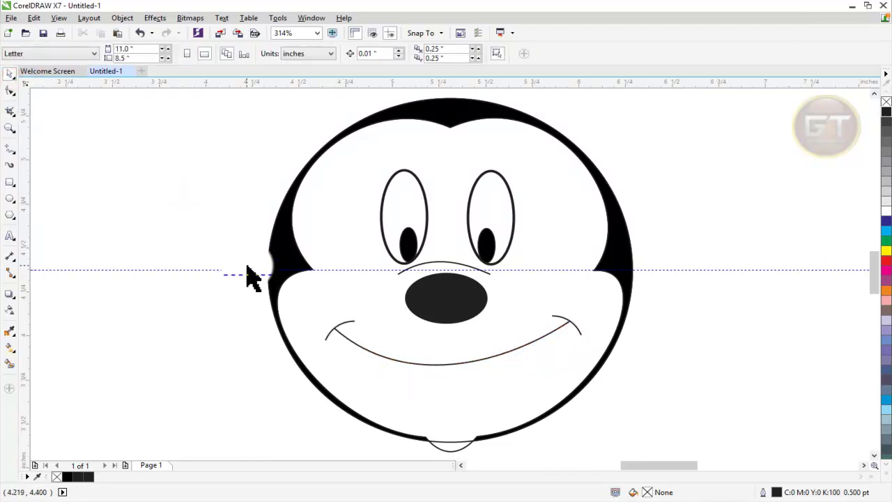
{"action": "left_click_drag", "start_coordinate": [245, 270], "coordinate": [278, 212]}
{"action": "key", "text": "Delete"}
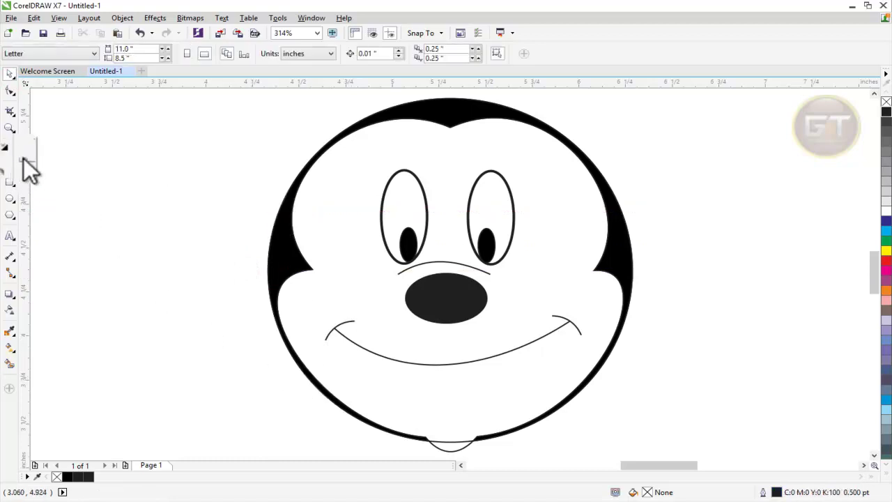
Draw a nearly horizontal Freehand line about 0.623 in wide between two points on the lower part of the smile
{"action": "left_click", "coordinate": [14, 154]}
{"action": "left_click", "coordinate": [66, 152]}
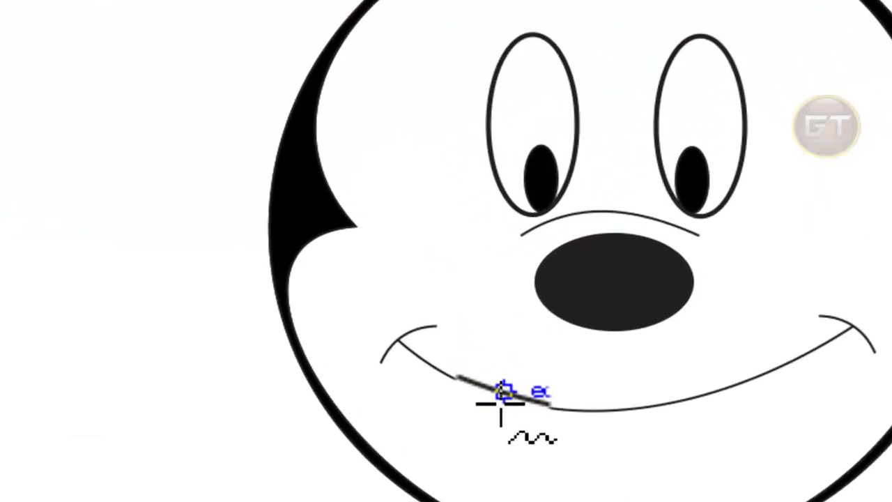
{"action": "left_click", "coordinate": [386, 359]}
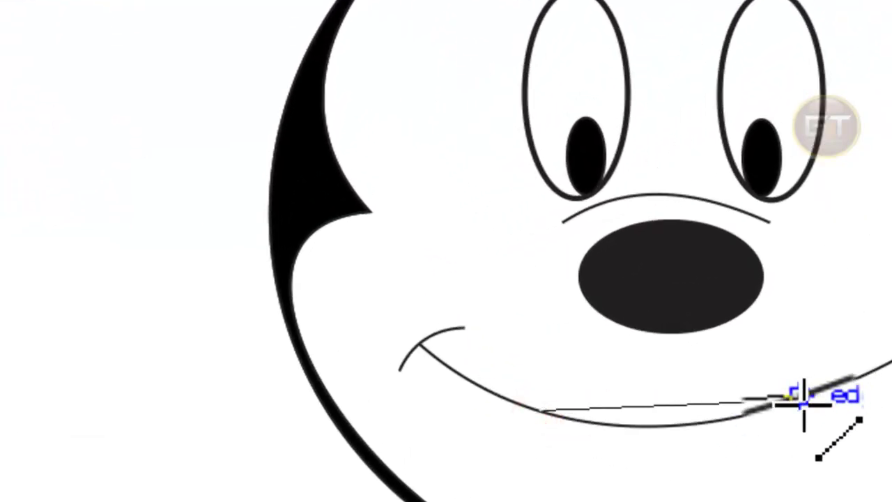
{"action": "left_click", "coordinate": [801, 399]}
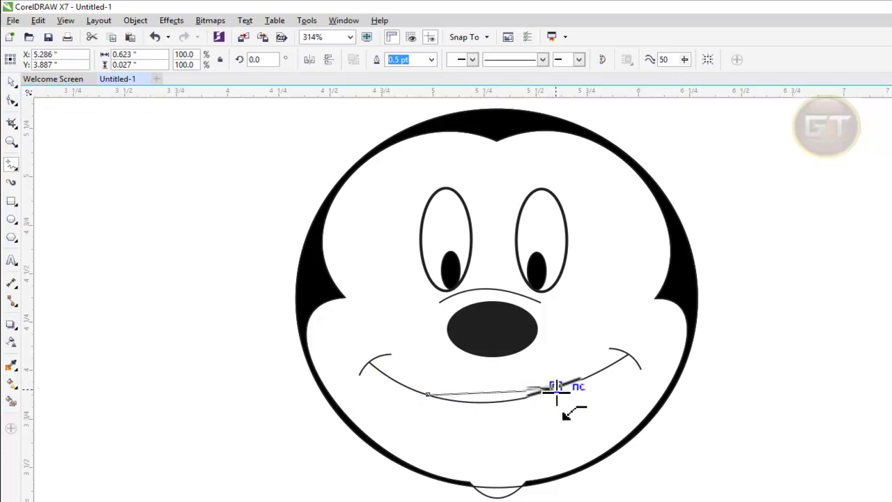
{"action": "left_click", "coordinate": [11, 81]}
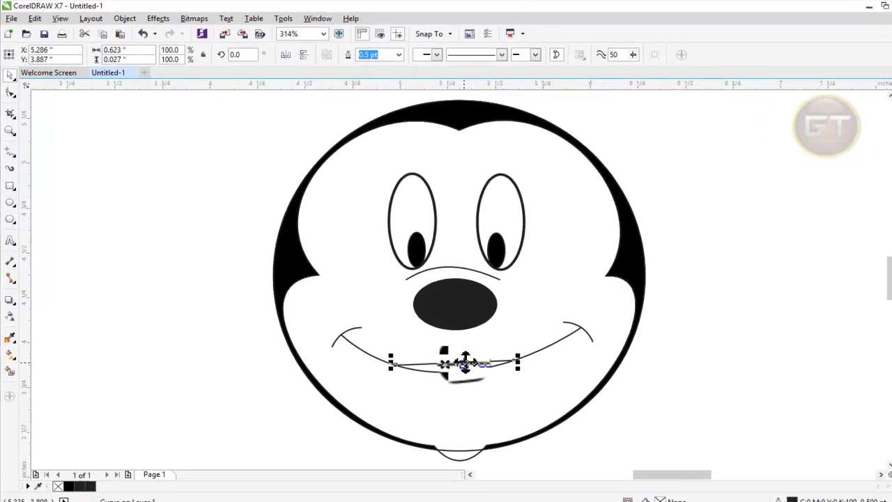
Convert the new line's segments to curves, bending one down into an open mouth and the other along the smile
{"action": "double_click", "coordinate": [465, 362]}
{"action": "left_click_drag", "start_coordinate": [378, 348], "coordinate": [590, 381]}
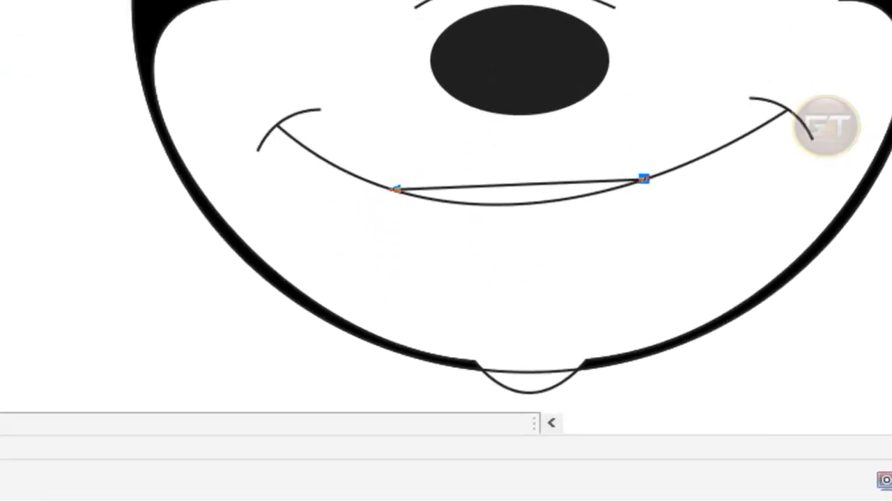
{"action": "left_click", "coordinate": [165, 34]}
{"action": "left_click", "coordinate": [253, 355]}
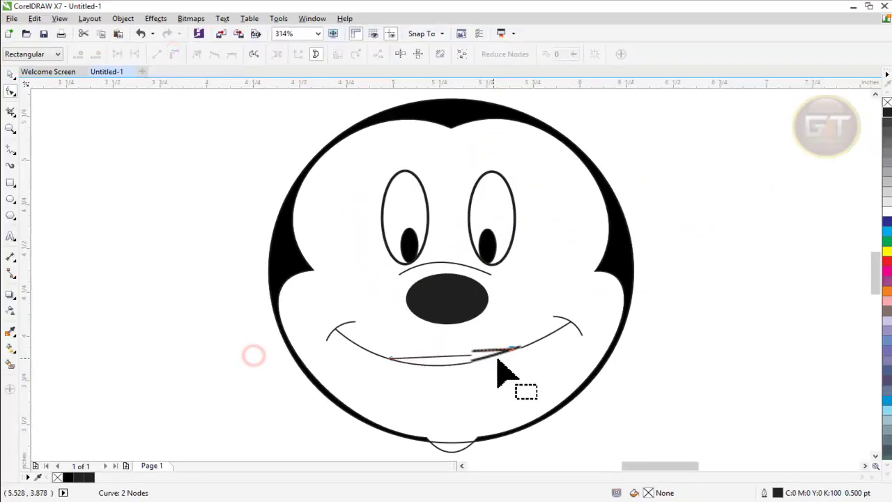
{"action": "left_click", "coordinate": [504, 354]}
{"action": "left_click_drag", "start_coordinate": [445, 359], "coordinate": [448, 421]}
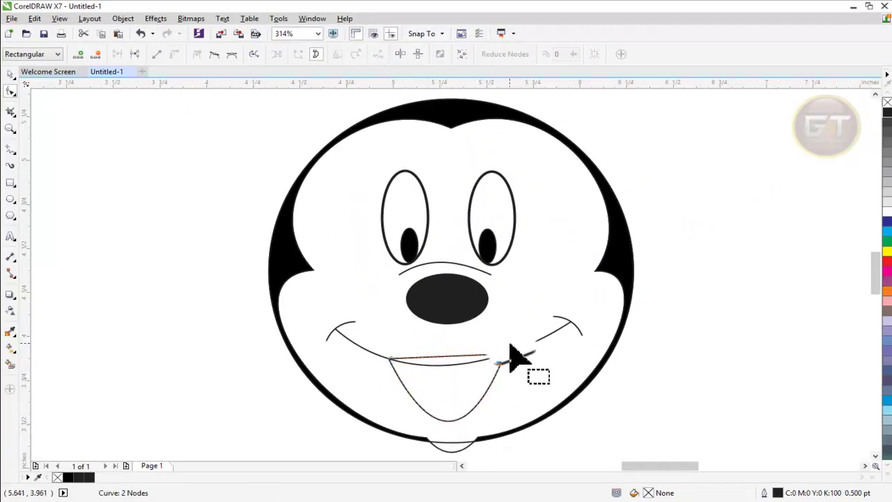
{"action": "left_click_drag", "start_coordinate": [454, 356], "coordinate": [453, 366]}
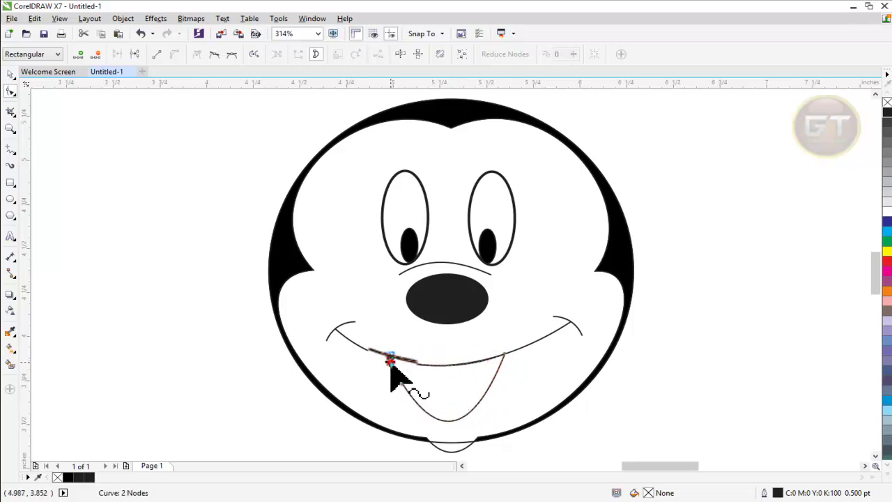
Lengthen the open mouth's lower curve handles to about 0.393 in overall height and nudge the shape below the smile
{"action": "left_click_drag", "start_coordinate": [391, 366], "coordinate": [409, 397]}
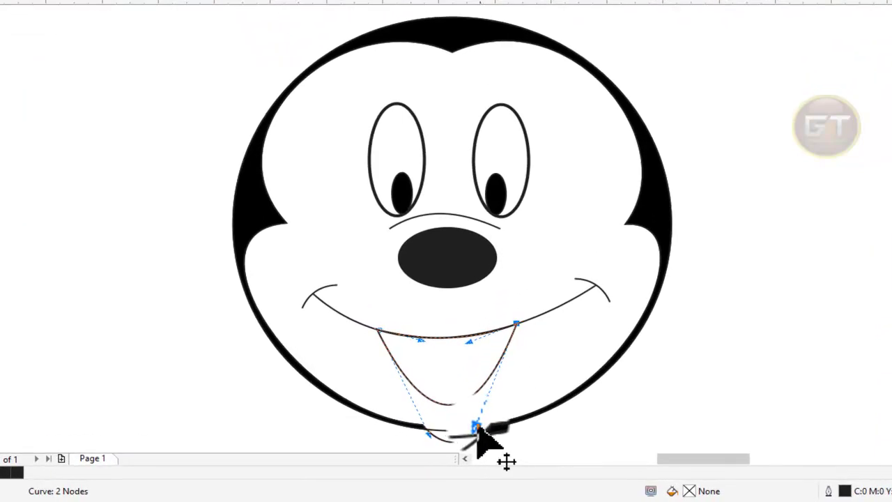
{"action": "left_click_drag", "start_coordinate": [478, 427], "coordinate": [477, 429]}
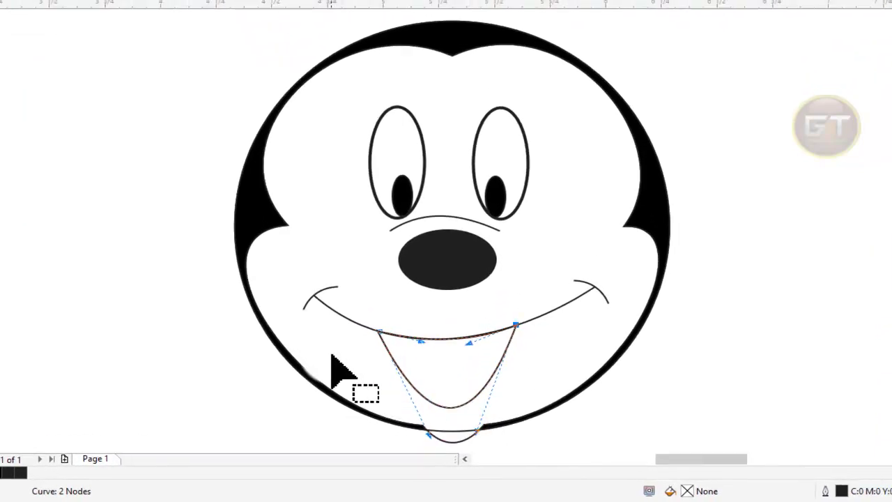
{"action": "left_click", "coordinate": [10, 75]}
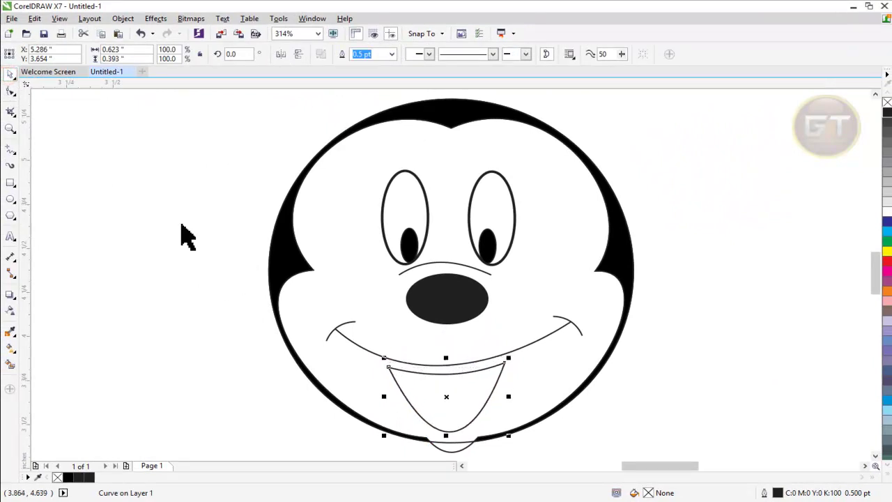
{"action": "key", "text": "Down"}
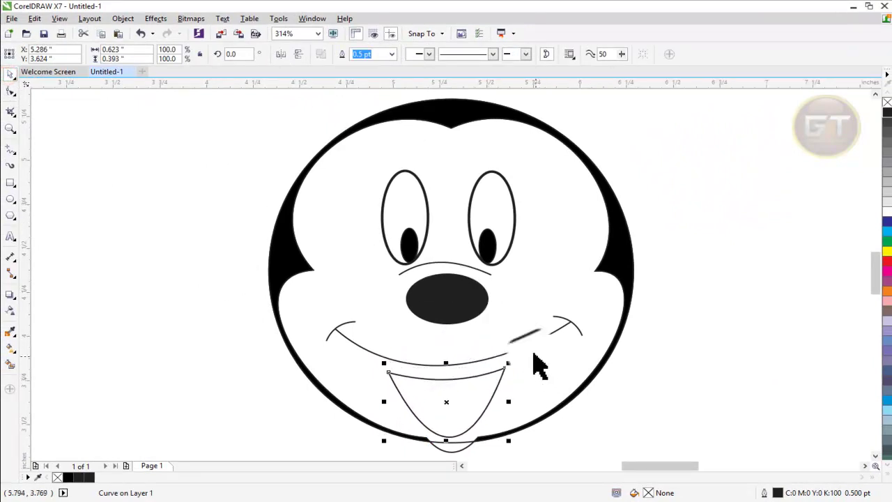
Pull both curve handles of the smile downward so its middle meets the open mouth's upper edge
{"action": "double_click", "coordinate": [527, 349]}
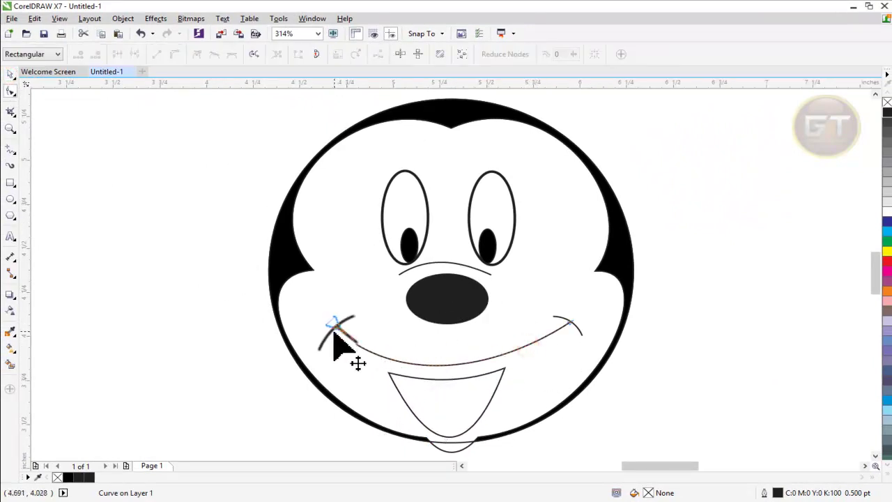
{"action": "left_click", "coordinate": [335, 329]}
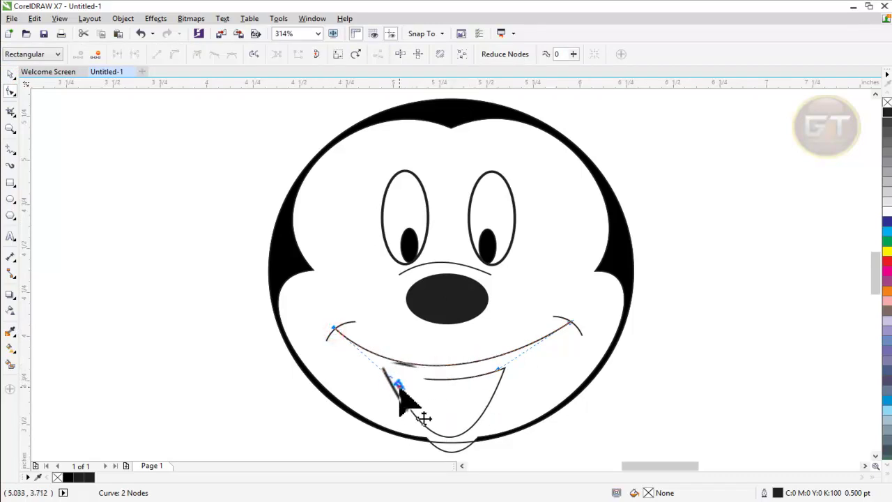
{"action": "left_click_drag", "start_coordinate": [398, 384], "coordinate": [394, 405]}
{"action": "left_click_drag", "start_coordinate": [504, 374], "coordinate": [517, 385]}
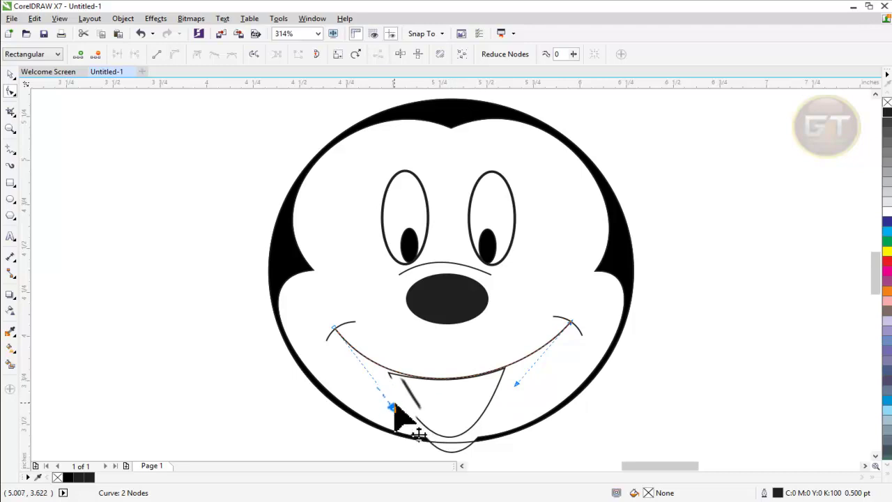
{"action": "left_click_drag", "start_coordinate": [393, 405], "coordinate": [391, 410]}
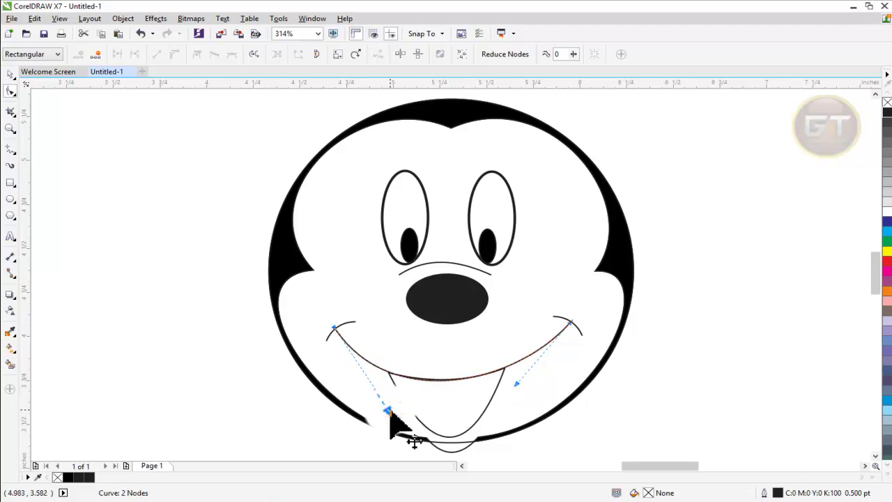
Nudge the open mouth shape slightly down and to the right, and fill it with black (K:100)
{"action": "left_click", "coordinate": [449, 414]}
{"action": "left_click", "coordinate": [503, 371]}
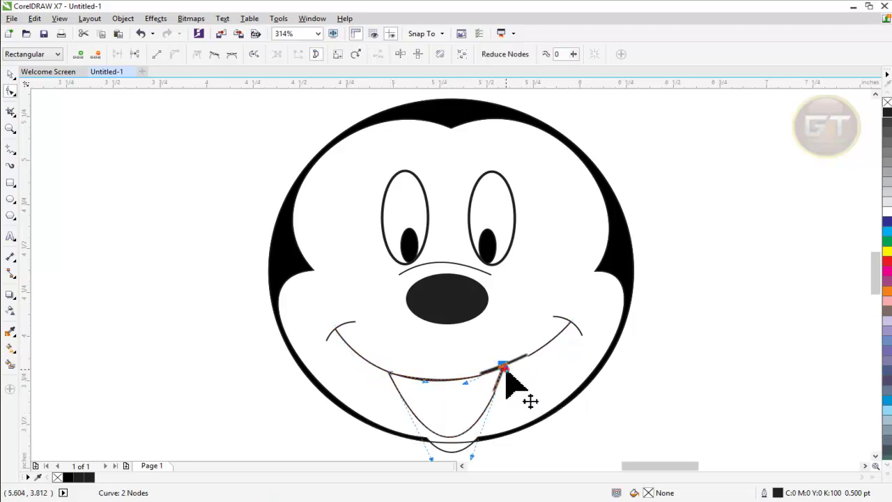
{"action": "mouse_move", "coordinate": [479, 447]}
{"action": "left_mouse_down"}
{"action": "mouse_move", "coordinate": [457, 453]}
{"action": "mouse_move", "coordinate": [478, 439]}
{"action": "left_mouse_up"}
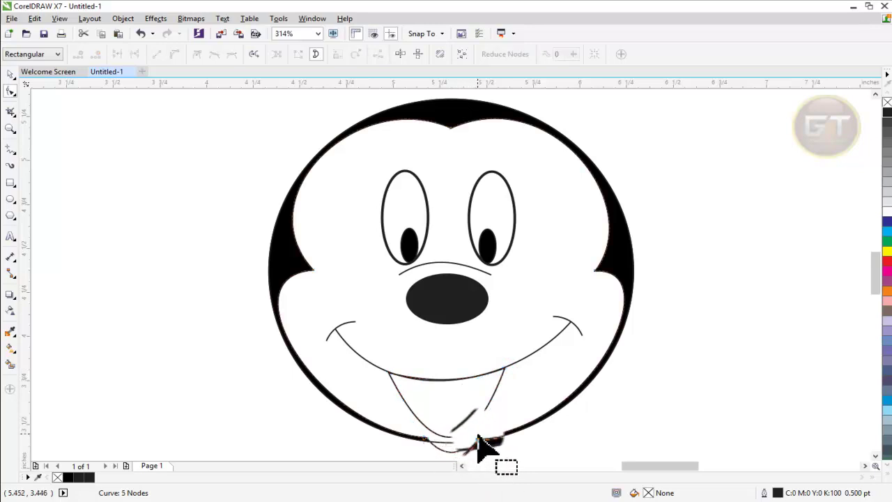
{"action": "left_click", "coordinate": [460, 434]}
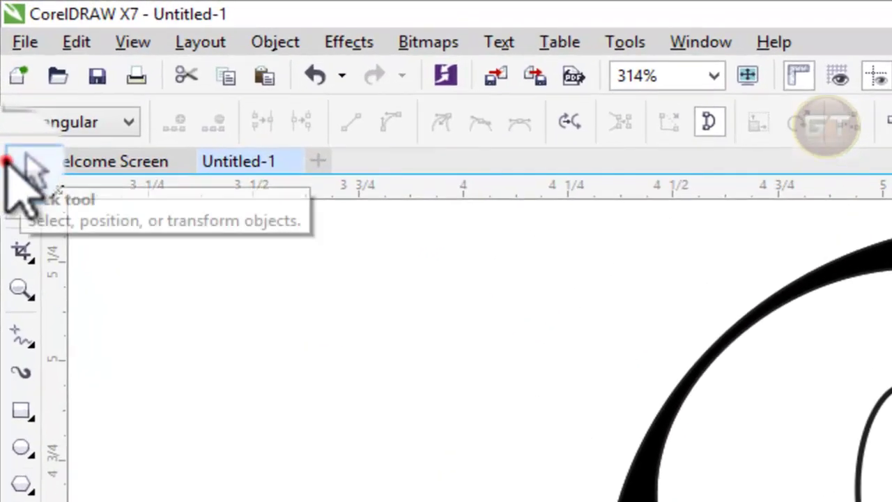
{"action": "left_click", "coordinate": [10, 72]}
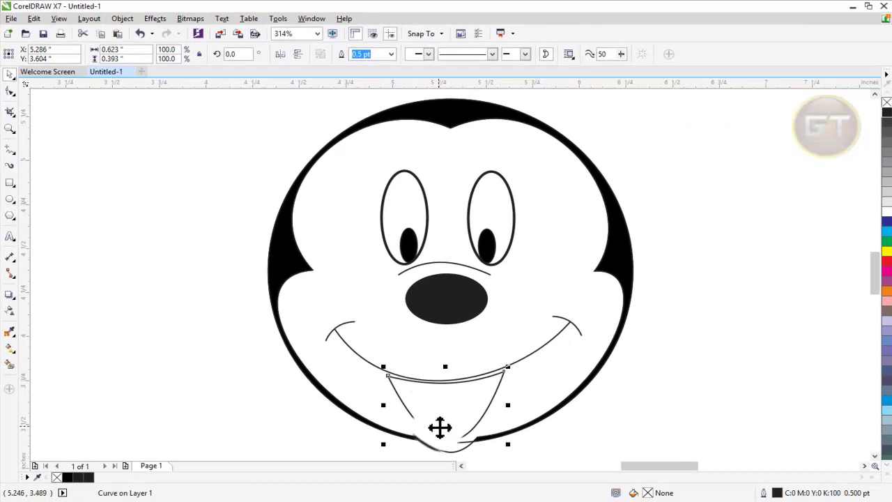
{"action": "key", "text": "Down"}
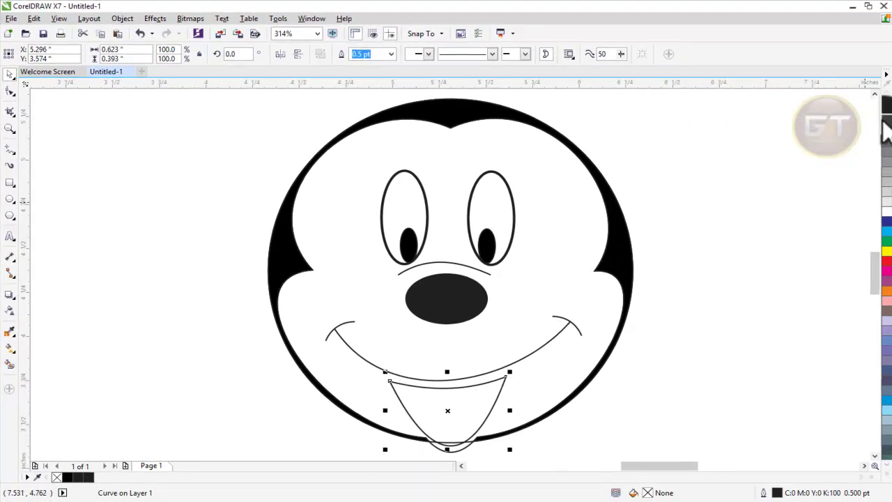
{"action": "left_click", "coordinate": [887, 112]}
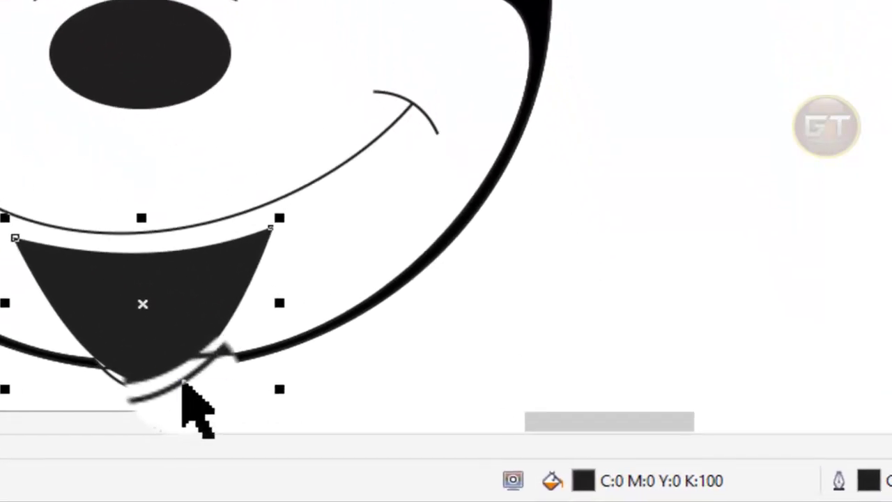
Set the outline width of the inner face curve to 1.5 pt and deselect it
{"action": "left_click", "coordinate": [465, 446]}
{"action": "left_click", "coordinate": [560, 458]}
{"action": "left_click", "coordinate": [179, 378]}
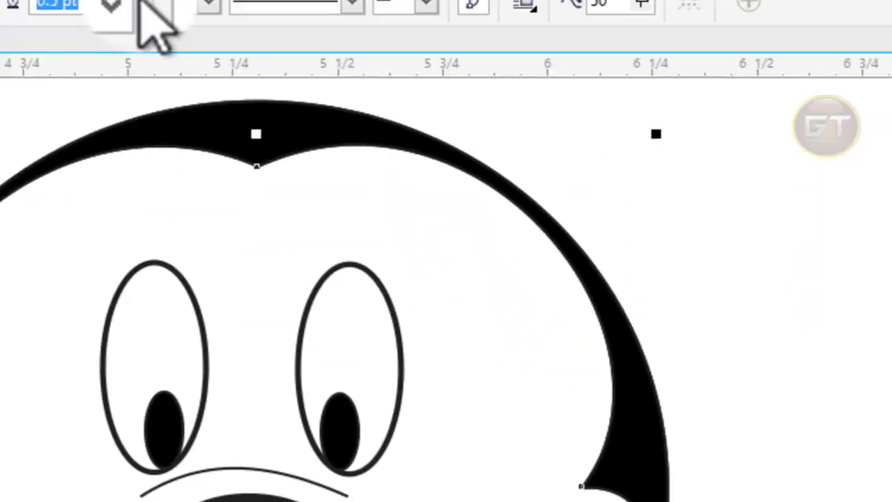
{"action": "left_click", "coordinate": [153, 119]}
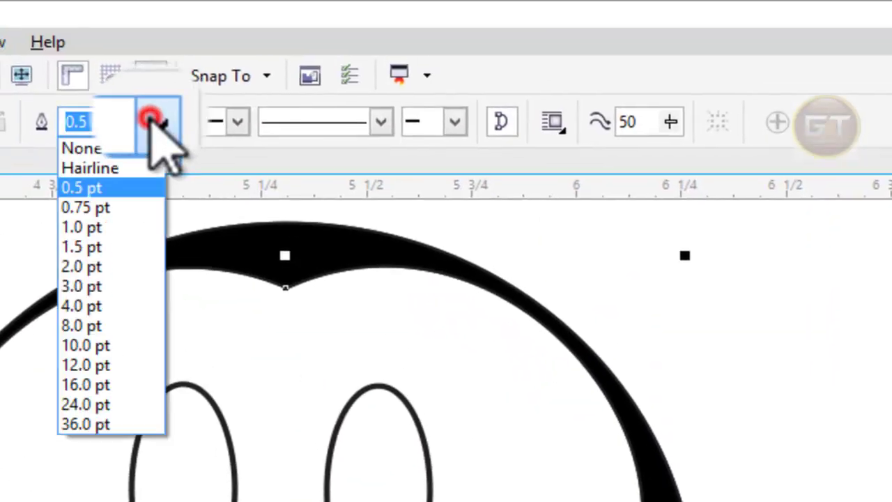
{"action": "left_click", "coordinate": [140, 239]}
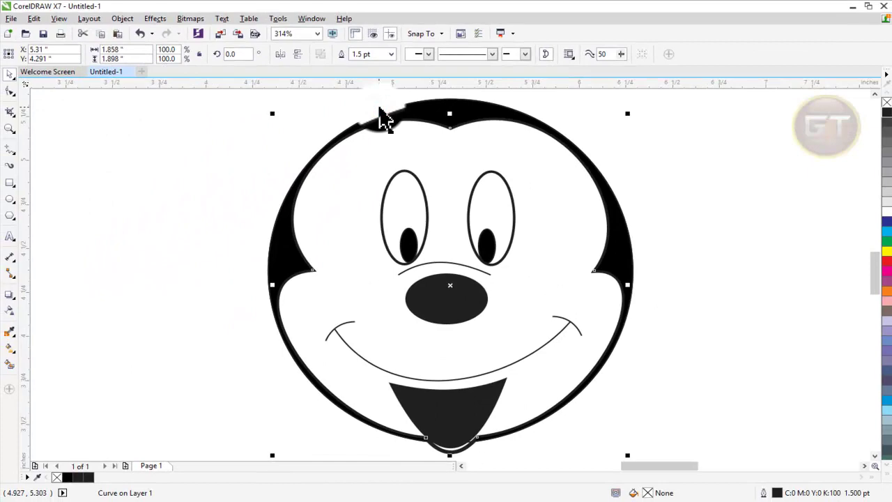
{"action": "left_click", "coordinate": [392, 54]}
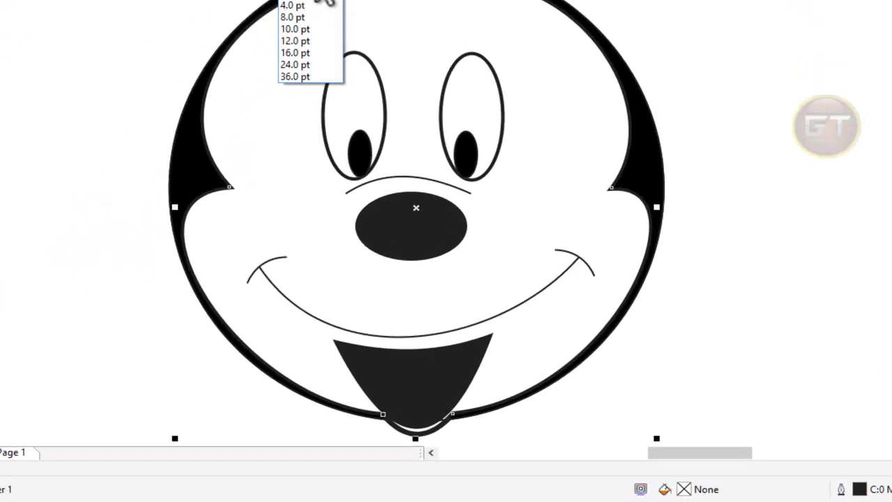
{"action": "left_click", "coordinate": [314, 1]}
{"action": "left_click", "coordinate": [559, 480]}
Reshape the smile with its two curve handles to follow the black mouth's top edge, and fine-tune the mouth shape's nodes
{"action": "left_click", "coordinate": [482, 408]}
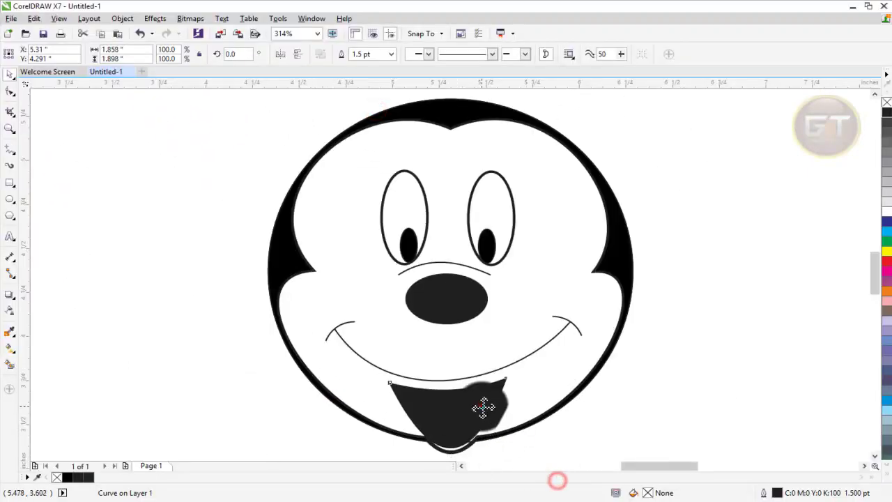
{"action": "key", "text": "F10"}
{"action": "left_click", "coordinate": [498, 366]}
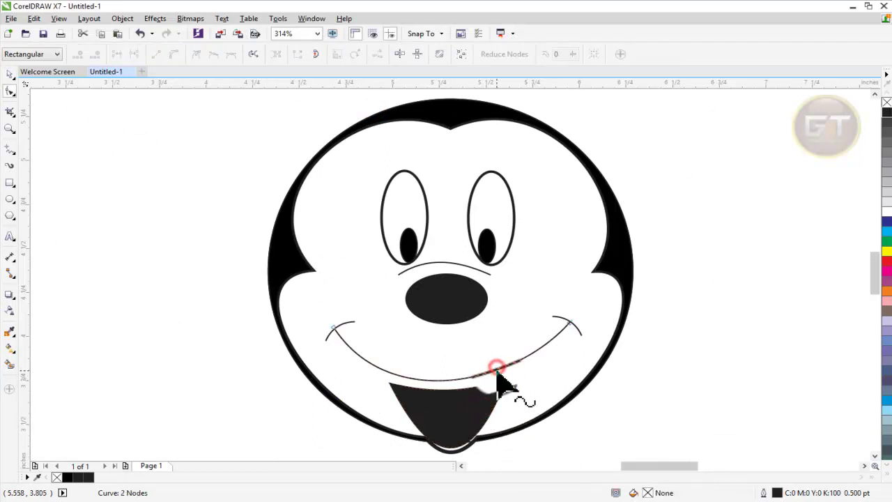
{"action": "left_click", "coordinate": [570, 323]}
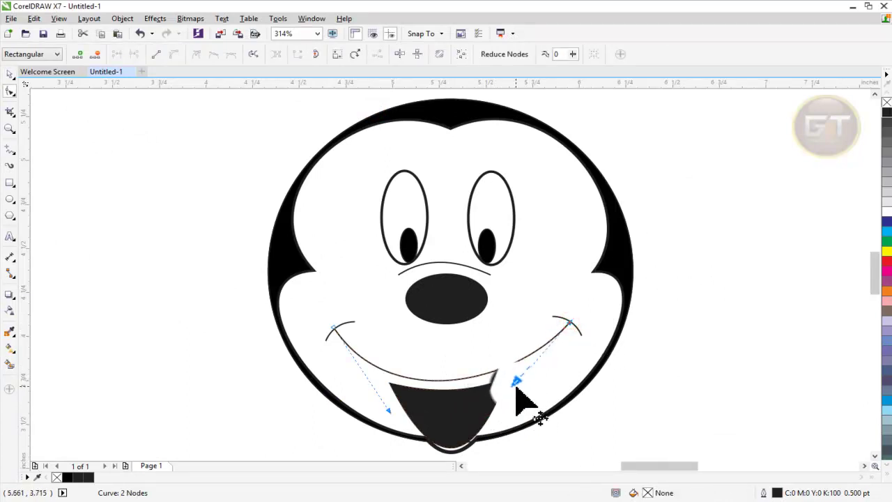
{"action": "left_click_drag", "start_coordinate": [516, 384], "coordinate": [523, 403]}
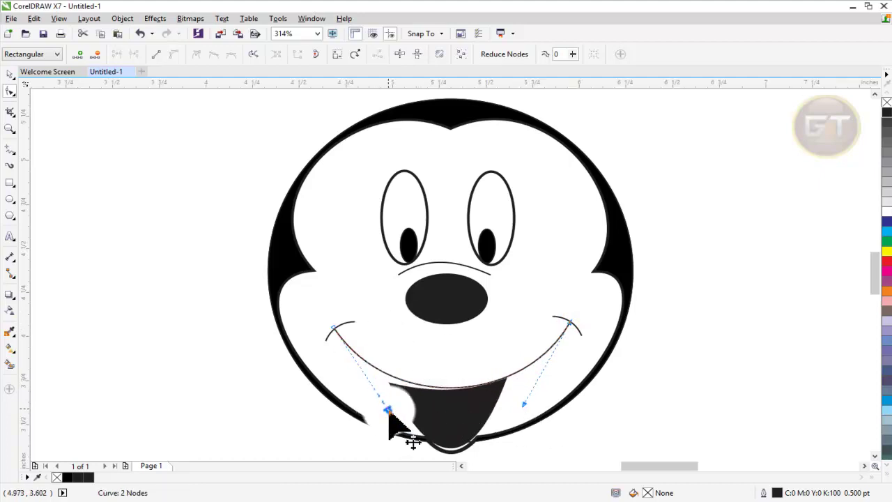
{"action": "left_click_drag", "start_coordinate": [389, 414], "coordinate": [364, 420]}
{"action": "left_click_drag", "start_coordinate": [525, 405], "coordinate": [529, 409]}
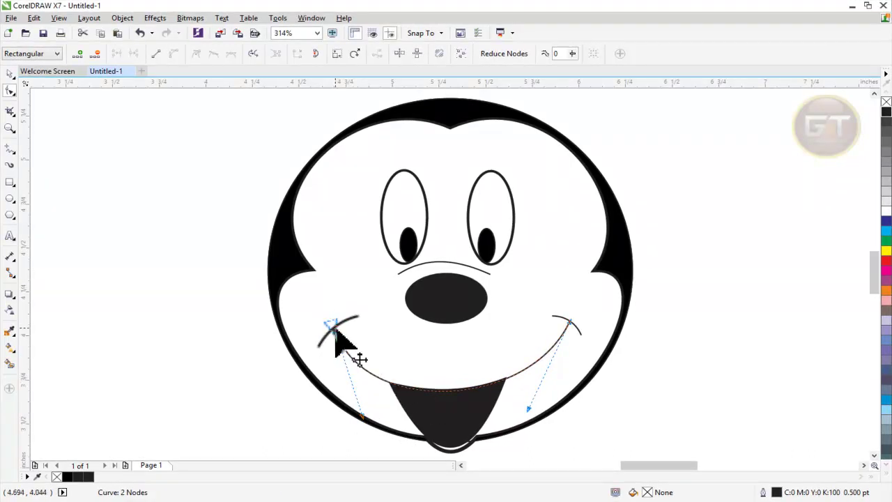
{"action": "left_click_drag", "start_coordinate": [335, 332], "coordinate": [378, 417]}
{"action": "left_click_drag", "start_coordinate": [446, 410], "coordinate": [398, 401]}
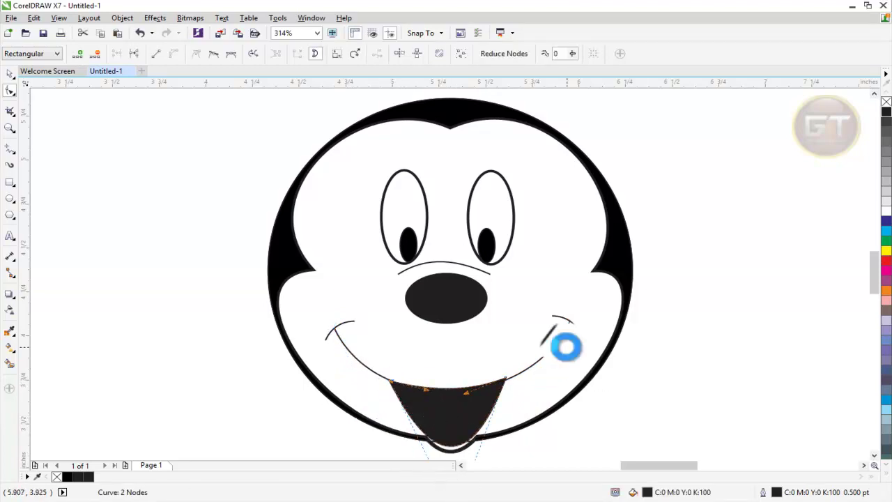
Fine-tune the right curve handle of the smile so it follows the open mouth's top edge, and deselect the smile
{"action": "scroll", "coordinate": [567, 347], "scroll_direction": "down", "scroll_amount": 1}
{"action": "scroll", "coordinate": [567, 347], "scroll_direction": "up", "scroll_amount": 1}
{"action": "left_click_drag", "start_coordinate": [465, 464], "coordinate": [465, 462]}
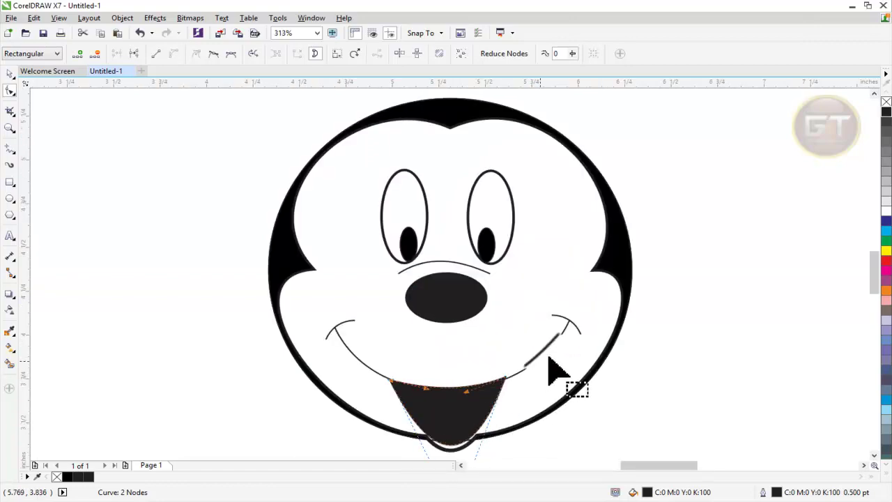
{"action": "left_click", "coordinate": [568, 325]}
{"action": "left_click", "coordinate": [569, 325]}
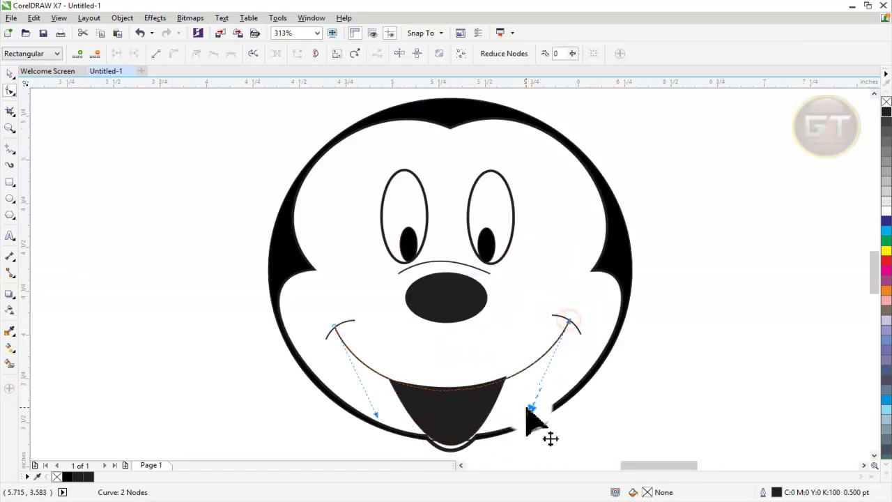
{"action": "left_click_drag", "start_coordinate": [530, 410], "coordinate": [530, 409]}
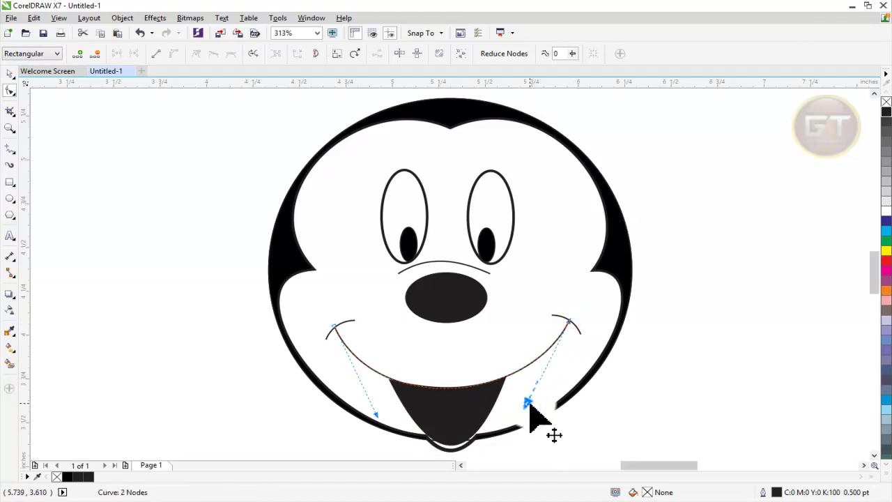
{"action": "left_click", "coordinate": [10, 74]}
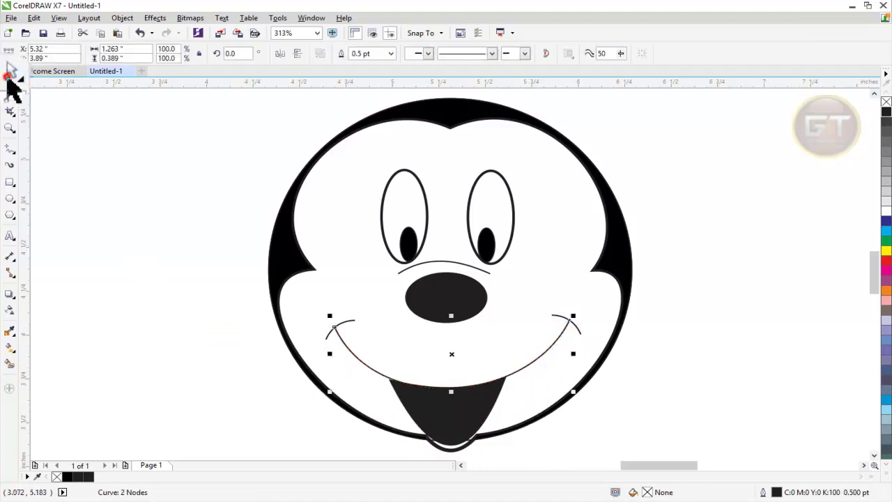
{"action": "left_click", "coordinate": [602, 428]}
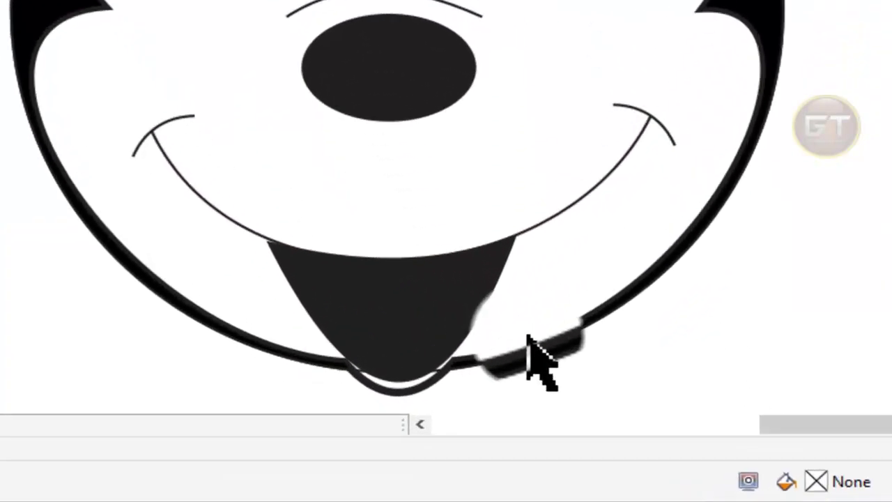
Adjust the lower curve handles on both sides of the inner face curve to even out the jaw line beside the chin
{"action": "left_click", "coordinate": [529, 334]}
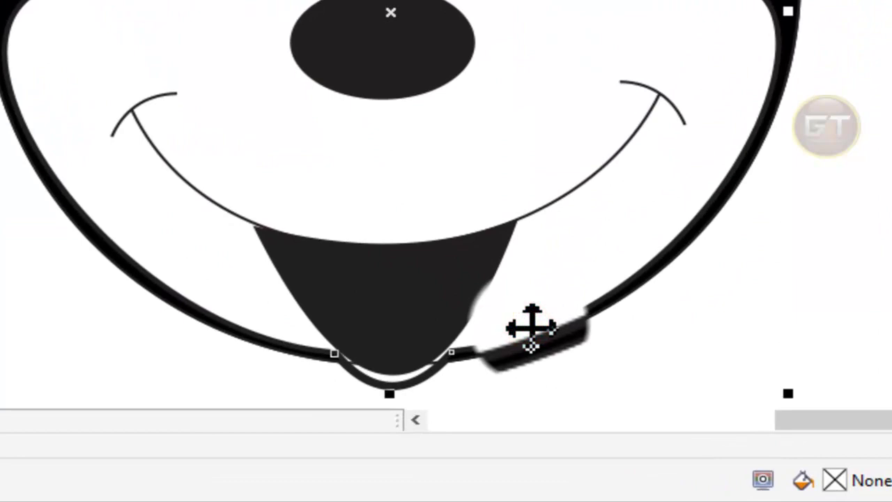
{"action": "key", "text": "F10"}
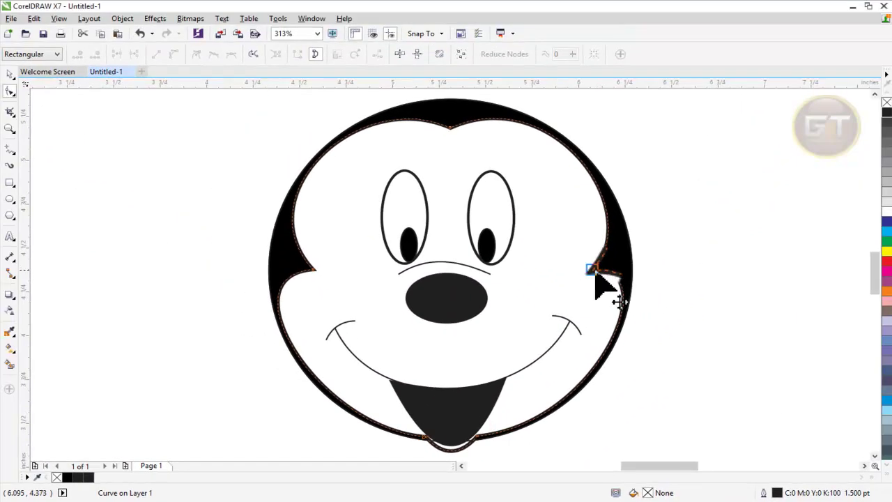
{"action": "left_click", "coordinate": [593, 271]}
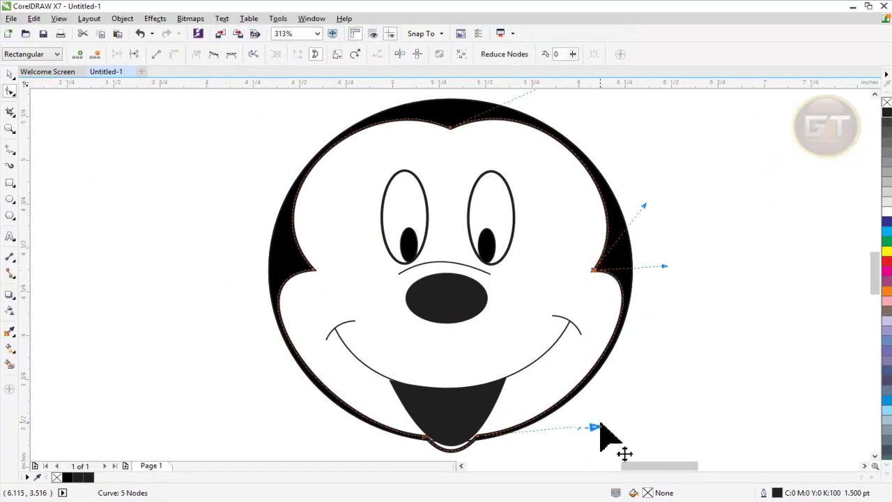
{"action": "left_click_drag", "start_coordinate": [597, 425], "coordinate": [601, 428]}
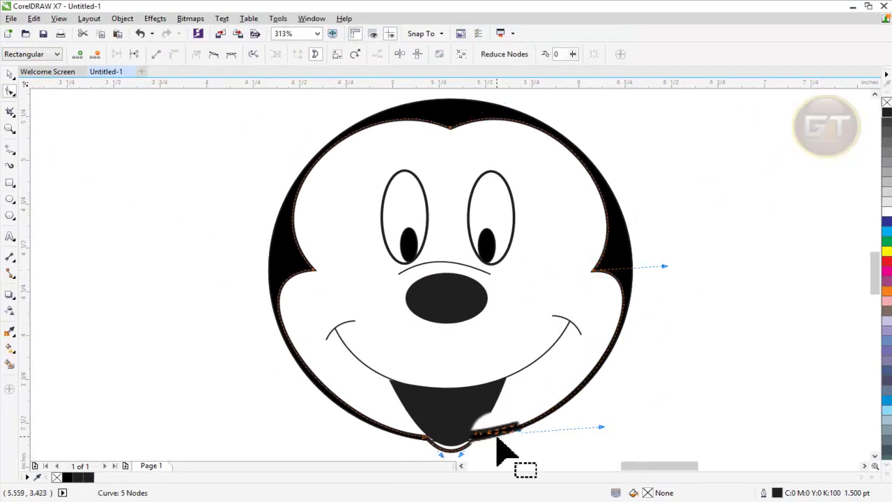
{"action": "left_click", "coordinate": [424, 438]}
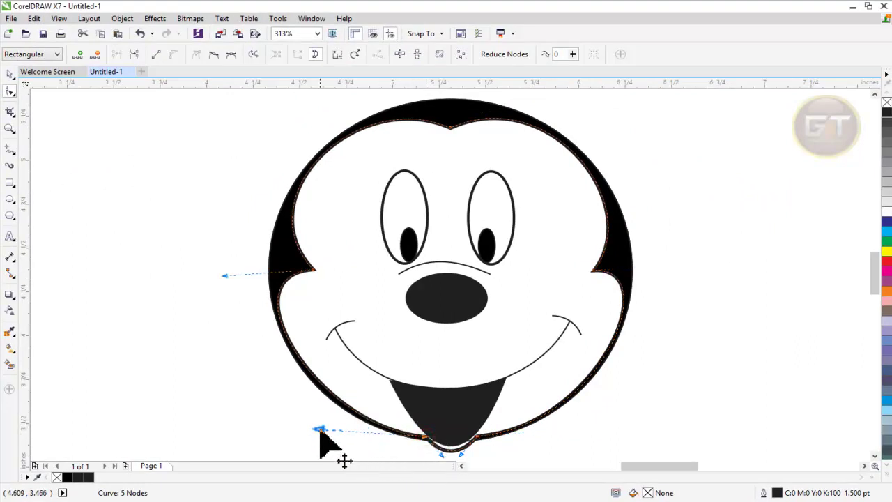
{"action": "left_click_drag", "start_coordinate": [319, 430], "coordinate": [309, 431]}
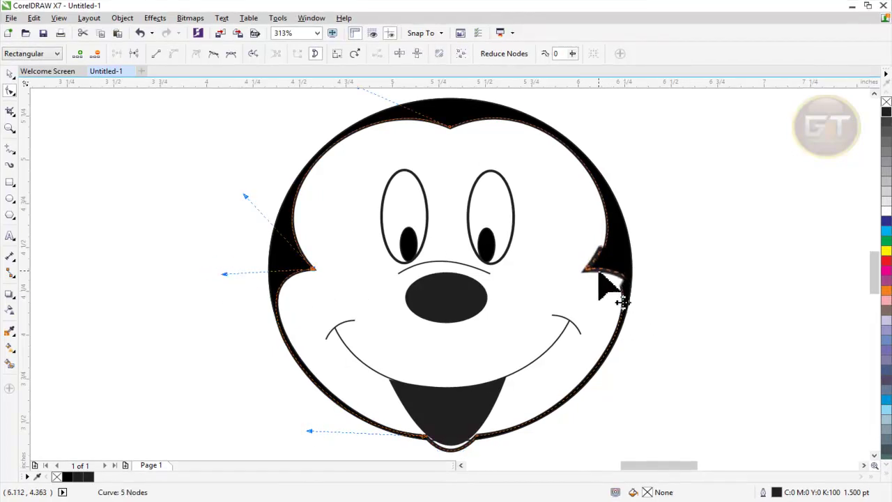
Refine the inner face curve's handles at the right cheek corner and on the left side, and deselect it
{"action": "left_click_drag", "start_coordinate": [666, 266], "coordinate": [666, 269]}
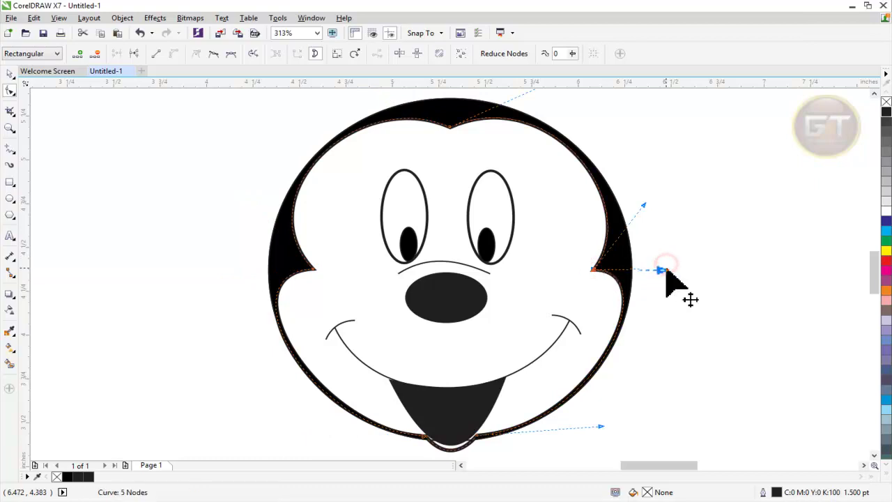
{"action": "left_click_drag", "start_coordinate": [651, 200], "coordinate": [646, 203]}
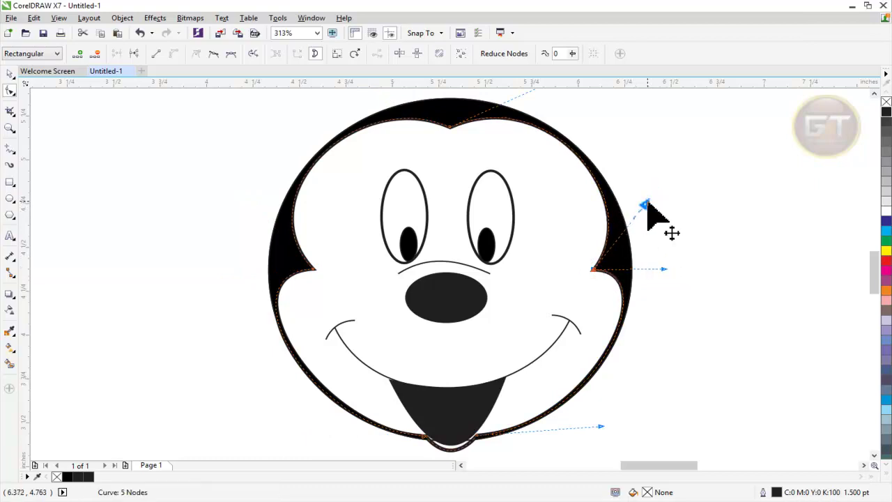
{"action": "left_click", "coordinate": [449, 126]}
{"action": "left_click_drag", "start_coordinate": [269, 230], "coordinate": [270, 225]}
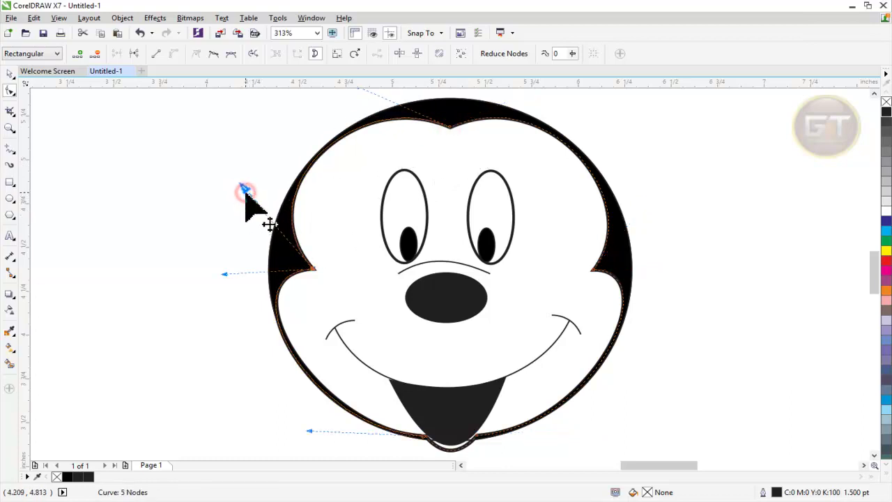
{"action": "left_click", "coordinate": [762, 290]}
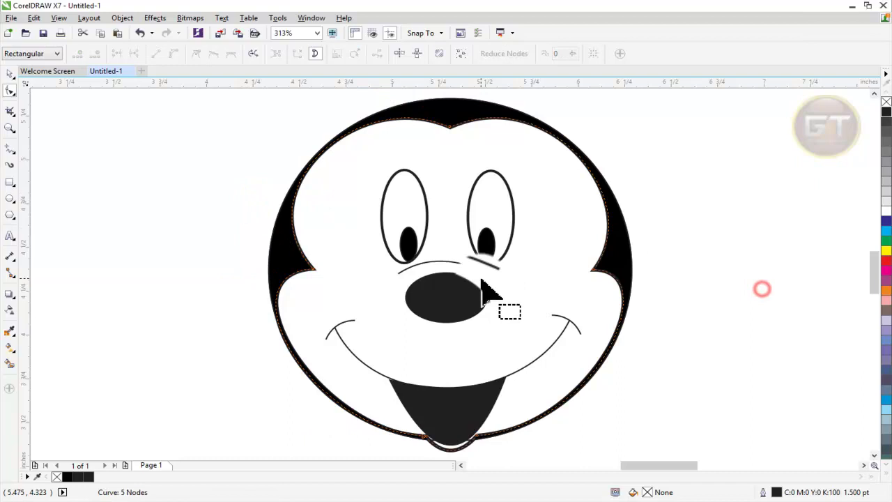
{"action": "left_click", "coordinate": [10, 74]}
{"action": "left_click", "coordinate": [118, 299]}
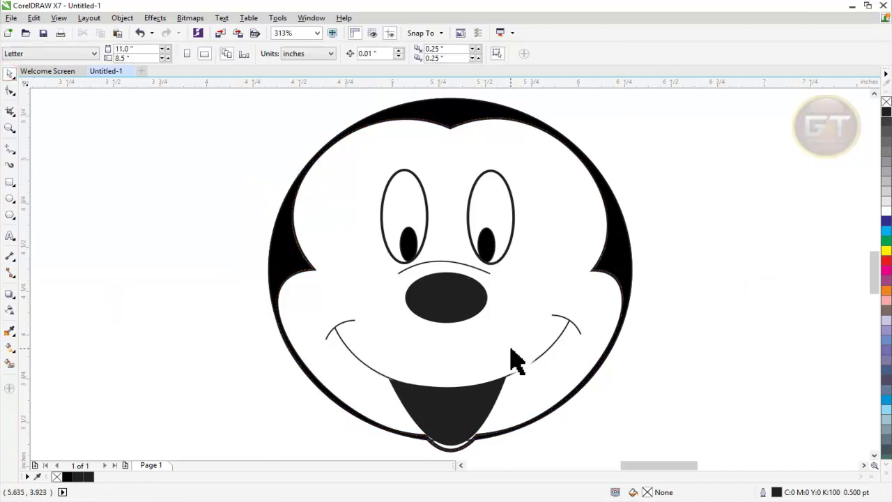
Widen the black mouth by moving its two upper corner nodes outward onto the smile, and adjust its top edge to match
{"action": "left_click", "coordinate": [466, 311]}
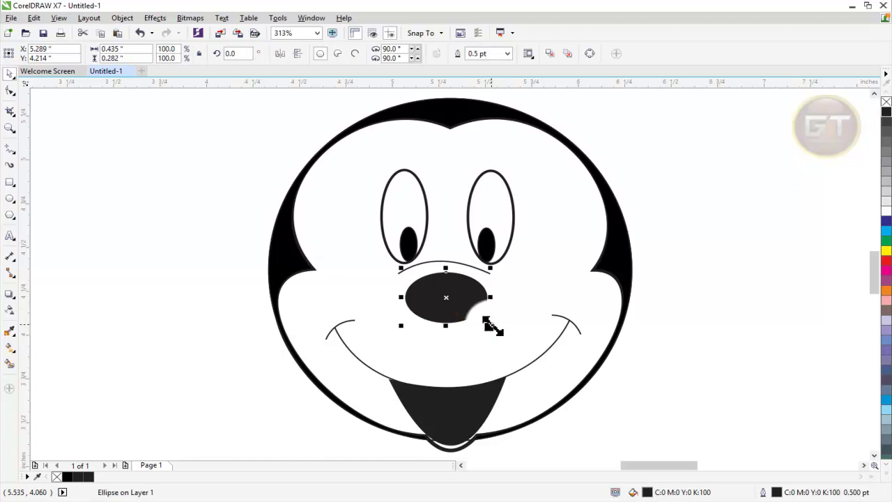
{"action": "left_click", "coordinate": [447, 403]}
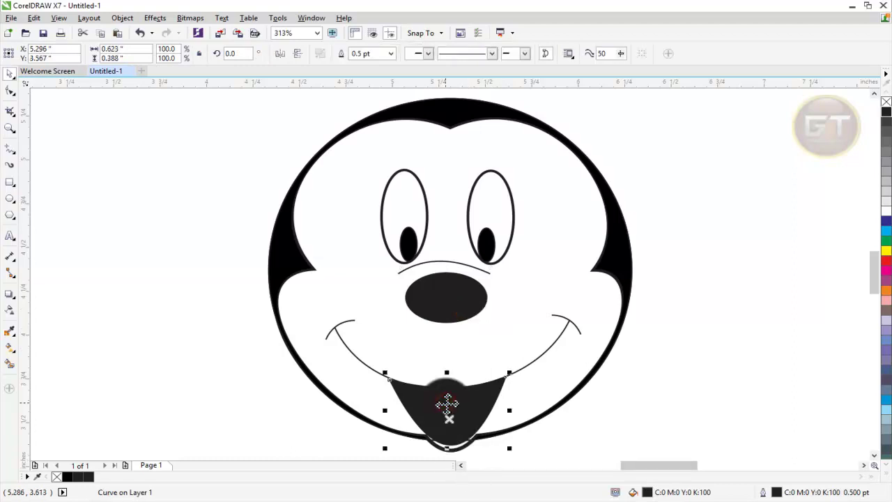
{"action": "double_click", "coordinate": [458, 422]}
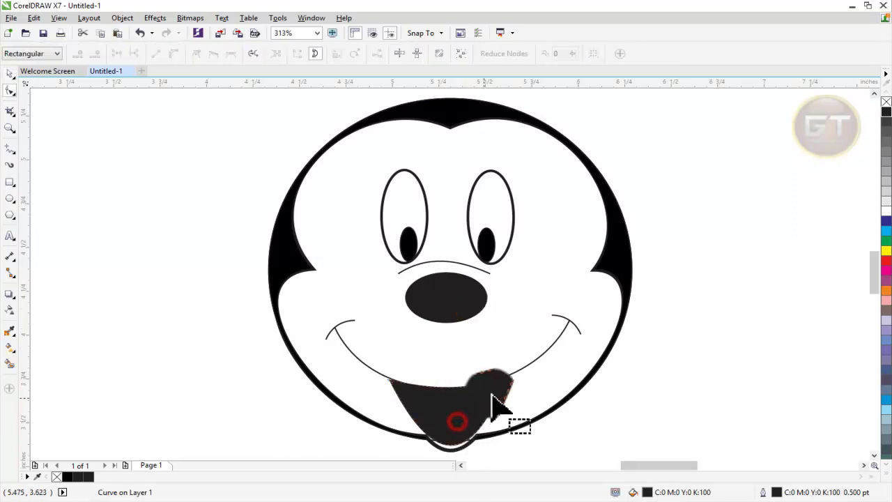
{"action": "left_click", "coordinate": [506, 378]}
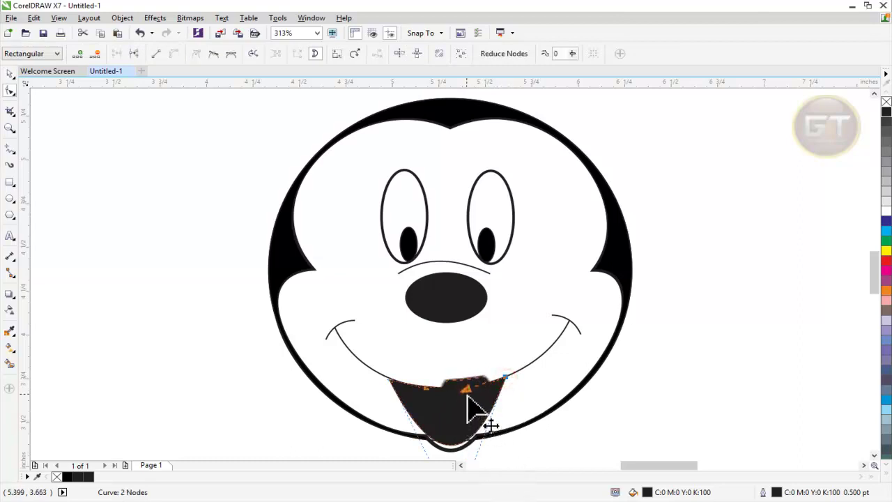
{"action": "left_click_drag", "start_coordinate": [466, 392], "coordinate": [509, 379]}
{"action": "left_click", "coordinate": [391, 381]}
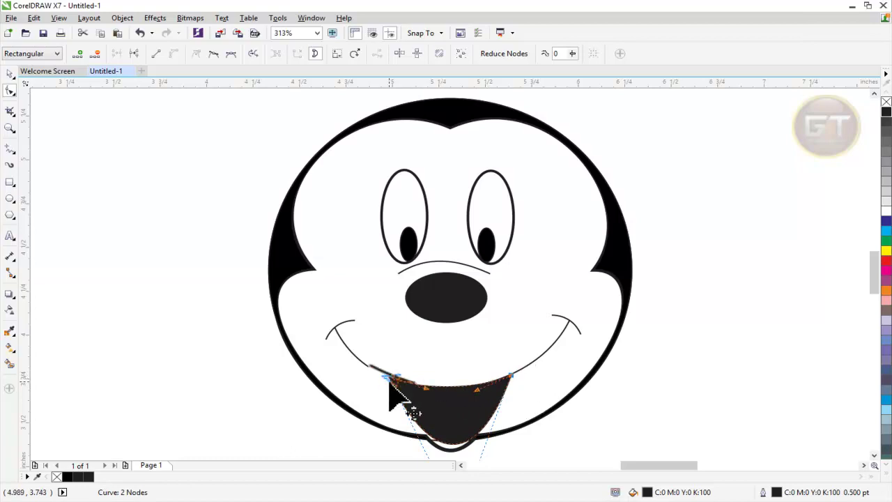
{"action": "left_click_drag", "start_coordinate": [390, 382], "coordinate": [423, 401]}
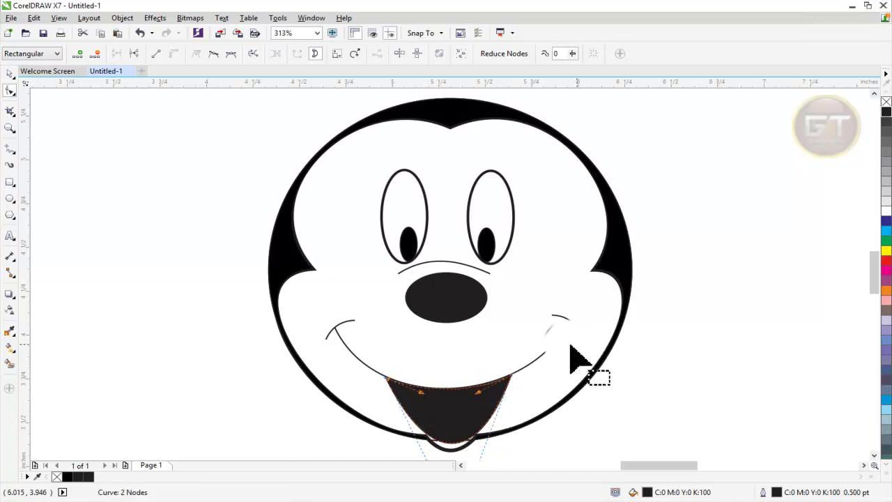
Extend both ends of the smile slightly outward and adjust its left curve handle to follow the mouth's top edge
{"action": "left_click", "coordinate": [518, 371]}
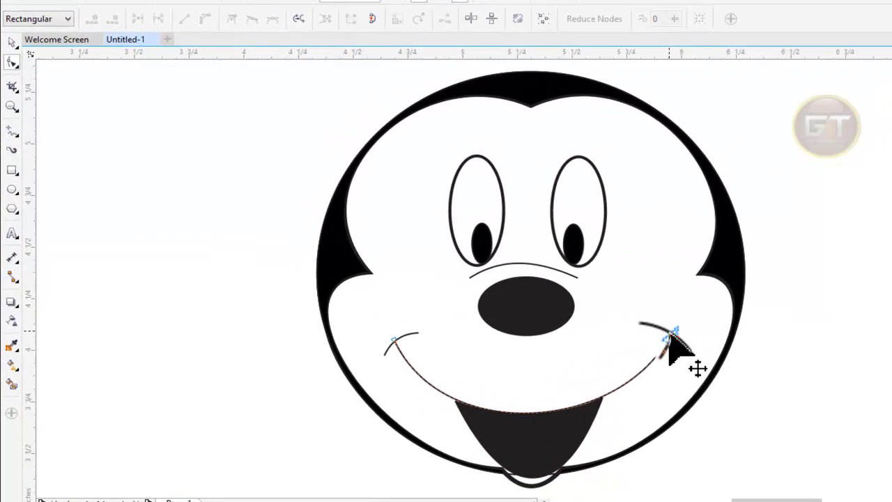
{"action": "left_click", "coordinate": [408, 342]}
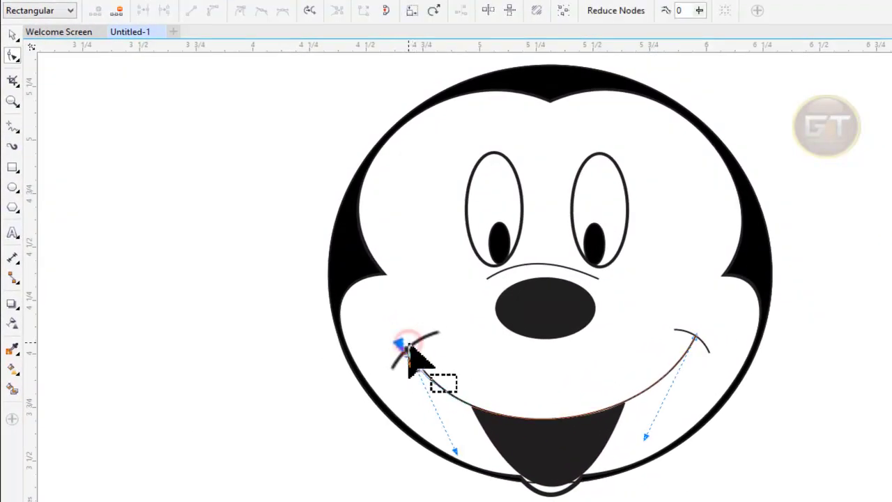
{"action": "left_click_drag", "start_coordinate": [456, 453], "coordinate": [465, 452]}
{"action": "left_click", "coordinate": [401, 342]}
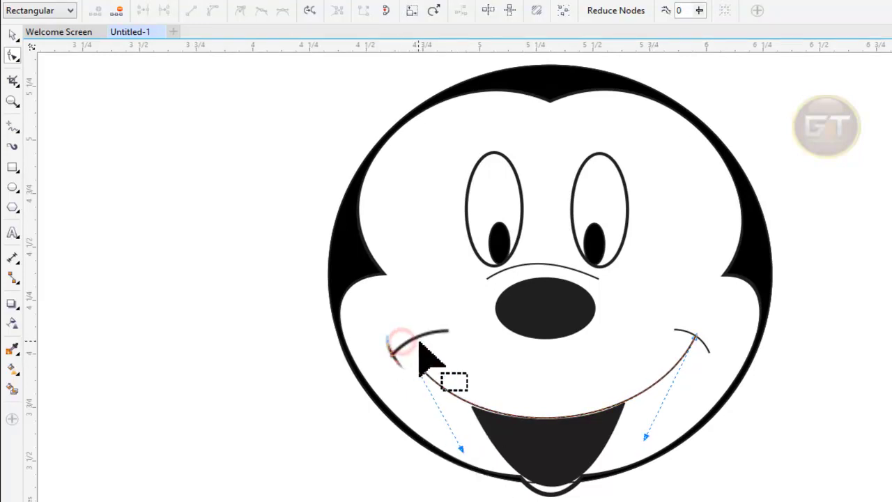
{"action": "mouse_move", "coordinate": [695, 338]}
{"action": "left_mouse_down"}
{"action": "mouse_move", "coordinate": [705, 344]}
{"action": "mouse_move", "coordinate": [706, 337]}
{"action": "left_mouse_up"}
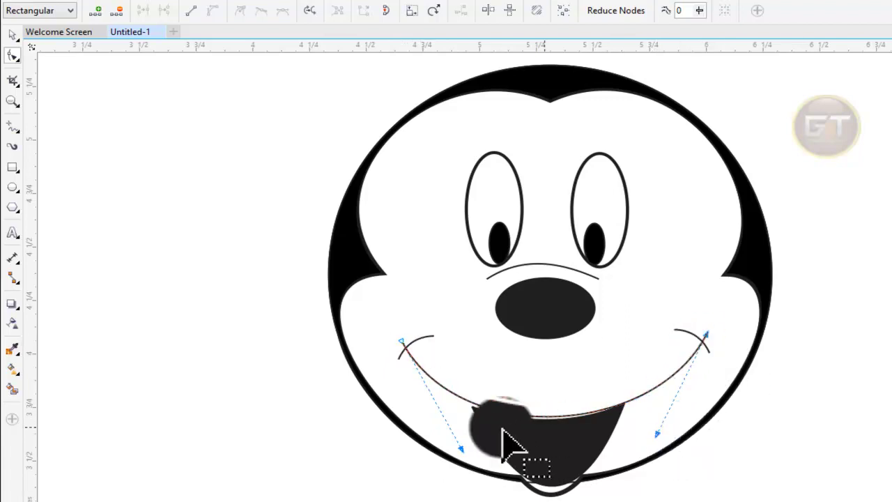
{"action": "left_click_drag", "start_coordinate": [462, 450], "coordinate": [458, 460]}
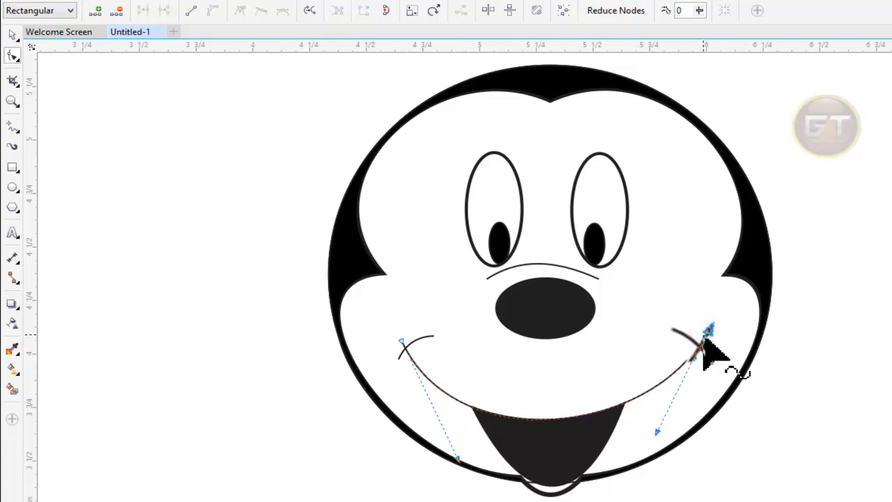
{"action": "left_click", "coordinate": [822, 309]}
{"action": "left_click", "coordinate": [14, 35]}
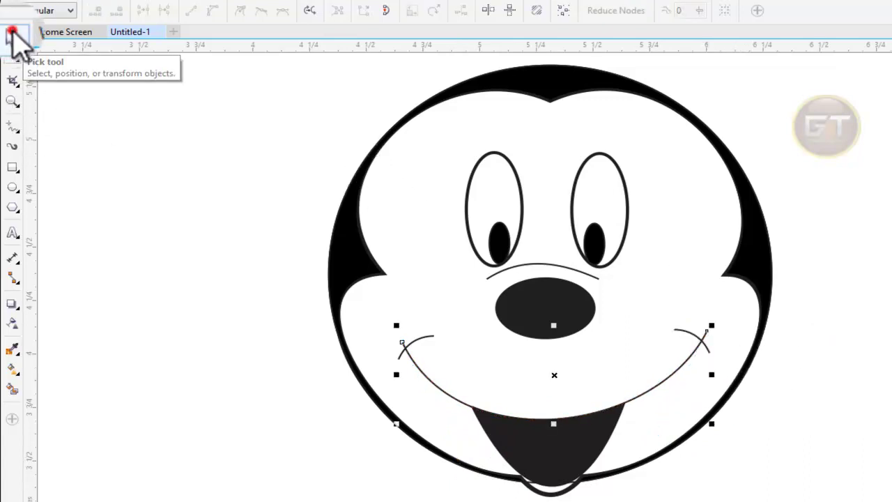
Move the left and right cheek arcs outward so each sits on its end of the smile
{"action": "left_click", "coordinate": [401, 357]}
{"action": "left_click", "coordinate": [402, 358]}
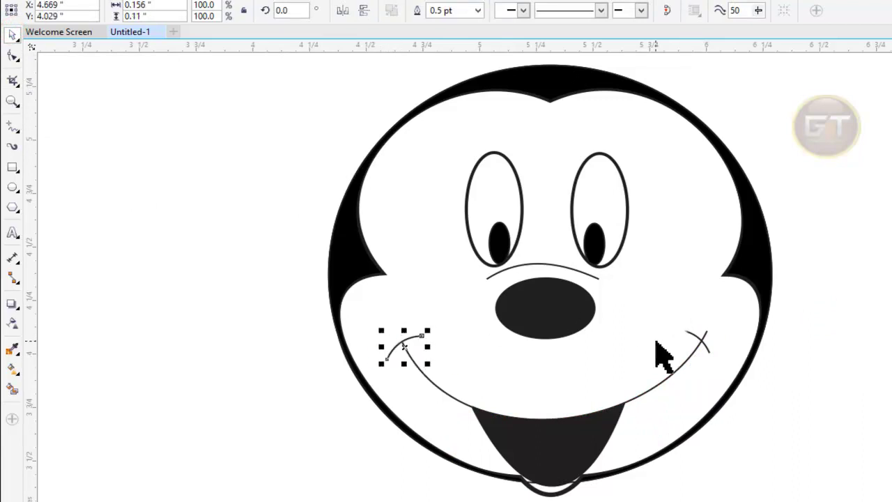
{"action": "left_click_drag", "start_coordinate": [696, 341], "coordinate": [699, 339]}
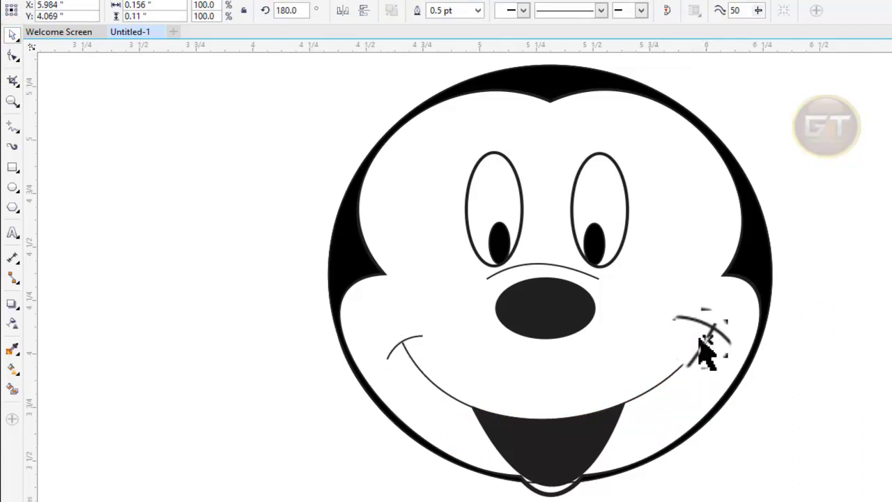
{"action": "left_click", "coordinate": [844, 374]}
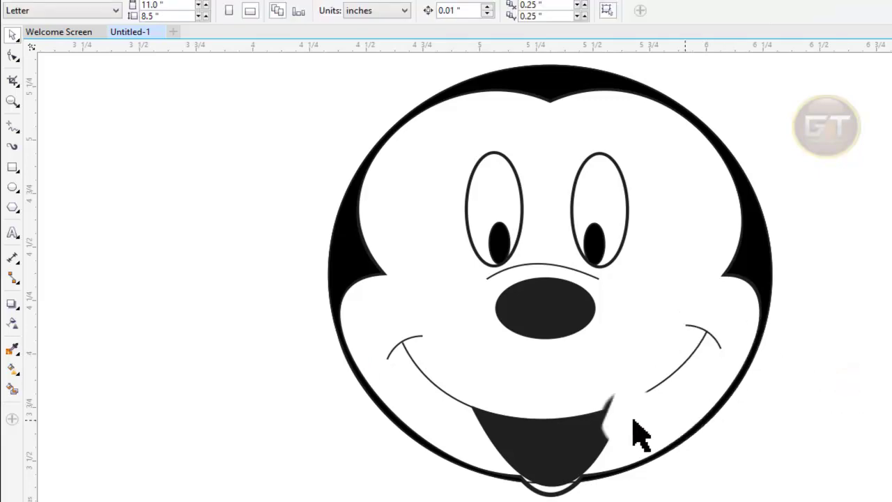
Set the outline width of the arc above the nose to 1.5 pt
{"action": "left_click", "coordinate": [554, 261]}
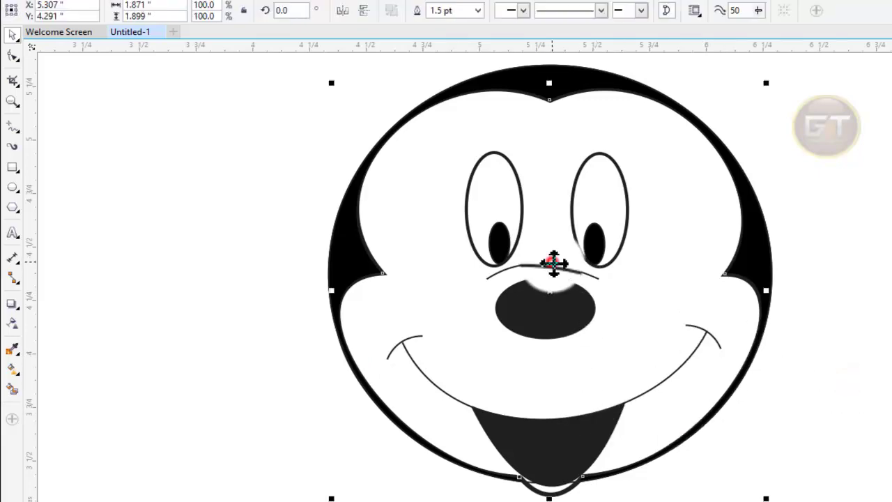
{"action": "left_click", "coordinate": [553, 263]}
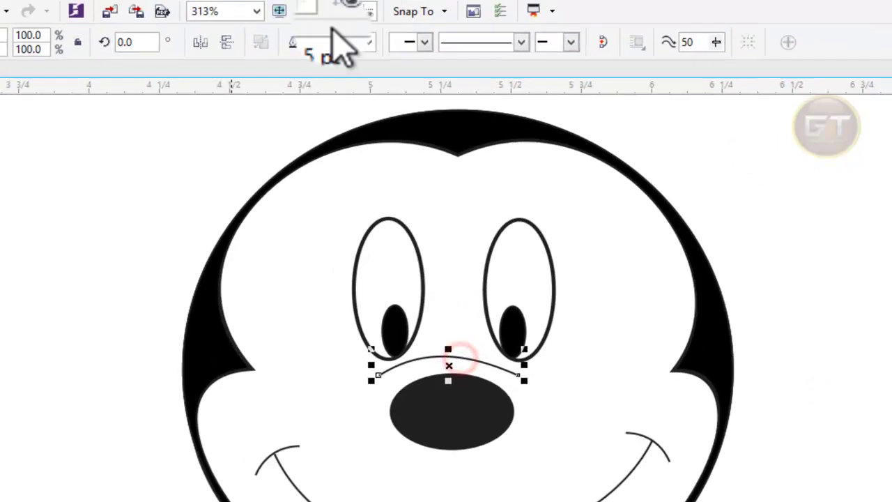
{"action": "left_click", "coordinate": [477, 11]}
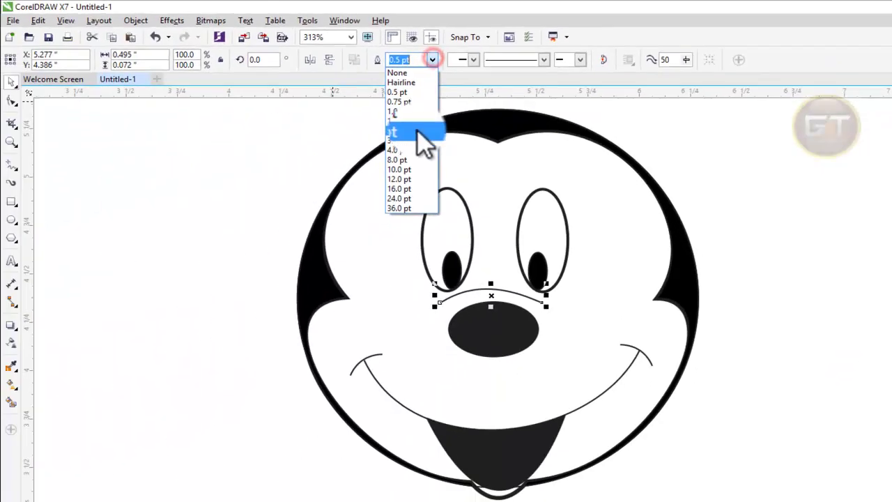
{"action": "left_click", "coordinate": [417, 131]}
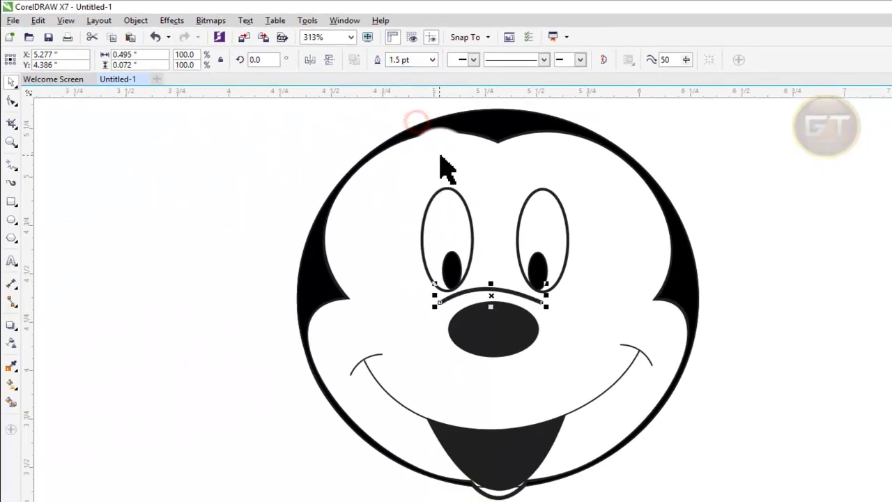
Set the outline width of the arc above the nose to 1.0 pt
{"action": "left_click", "coordinate": [435, 62]}
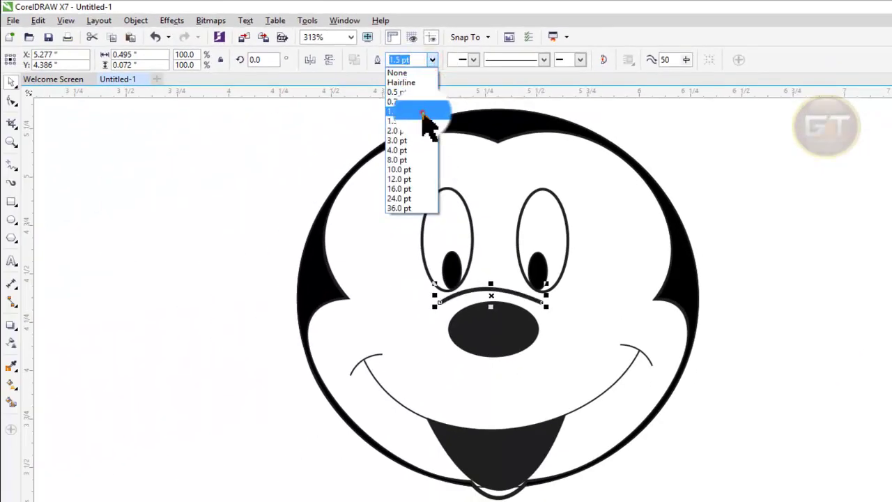
{"action": "left_click", "coordinate": [426, 116]}
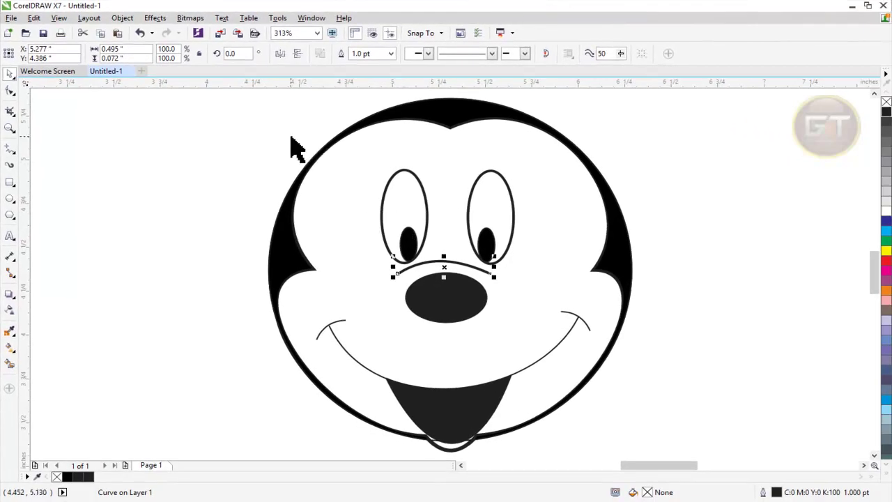
Stretch both eyes and their pupils together slightly downward to the arc above the nose
{"action": "left_click_drag", "start_coordinate": [292, 137], "coordinate": [581, 267]}
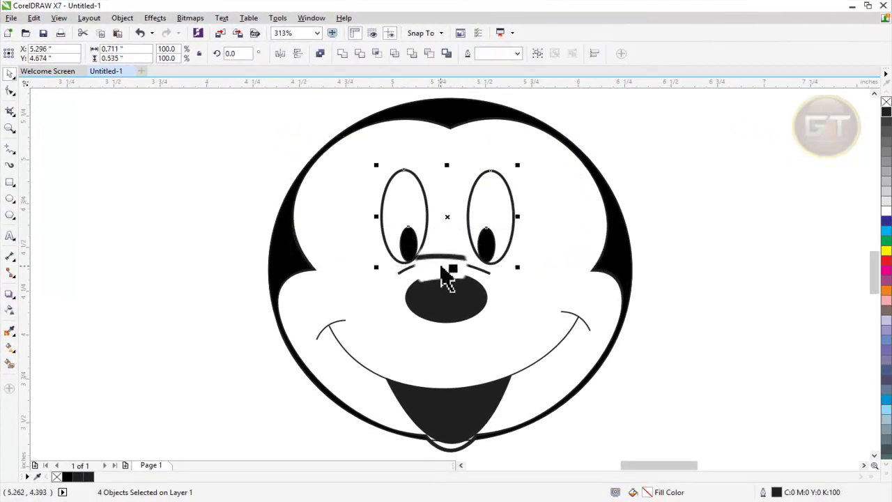
{"action": "left_click_drag", "start_coordinate": [447, 267], "coordinate": [467, 274]}
{"action": "left_click", "coordinate": [738, 242]}
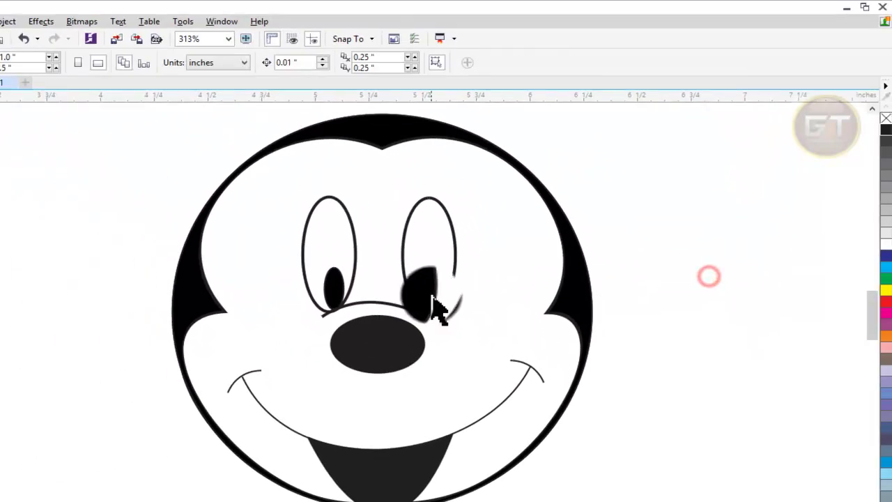
Extend the right end of the arc above the nose outward and reshape its right curve, making the arc about 0.555 inches wide
{"action": "left_click", "coordinate": [400, 308]}
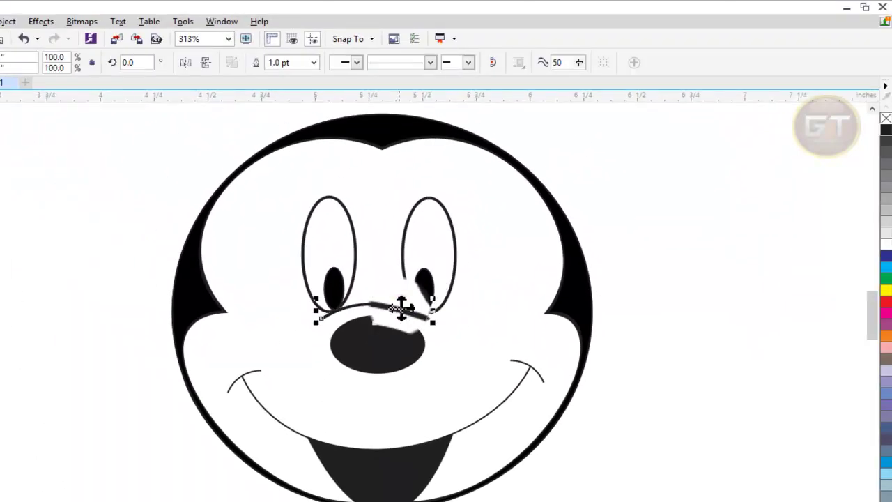
{"action": "double_click", "coordinate": [400, 308]}
{"action": "left_click", "coordinate": [427, 318]}
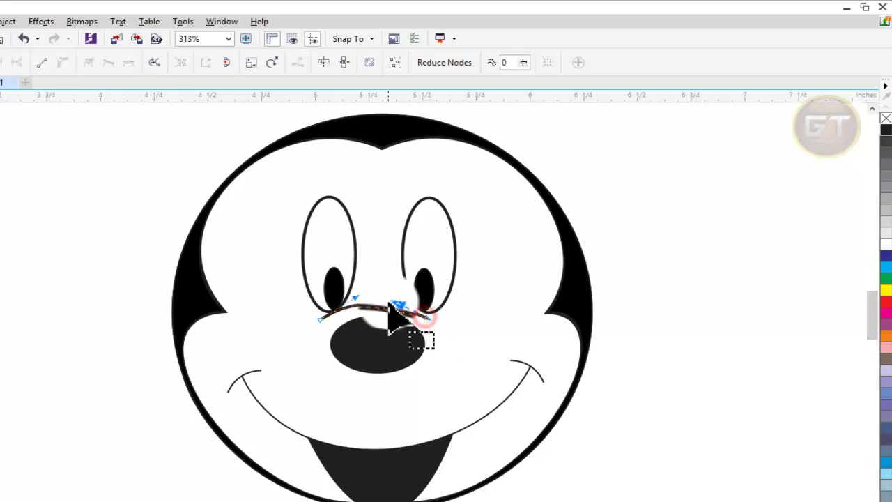
{"action": "left_click_drag", "start_coordinate": [394, 305], "coordinate": [401, 300]}
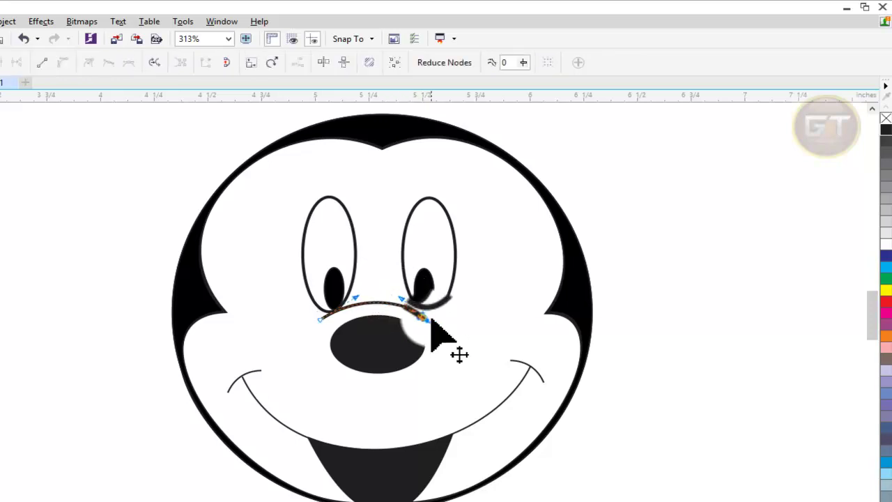
{"action": "left_click", "coordinate": [426, 317]}
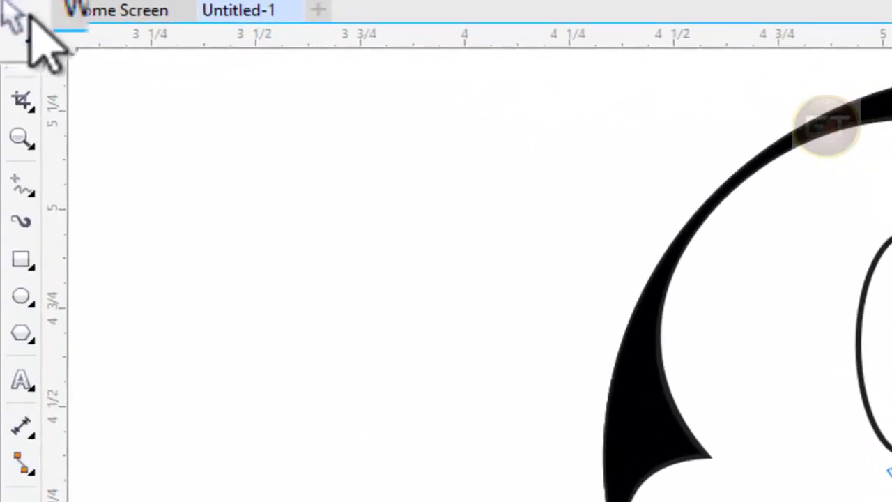
{"action": "left_click", "coordinate": [17, 17]}
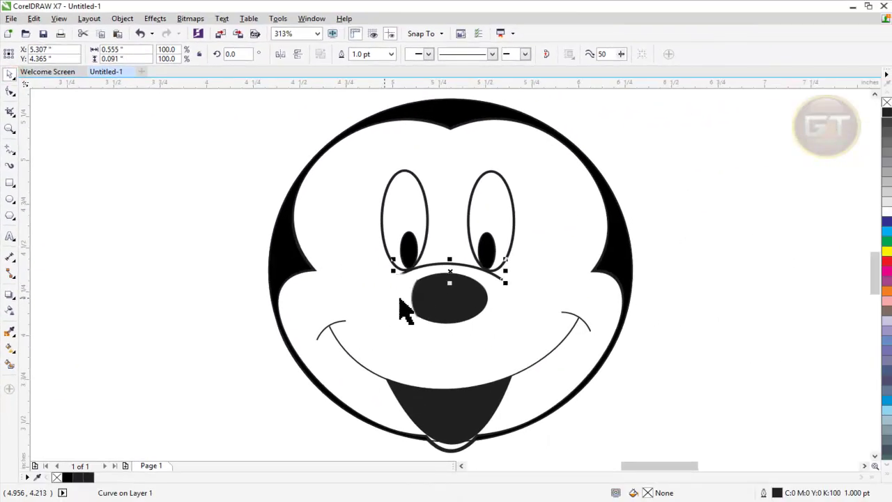
Enlarge the black nose ellipse to about 0.46 by 0.298 inches and centre it beneath the arc
{"action": "left_click", "coordinate": [813, 453]}
{"action": "left_click_drag", "start_coordinate": [401, 269], "coordinate": [395, 265]}
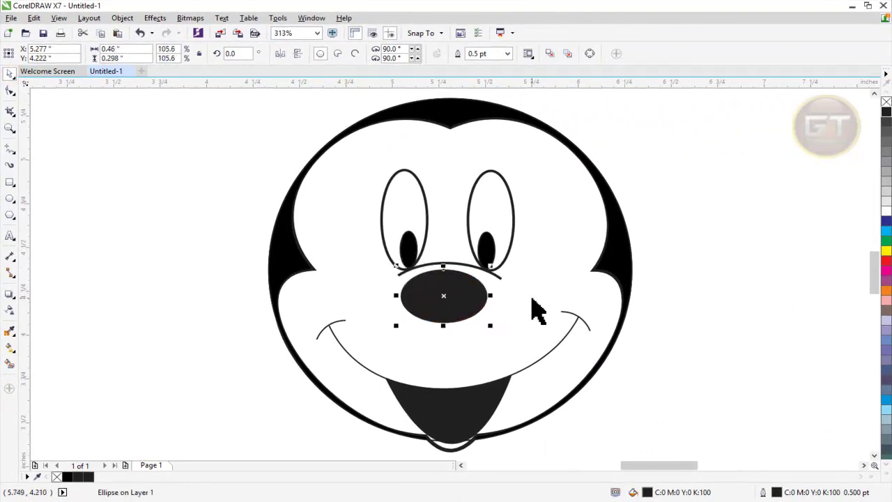
{"action": "left_click", "coordinate": [703, 367]}
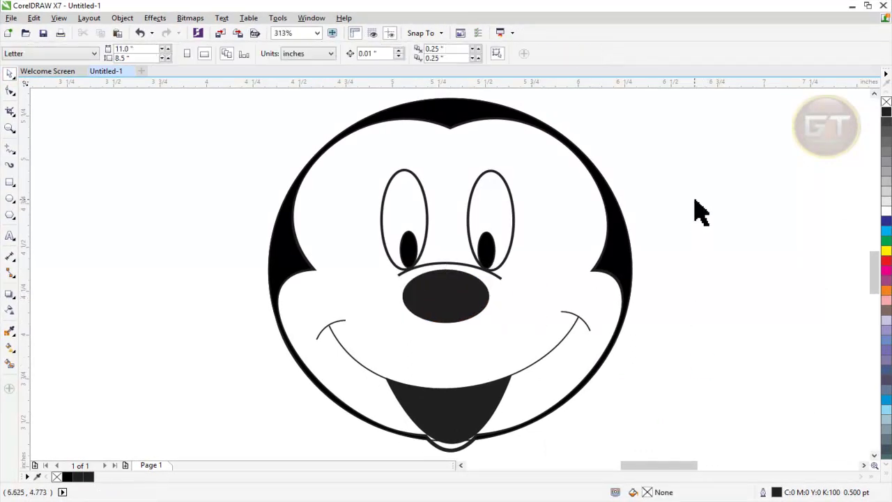
Set the outline width of the inner face curve to 1.0 pt
{"action": "scroll", "coordinate": [695, 200], "scroll_direction": "down", "scroll_amount": 2}
{"action": "scroll", "coordinate": [695, 200], "scroll_direction": "up", "scroll_amount": 2}
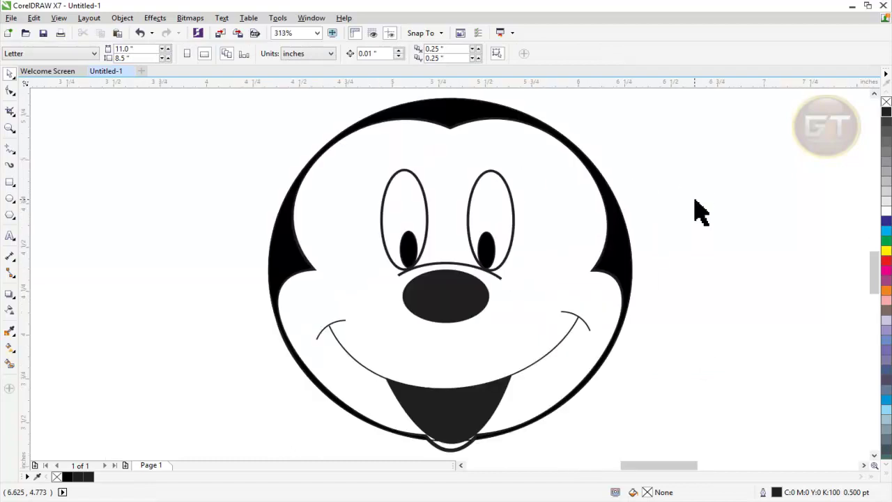
{"action": "left_click", "coordinate": [452, 438]}
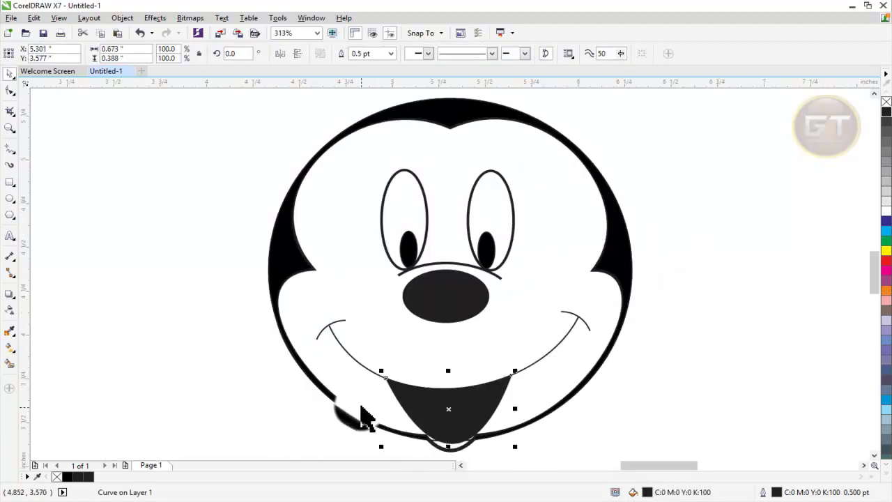
{"action": "left_click", "coordinate": [359, 412]}
{"action": "left_click", "coordinate": [392, 54]}
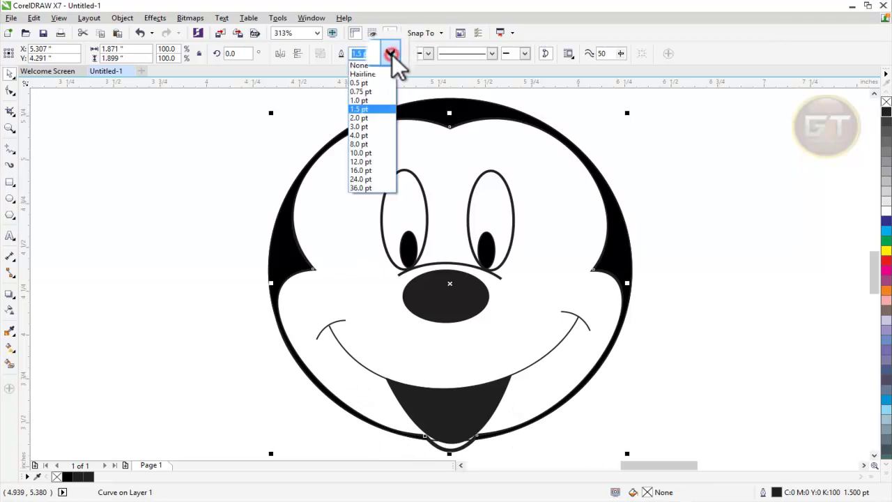
{"action": "left_click", "coordinate": [370, 104]}
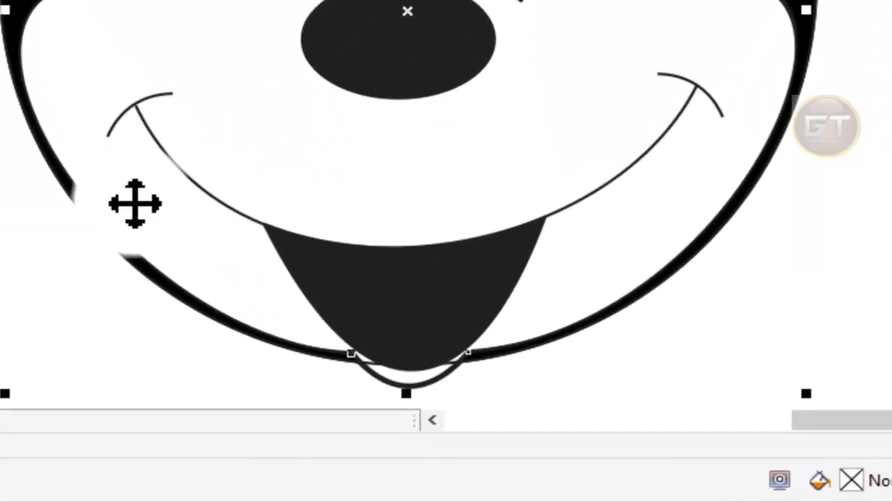
Adjust the lower left and lower right curve handles of the inner face outline to even out the black rim beside the chin
{"action": "key", "text": "F10"}
{"action": "left_click", "coordinate": [265, 204]}
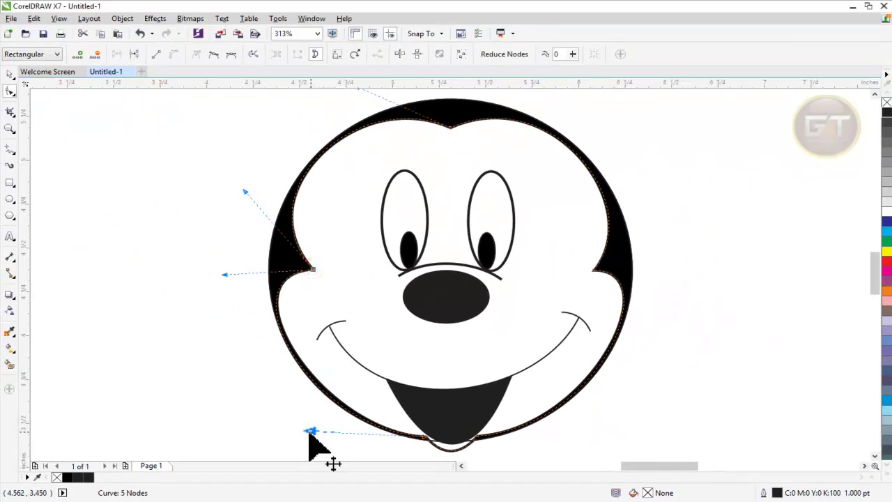
{"action": "left_click", "coordinate": [309, 433]}
{"action": "left_click_drag", "start_coordinate": [309, 433], "coordinate": [312, 427]}
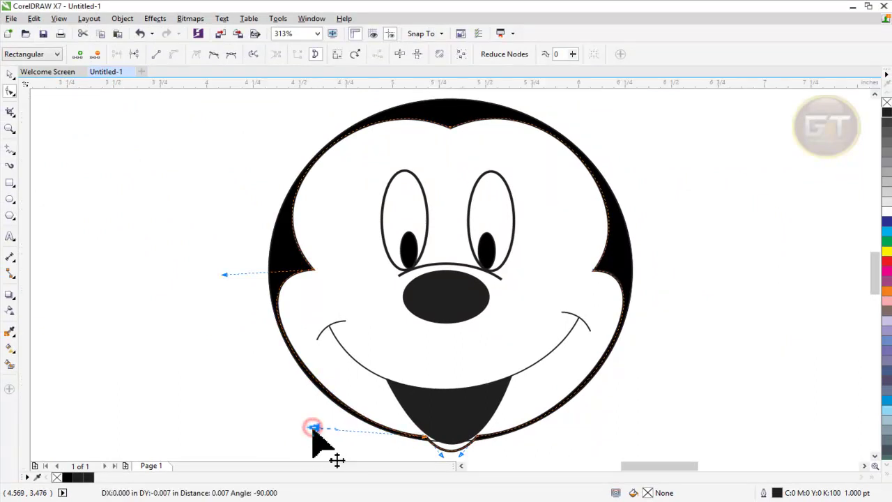
{"action": "left_click", "coordinate": [593, 269]}
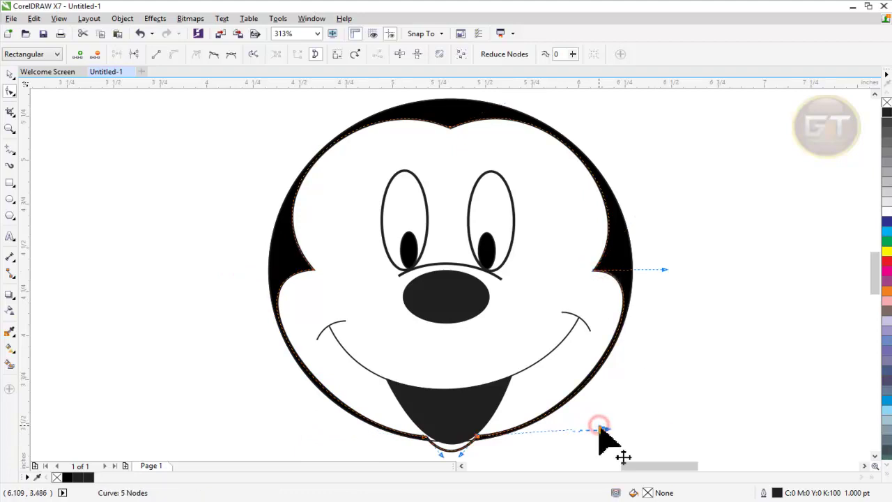
{"action": "left_click", "coordinate": [689, 273]}
{"action": "left_click", "coordinate": [9, 73]}
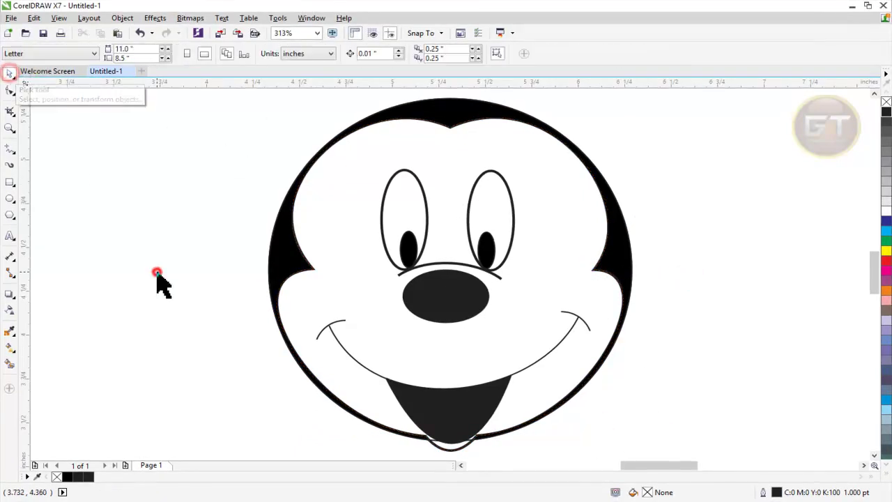
{"action": "left_click", "coordinate": [157, 273]}
Draw an ellipse about 0.269 by 0.188 inches in the lower part of the black mouth and fill it white
{"action": "left_click", "coordinate": [10, 199]}
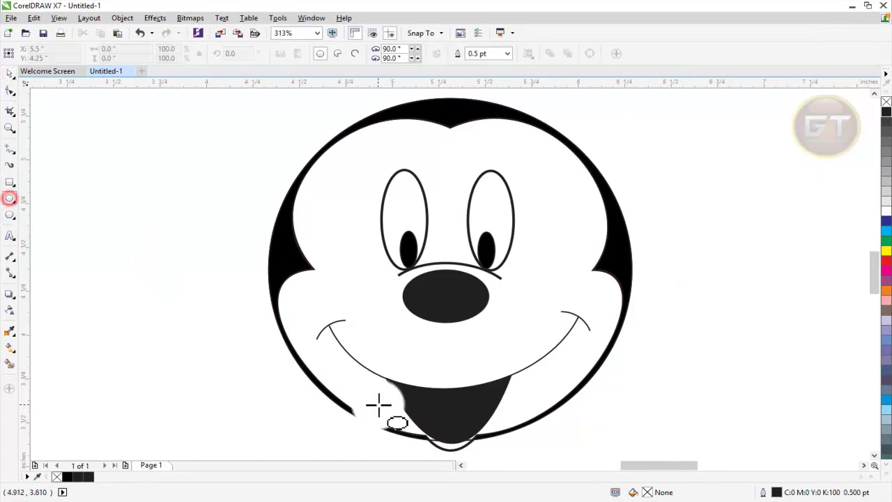
{"action": "left_click_drag", "start_coordinate": [424, 405], "coordinate": [480, 439]}
{"action": "left_click", "coordinate": [9, 73]}
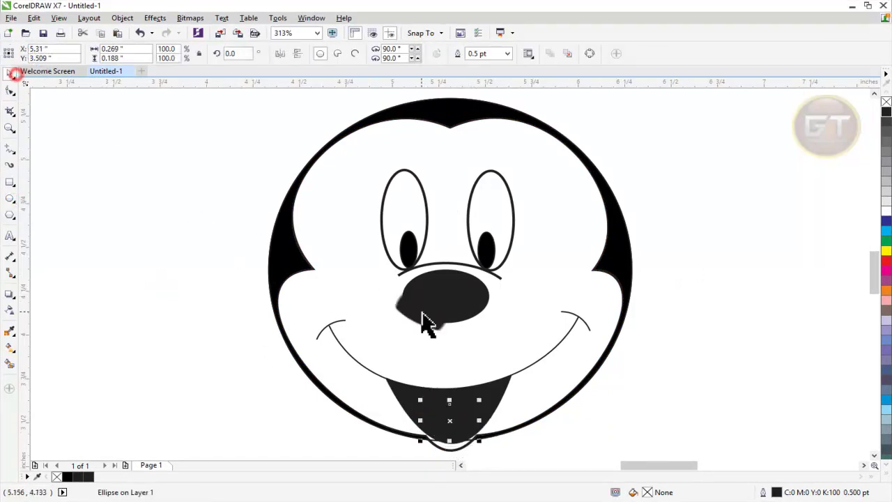
{"action": "left_click_drag", "start_coordinate": [884, 224], "coordinate": [451, 422]}
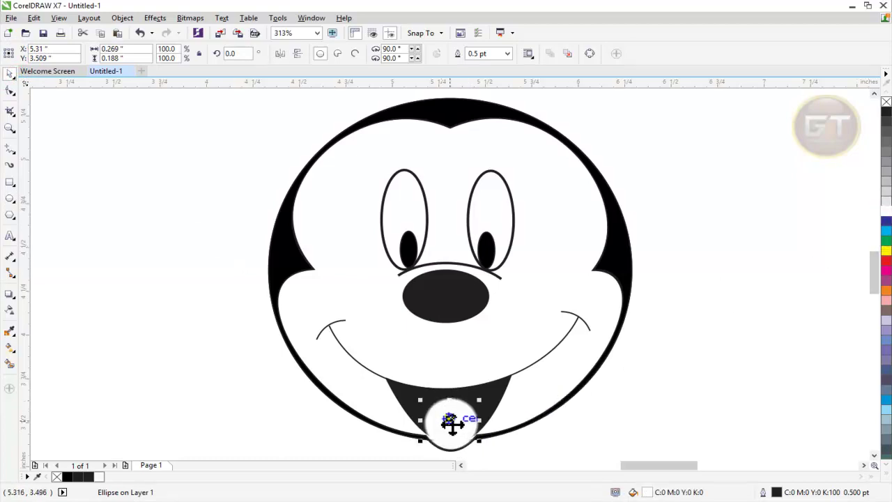
Convert the white ellipse to curves and move its nodes to form a tongue about 0.299 inches wide with a flattened top
{"action": "key", "text": "ctrl+q"}
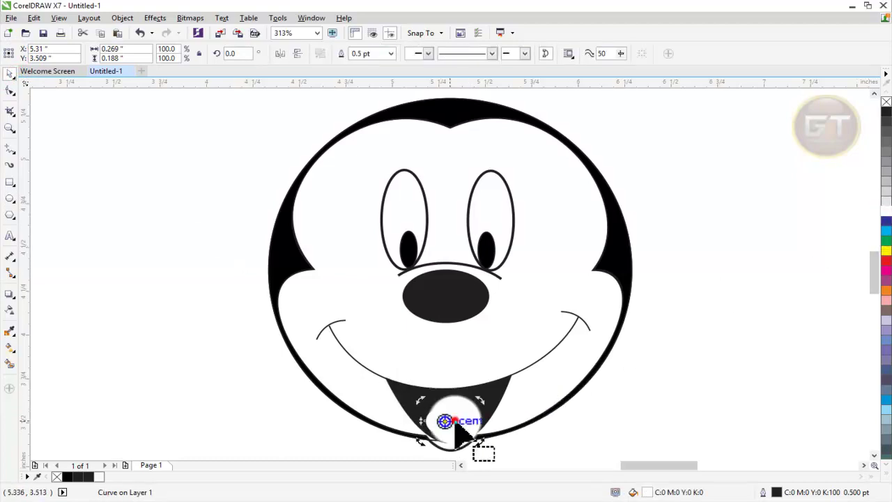
{"action": "key", "text": "F10"}
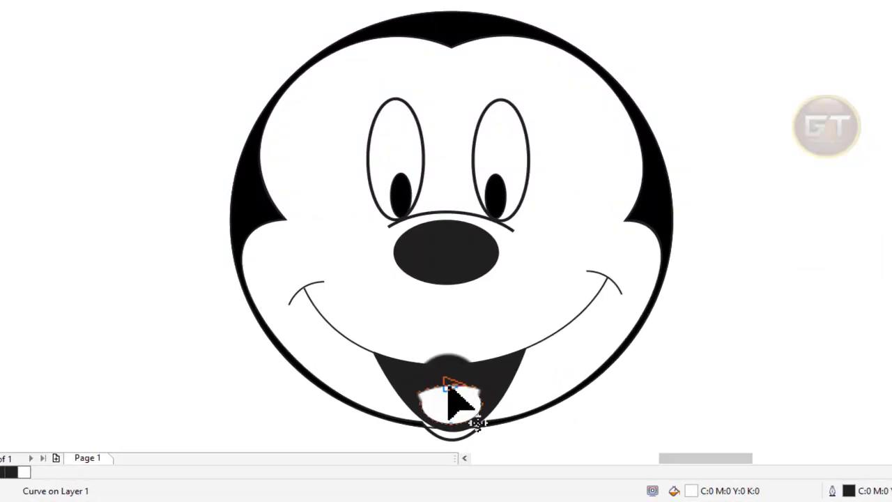
{"action": "left_click_drag", "start_coordinate": [449, 387], "coordinate": [421, 410]}
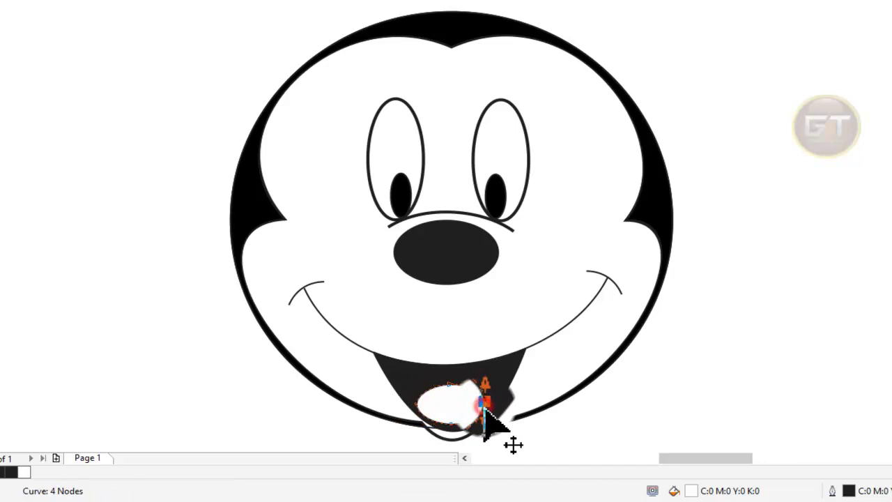
{"action": "left_click", "coordinate": [451, 424]}
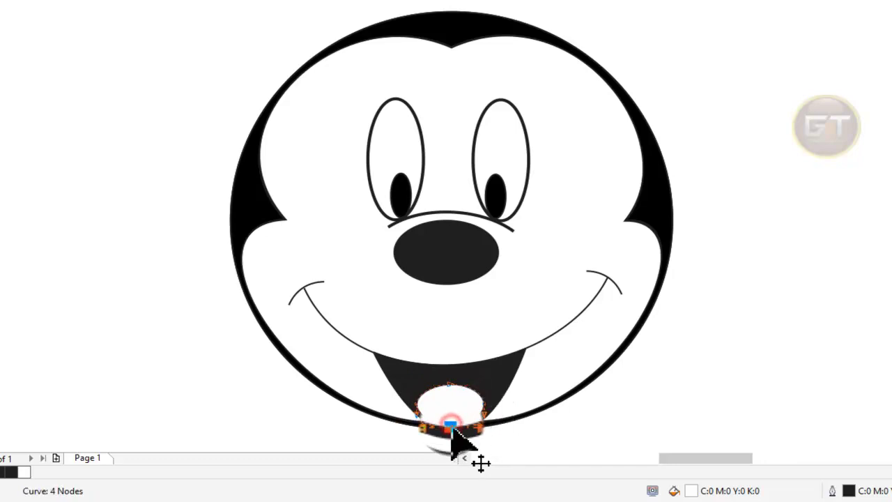
{"action": "left_click_drag", "start_coordinate": [452, 429], "coordinate": [455, 390]}
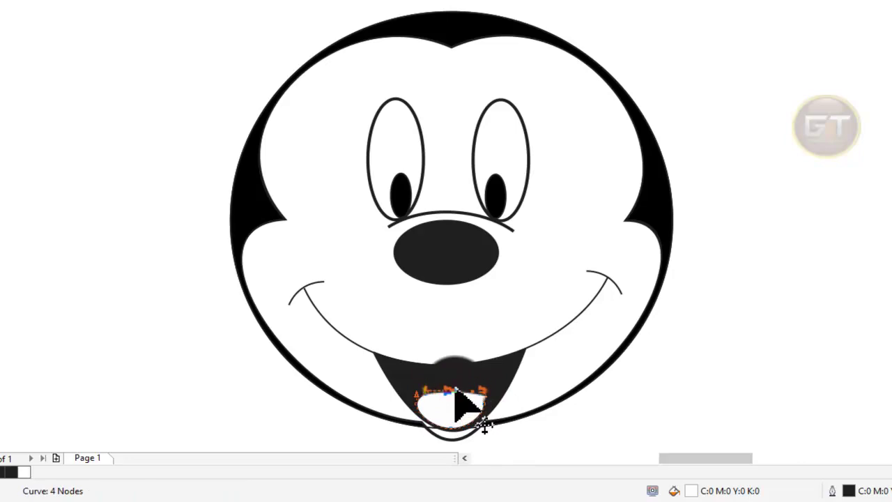
{"action": "left_click", "coordinate": [9, 73]}
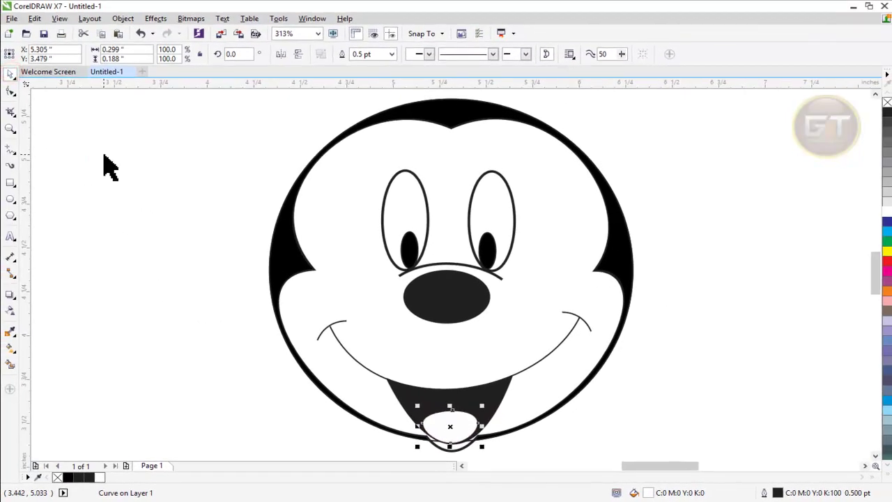
Pull the lower curve handles of the black mouth downward so its bottom edge extends slightly below the white tongue
{"action": "left_click", "coordinate": [409, 405]}
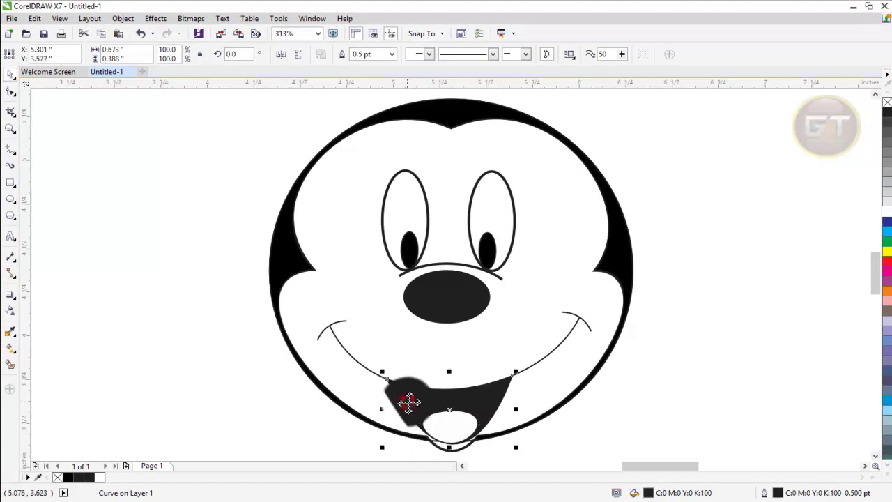
{"action": "key", "text": "F10"}
{"action": "left_click", "coordinate": [388, 381]}
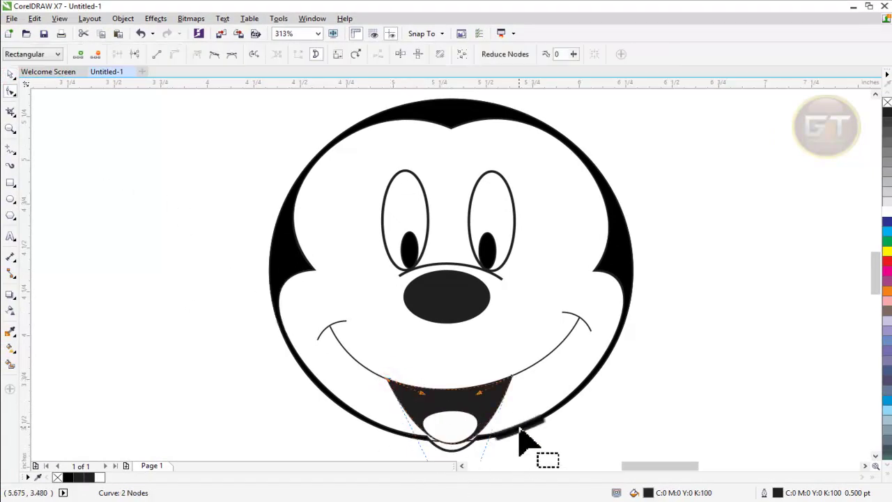
{"action": "scroll", "coordinate": [521, 431], "scroll_direction": "down", "scroll_amount": 3}
{"action": "left_click_drag", "start_coordinate": [873, 259], "coordinate": [872, 268]}
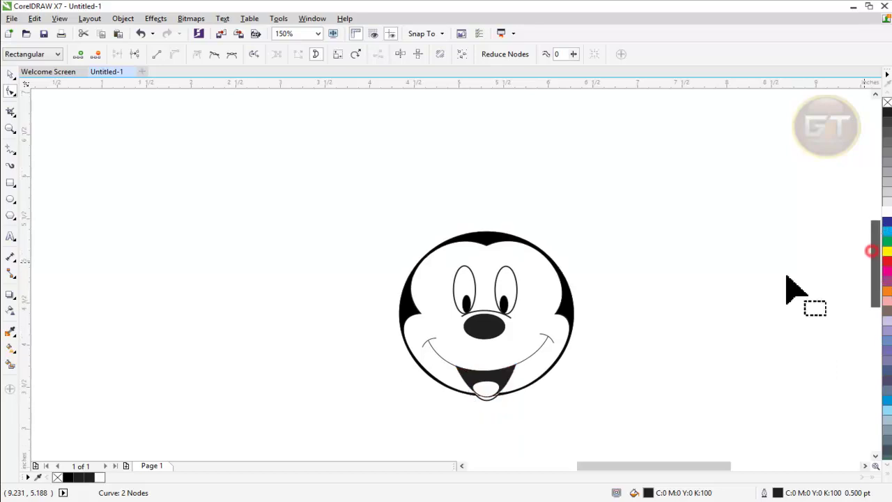
{"action": "left_click_drag", "start_coordinate": [500, 406], "coordinate": [476, 407]}
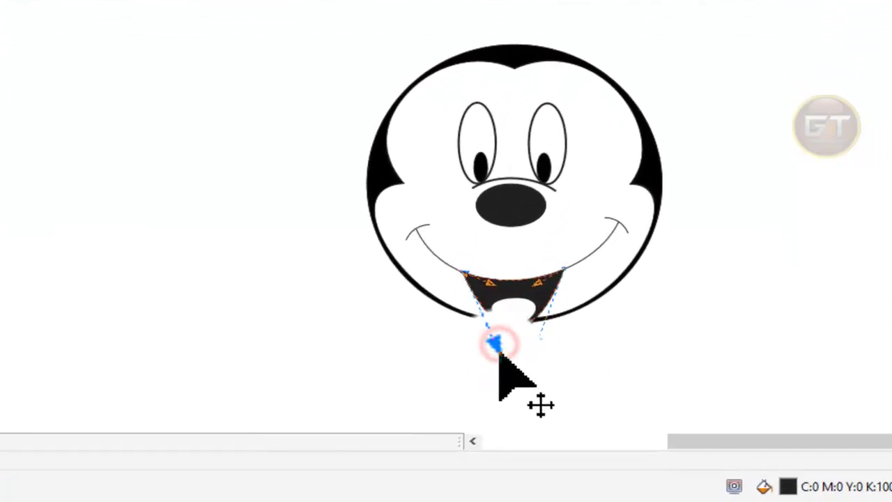
{"action": "left_click_drag", "start_coordinate": [499, 354], "coordinate": [495, 343]}
{"action": "scroll", "coordinate": [576, 338], "scroll_direction": "up", "scroll_amount": 3}
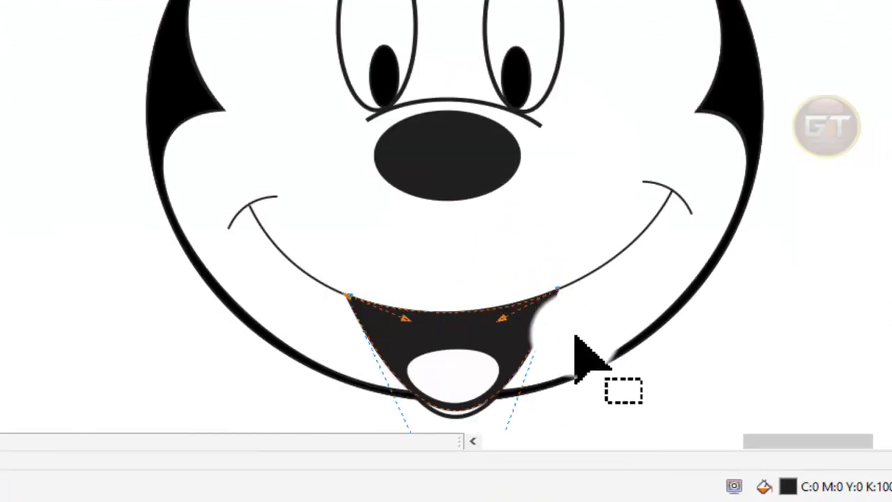
{"action": "left_click", "coordinate": [476, 366]}
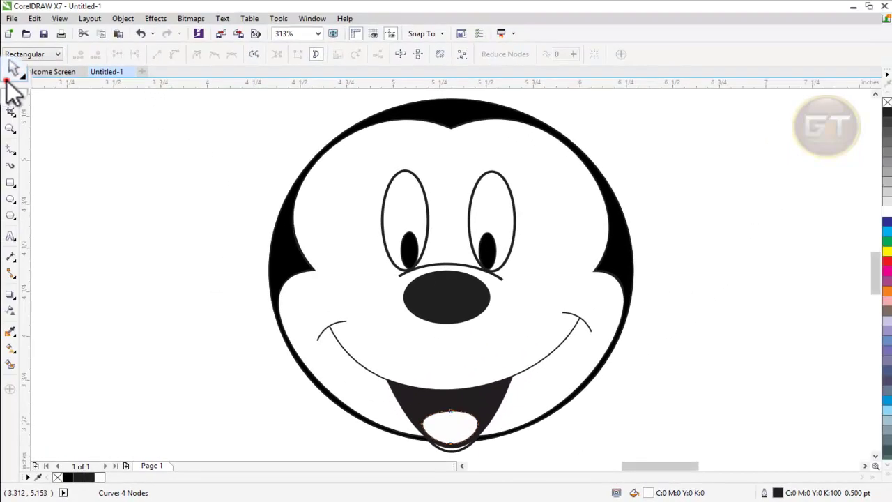
{"action": "left_click", "coordinate": [8, 78]}
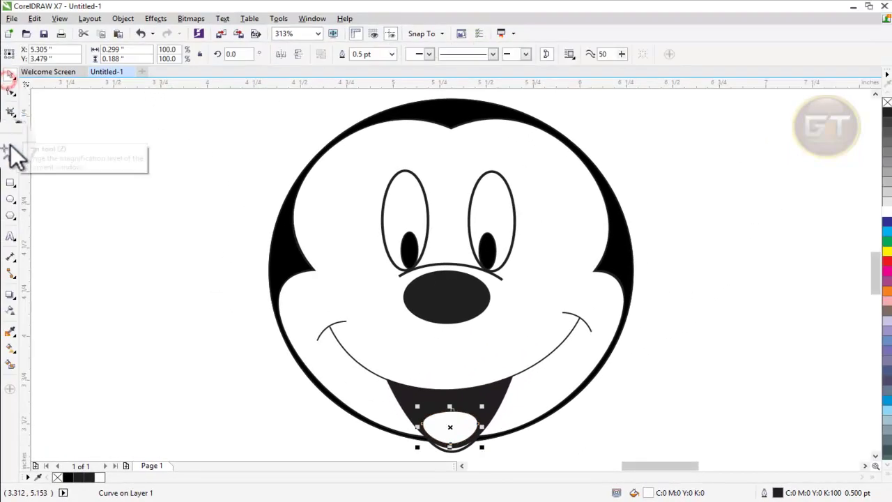
Draw a short slanted line about 0.045 by 0.093 inches across the upper middle of the white tongue
{"action": "left_click", "coordinate": [16, 152]}
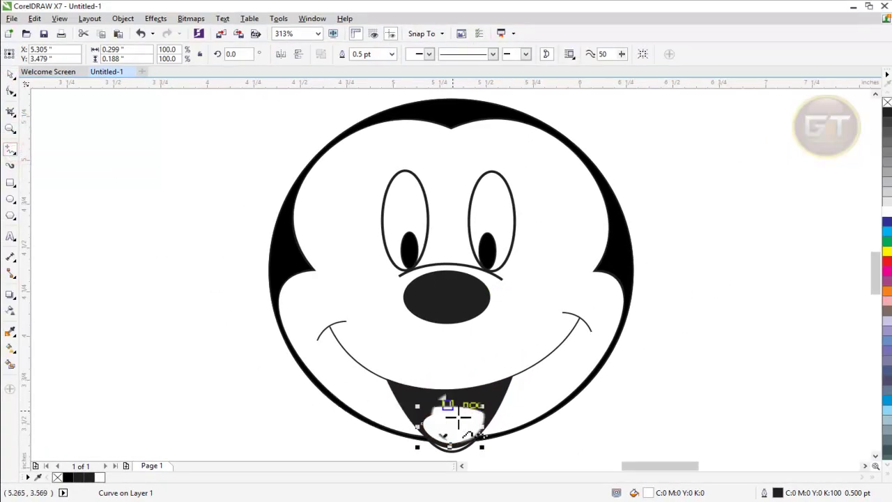
{"action": "left_click", "coordinate": [459, 408]}
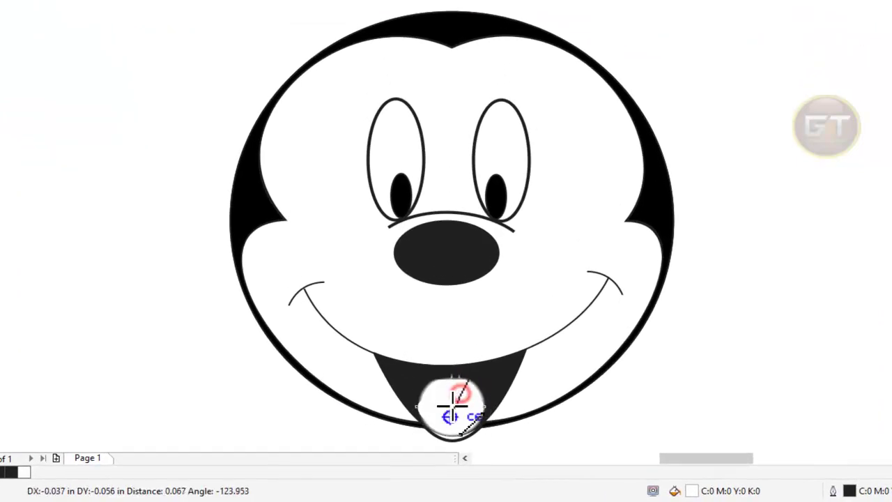
{"action": "left_click", "coordinate": [450, 409]}
{"action": "left_click", "coordinate": [10, 75]}
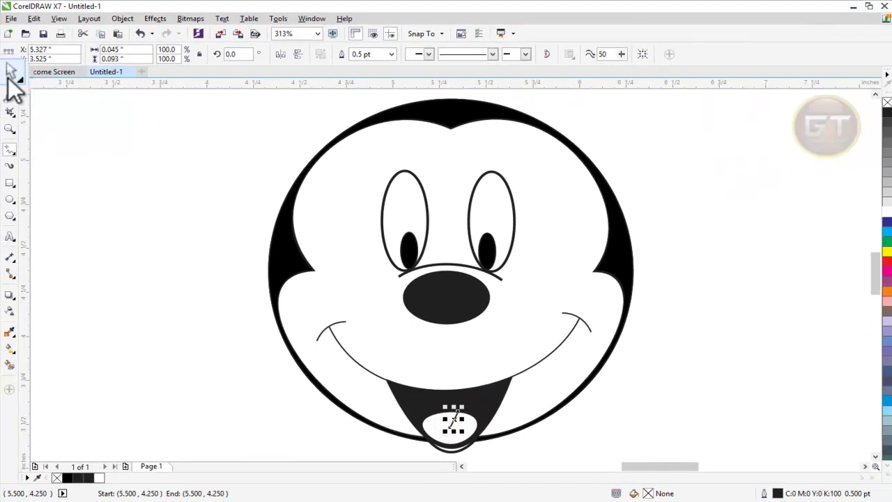
Convert the short line on the tongue to a curve and bend it into a small arc bulging up and left
{"action": "double_click", "coordinate": [454, 421]}
{"action": "left_click_drag", "start_coordinate": [479, 441], "coordinate": [440, 402]}
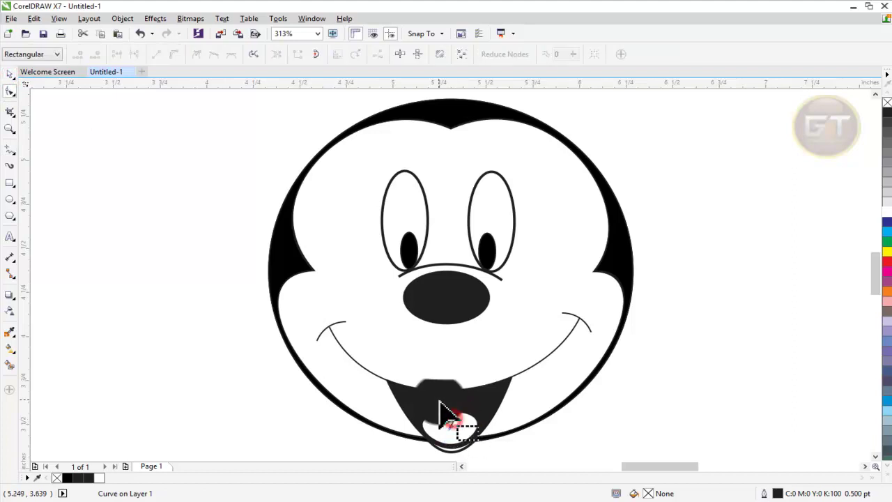
{"action": "key", "text": "z"}
{"action": "left_click_drag", "start_coordinate": [272, 314], "coordinate": [557, 436]}
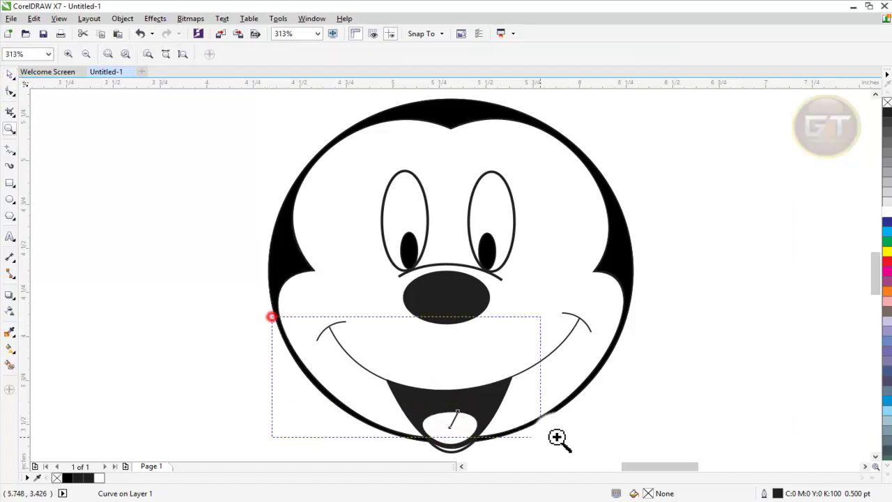
{"action": "left_click", "coordinate": [10, 74]}
{"action": "double_click", "coordinate": [460, 273]}
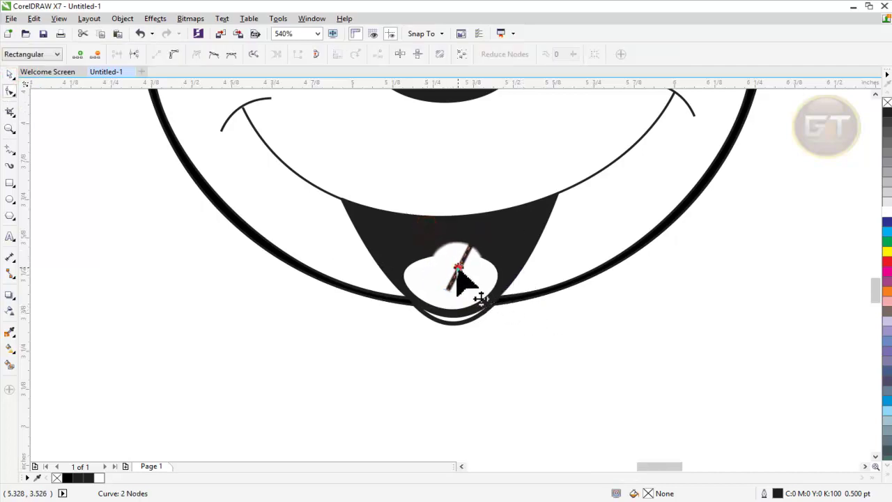
{"action": "left_click_drag", "start_coordinate": [455, 269], "coordinate": [450, 266]}
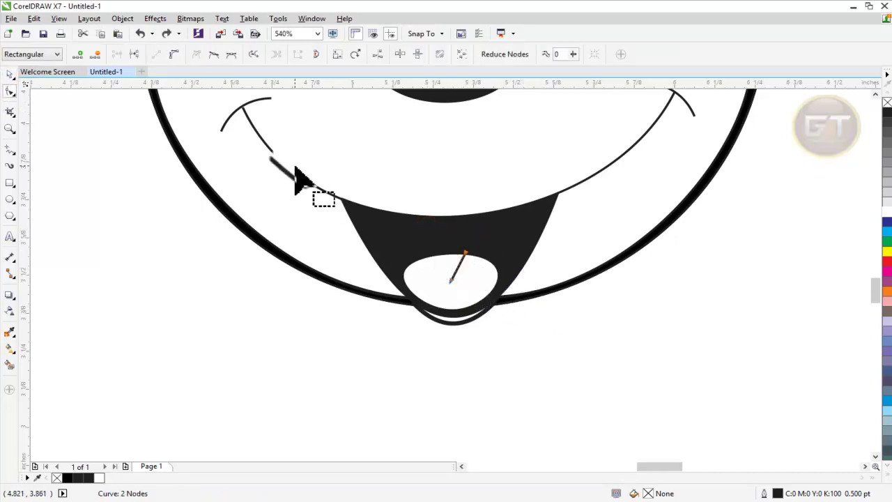
{"action": "left_click", "coordinate": [173, 52]}
{"action": "left_click", "coordinate": [473, 398]}
{"action": "left_click_drag", "start_coordinate": [449, 280], "coordinate": [449, 275]}
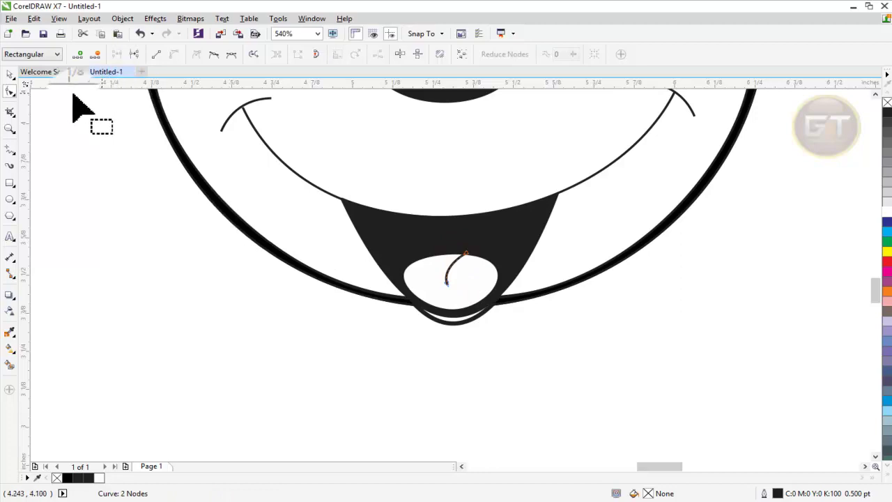
Adjust the lower end of the tongue crease so the arc measures about 0.055 by 0.103 inches
{"action": "left_click", "coordinate": [10, 89]}
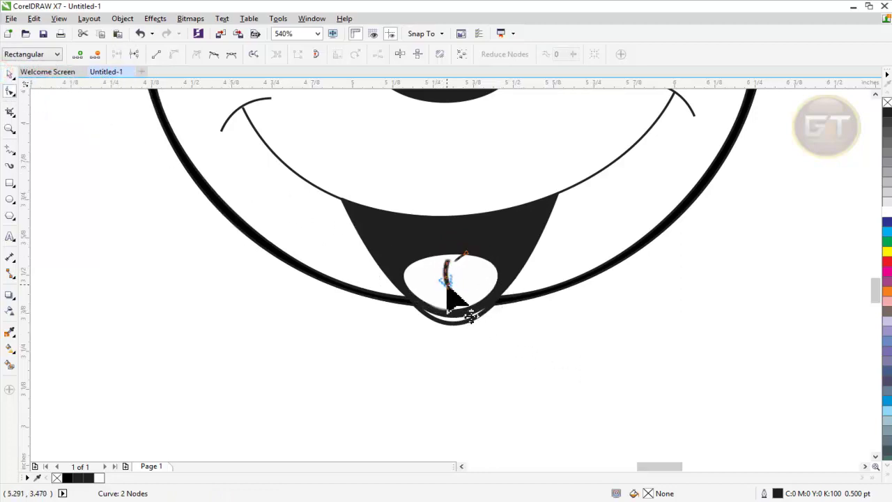
{"action": "left_click_drag", "start_coordinate": [439, 279], "coordinate": [448, 285]}
{"action": "left_click", "coordinate": [9, 91]}
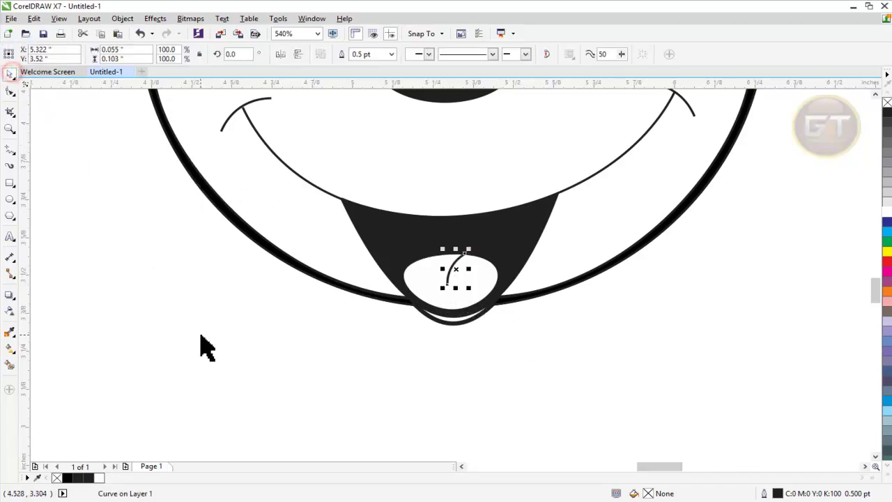
Rotate the tongue crease to about 349.5 degrees and nudge it right to a horizontal position of 5.342 inches
{"action": "left_click", "coordinate": [472, 289]}
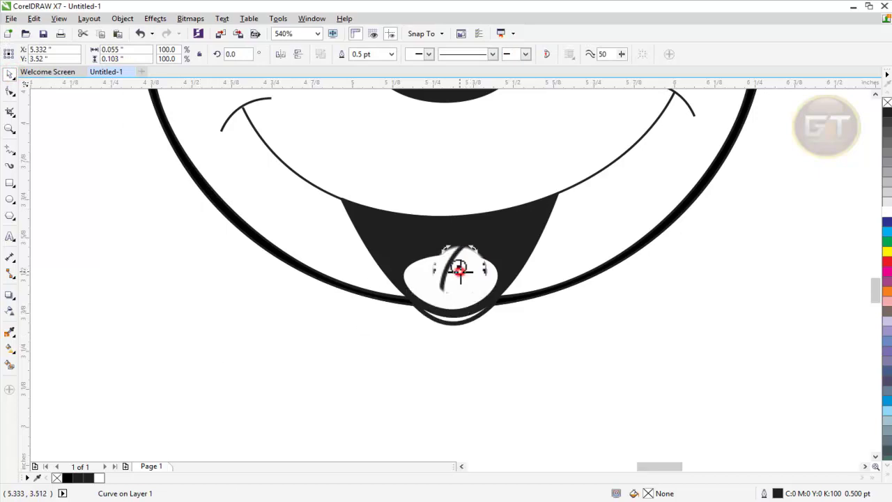
{"action": "mouse_move", "coordinate": [472, 289]}
{"action": "left_mouse_down"}
{"action": "mouse_move", "coordinate": [462, 292]}
{"action": "mouse_move", "coordinate": [475, 301]}
{"action": "left_mouse_up"}
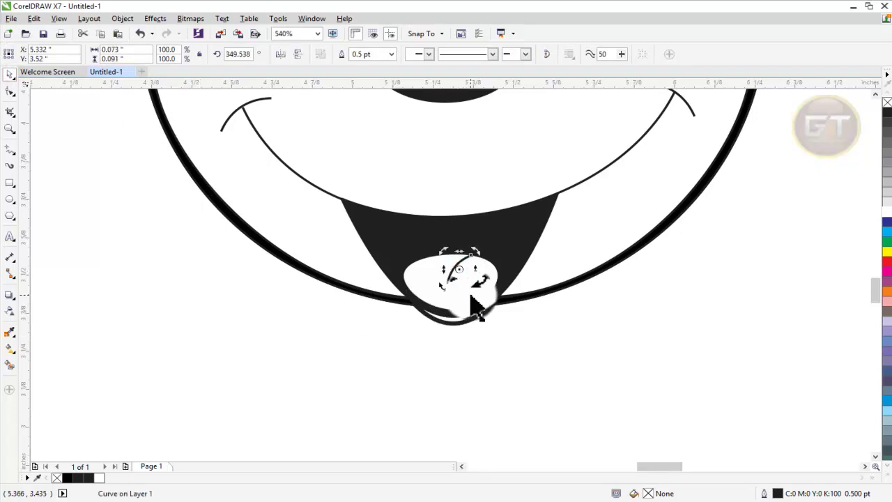
{"action": "key", "text": "Up"}
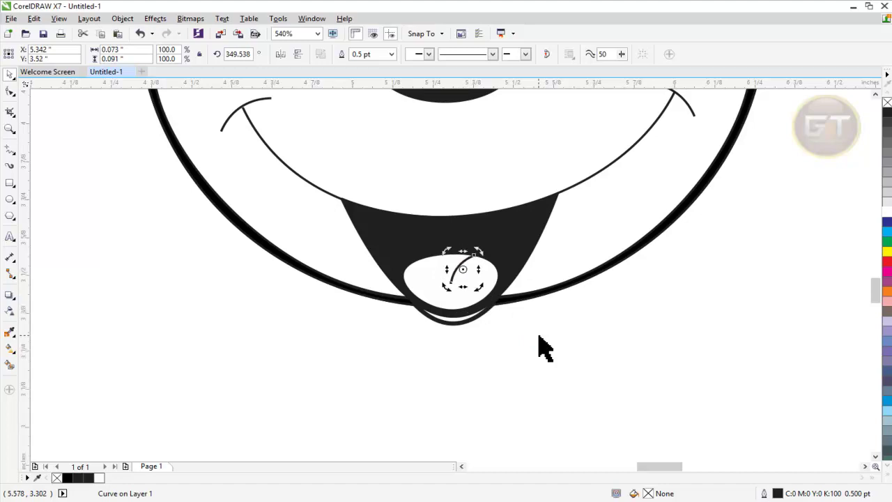
{"action": "left_click", "coordinate": [576, 345]}
Set the outline width of the inner face curve to 0.75 pt
{"action": "scroll", "coordinate": [576, 345], "scroll_direction": "down", "scroll_amount": 3}
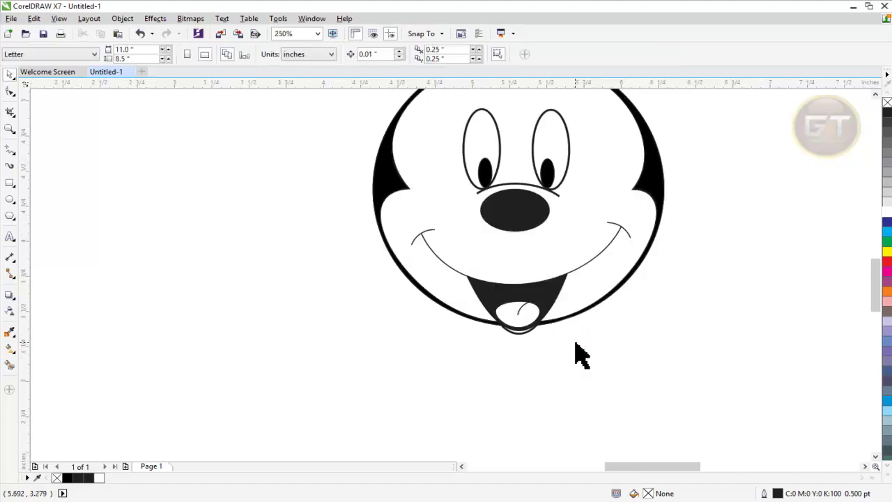
{"action": "left_click", "coordinate": [618, 343]}
{"action": "scroll", "coordinate": [609, 343], "scroll_direction": "down", "scroll_amount": 1}
{"action": "key", "text": "F4"}
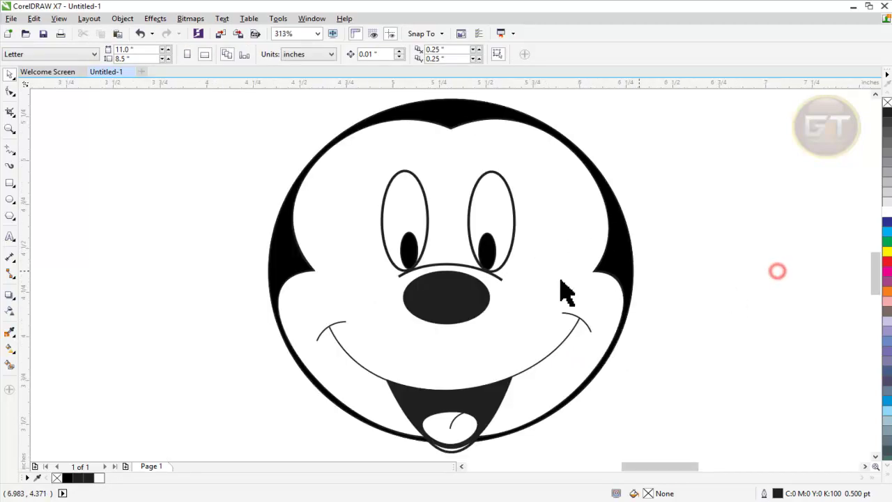
{"action": "left_click", "coordinate": [460, 450]}
{"action": "left_click", "coordinate": [392, 54]}
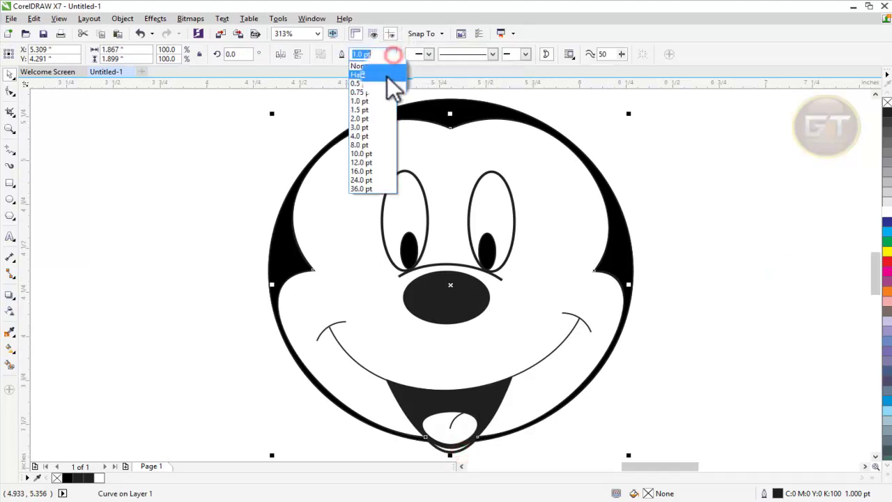
{"action": "left_click", "coordinate": [378, 93]}
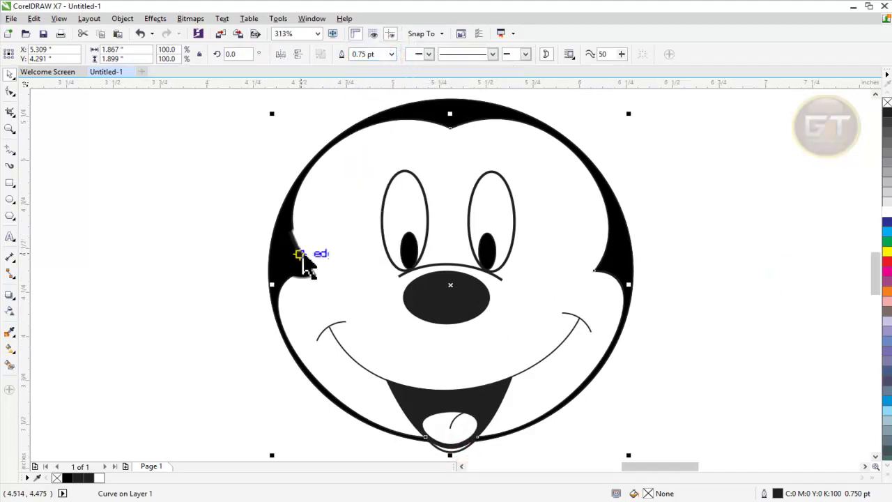
{"action": "left_click", "coordinate": [294, 395]}
Adjust the lower and upper curve handles of the black mouth to refine its bottom edge and top curve
{"action": "double_click", "coordinate": [415, 415]}
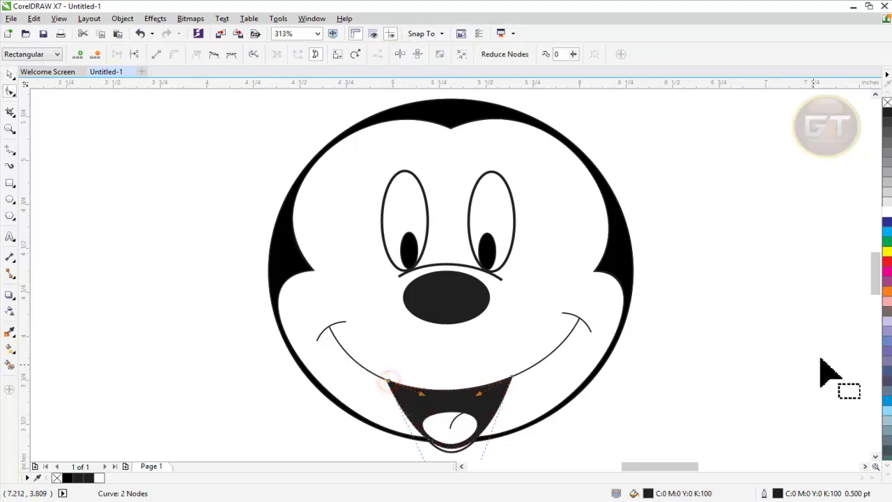
{"action": "left_click_drag", "start_coordinate": [875, 279], "coordinate": [880, 307]}
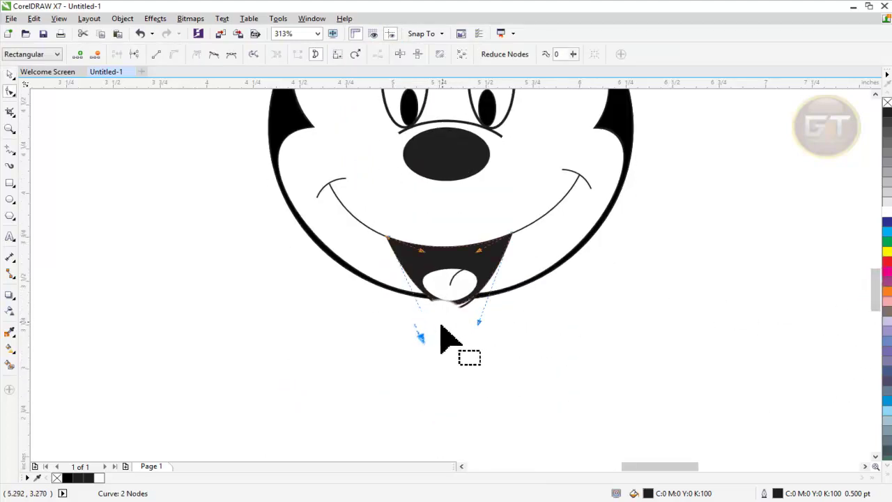
{"action": "left_click_drag", "start_coordinate": [431, 335], "coordinate": [474, 321]}
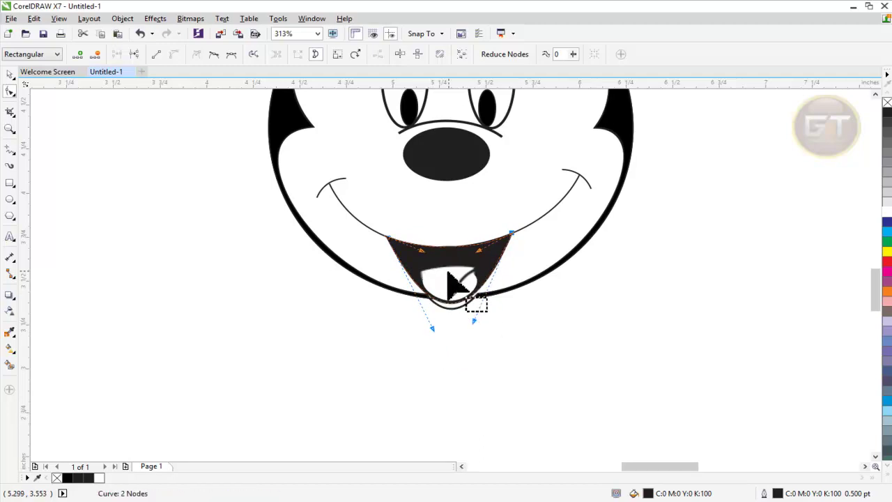
{"action": "left_click", "coordinate": [431, 326]}
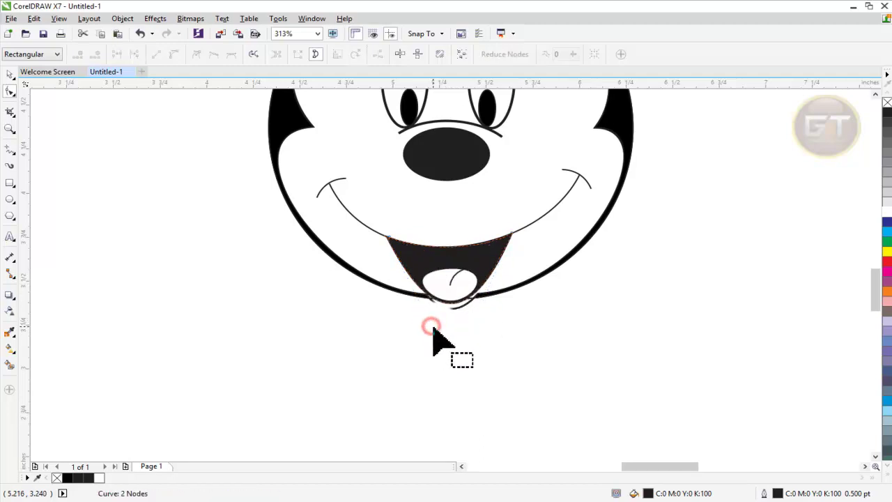
{"action": "left_click", "coordinate": [388, 239]}
{"action": "left_click_drag", "start_coordinate": [485, 253], "coordinate": [421, 257]}
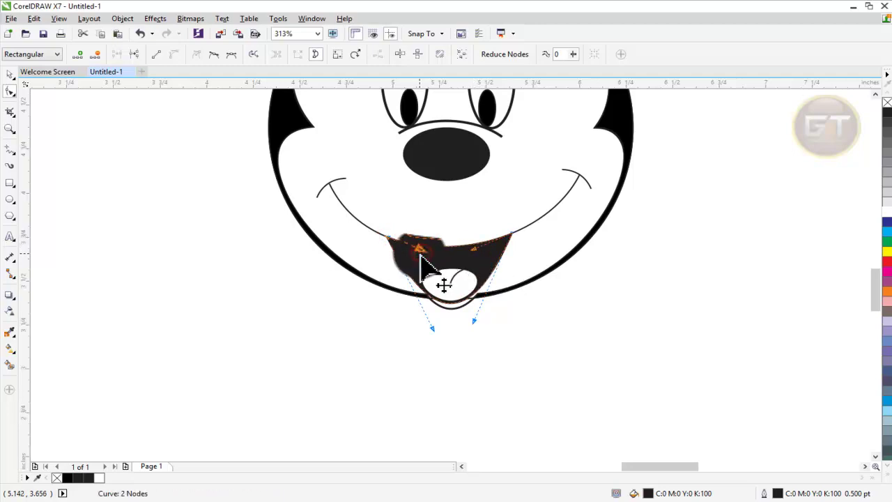
Adjust the left cheek arc slightly and pull both handles of the smile line upward to make it shallower
{"action": "left_click", "coordinate": [341, 180]}
{"action": "mouse_move", "coordinate": [344, 180]}
{"action": "left_mouse_down"}
{"action": "mouse_move", "coordinate": [323, 179]}
{"action": "mouse_move", "coordinate": [332, 179]}
{"action": "left_mouse_up"}
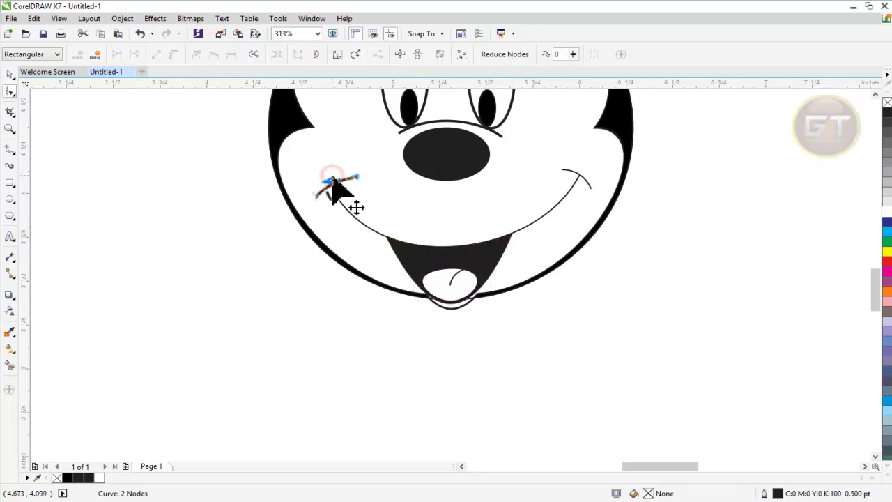
{"action": "left_click", "coordinate": [562, 199]}
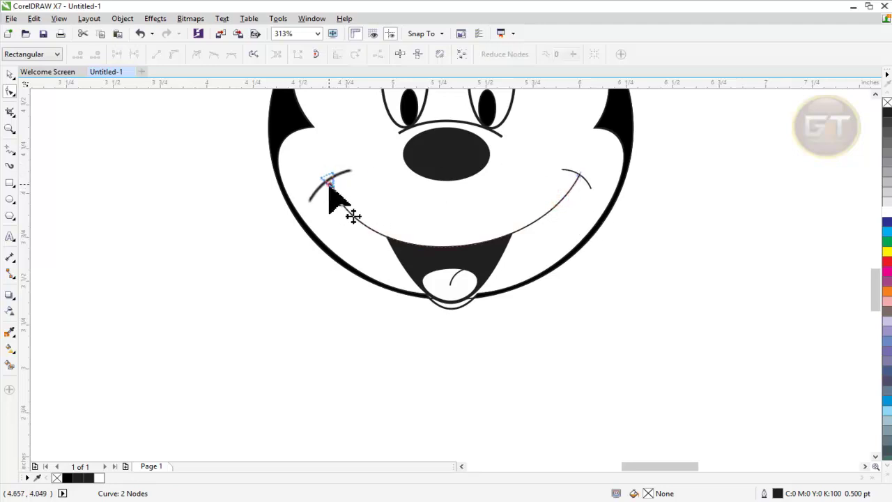
{"action": "left_click_drag", "start_coordinate": [374, 279], "coordinate": [385, 271]}
{"action": "left_click_drag", "start_coordinate": [538, 257], "coordinate": [537, 249]}
Move both upper corners of the black mouth up and outward onto the smile line and lengthen its lower handles to wrap the tongue
{"action": "left_click_drag", "start_coordinate": [383, 234], "coordinate": [388, 233]}
{"action": "left_click_drag", "start_coordinate": [513, 234], "coordinate": [523, 226]}
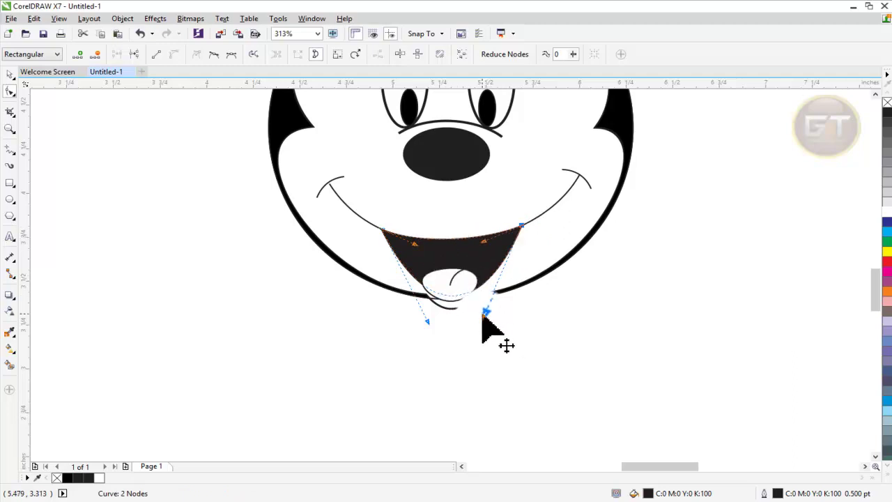
{"action": "left_click_drag", "start_coordinate": [482, 314], "coordinate": [429, 327]}
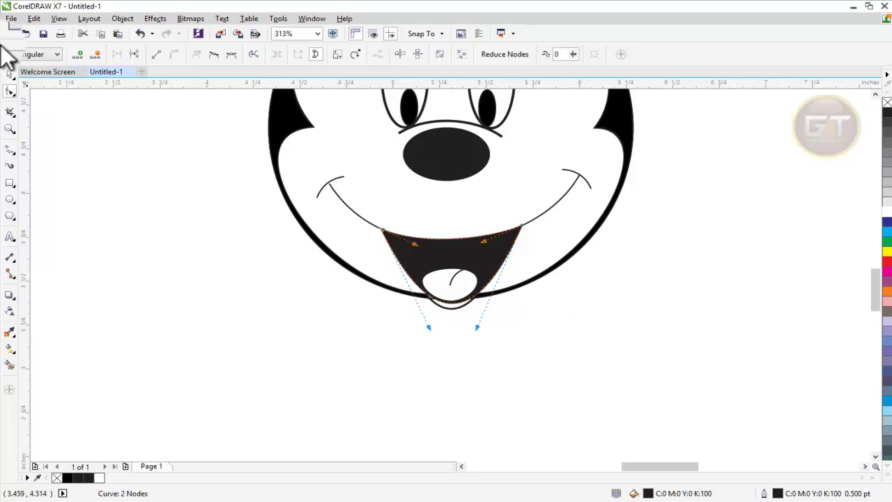
{"action": "left_click", "coordinate": [10, 73]}
{"action": "left_click", "coordinate": [677, 331]}
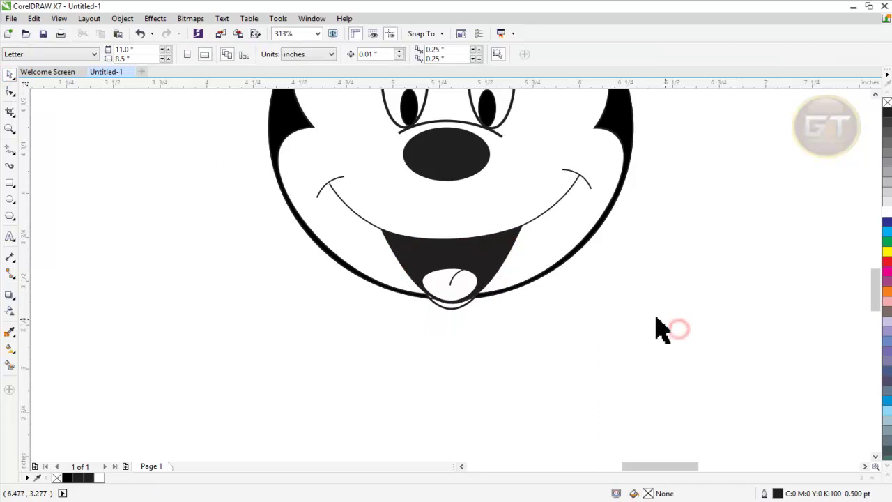
{"action": "scroll", "coordinate": [649, 320], "scroll_direction": "down", "scroll_amount": 5}
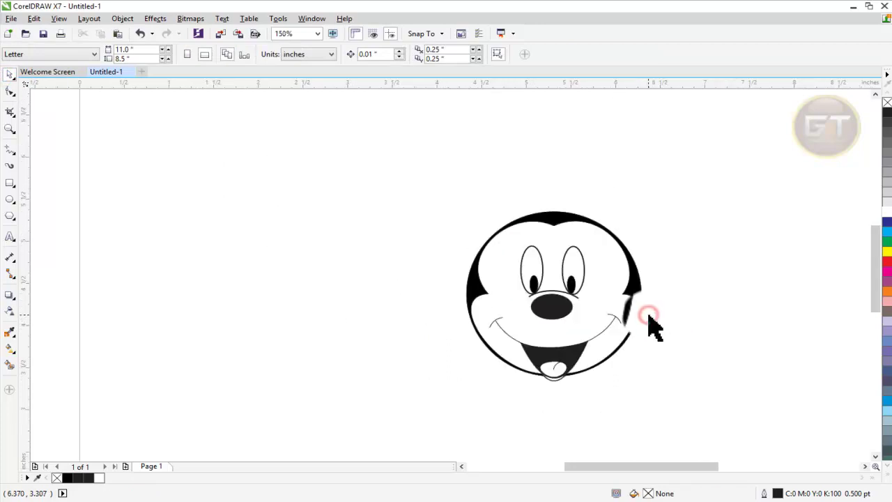
{"action": "scroll", "coordinate": [652, 324], "scroll_direction": "up", "scroll_amount": 5}
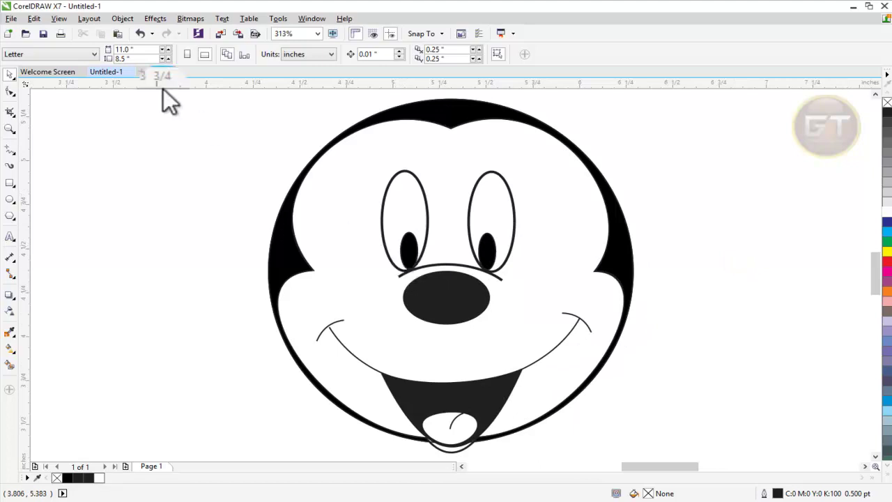
Draw an ellipse about 0.568 inches wide beside the upper left of the face and set its height to 0.568 inches
{"action": "left_click", "coordinate": [10, 199]}
{"action": "left_click_drag", "start_coordinate": [158, 151], "coordinate": [265, 247]}
{"action": "left_click", "coordinate": [10, 74]}
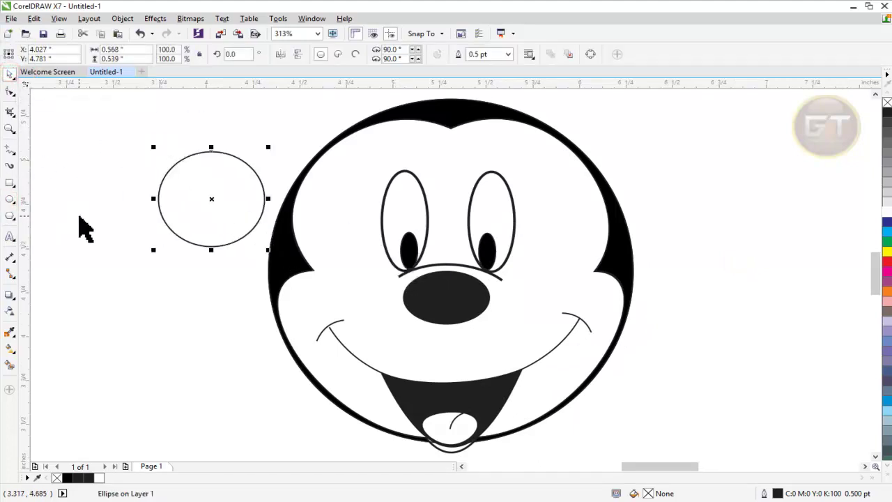
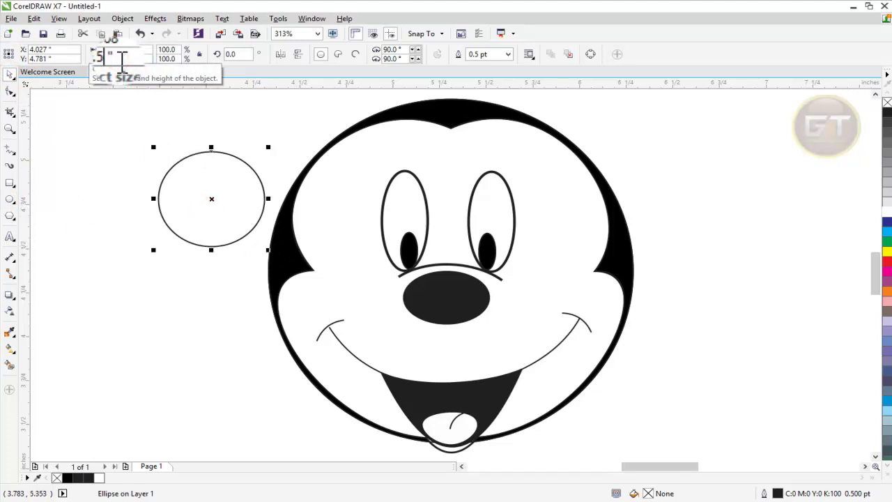
{"action": "key", "text": "Return"}
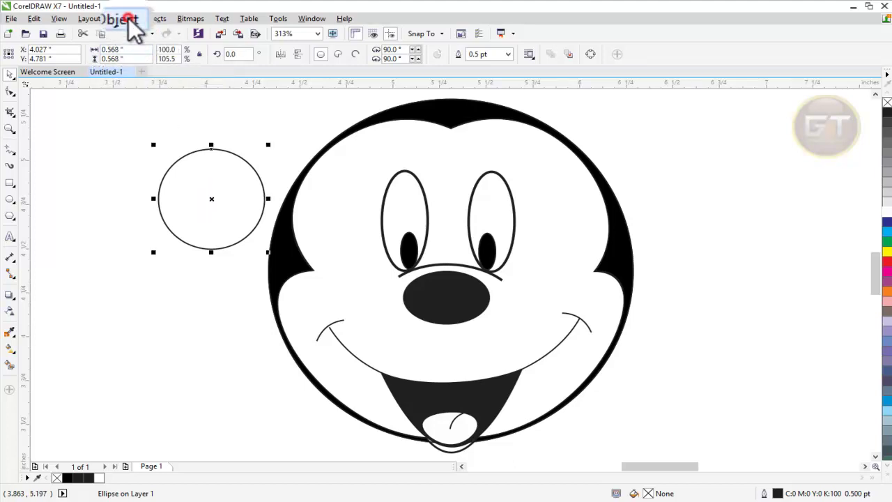
Convert the new circle to curves and nudge its top node downward to flatten the top
{"action": "left_click", "coordinate": [123, 19]}
{"action": "left_click", "coordinate": [180, 260]}
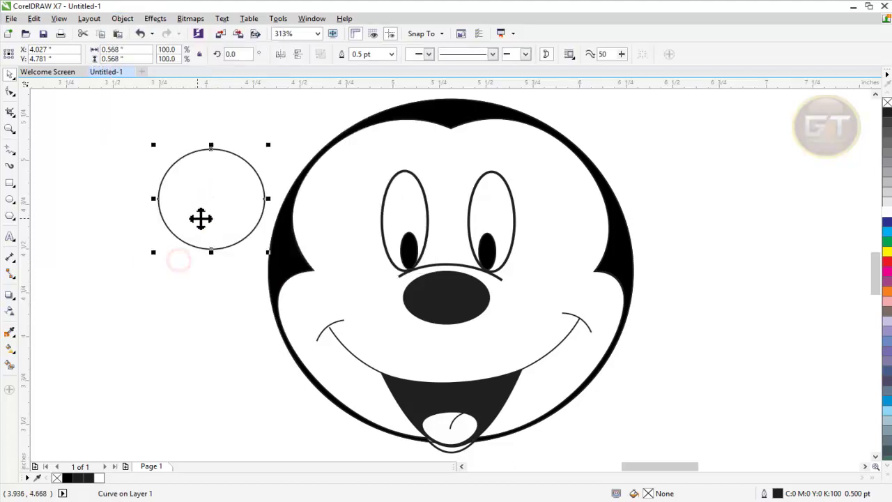
{"action": "double_click", "coordinate": [204, 215]}
{"action": "left_click", "coordinate": [212, 149]}
{"action": "key", "text": "Down"}
{"action": "key", "text": "Down"}
{"action": "key", "text": "Down"}
{"action": "key", "text": "Down"}
{"action": "key", "text": "Down"}
{"action": "key", "text": "Down"}
{"action": "key", "text": "Down"}
{"action": "key", "text": "Down"}
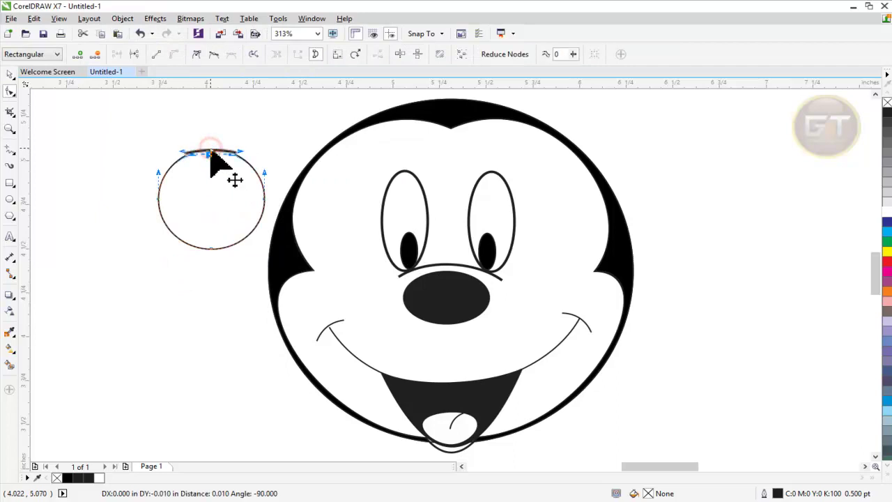
Nudge the bottom node of the circle shape upward to flatten its lower edge
{"action": "left_click", "coordinate": [213, 248]}
{"action": "key", "text": "Up"}
{"action": "key", "text": "Up"}
{"action": "key", "text": "Up"}
{"action": "key", "text": "Up"}
{"action": "key", "text": "Up"}
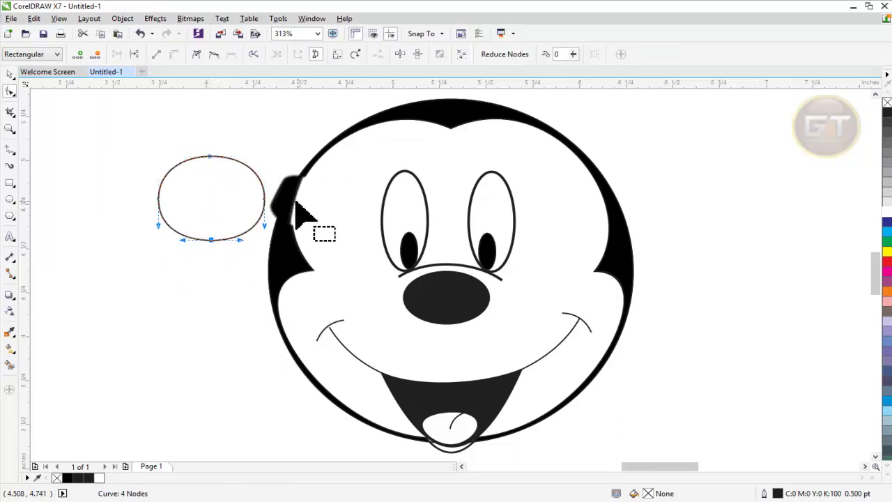
Nudge the side nodes of the flattened ellipse outward to widen it to about 0.588 by 0.468 inches
{"action": "left_click", "coordinate": [262, 198]}
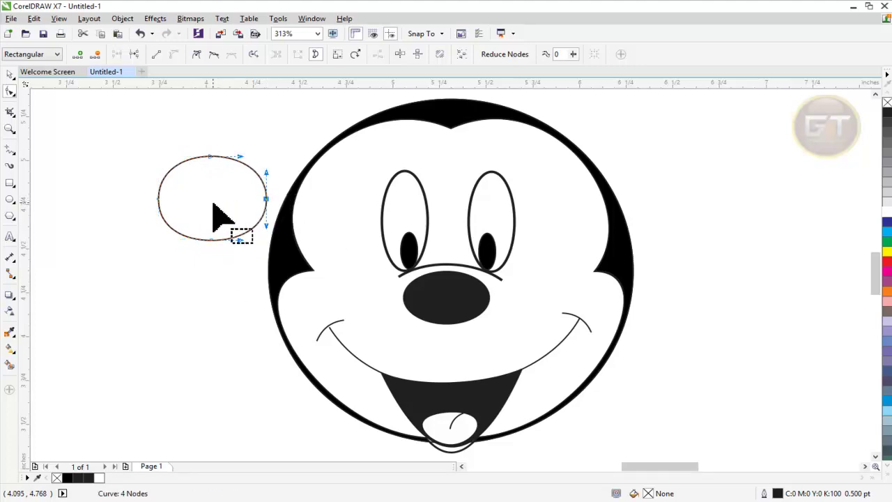
{"action": "left_click", "coordinate": [211, 240]}
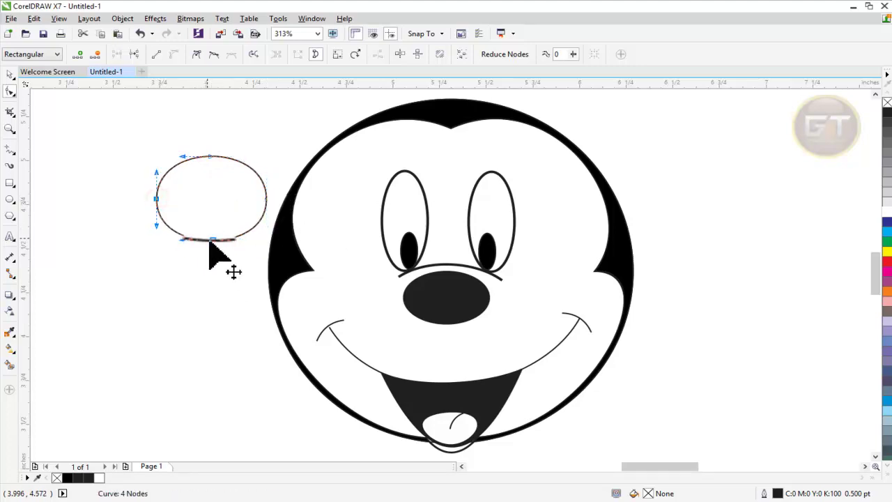
{"action": "left_click", "coordinate": [9, 73]}
Enlarge the ellipse to about 0.722 by 0.564 inches above the head's upper left side and check its top node
{"action": "scroll", "coordinate": [203, 207], "scroll_direction": "down", "scroll_amount": 3}
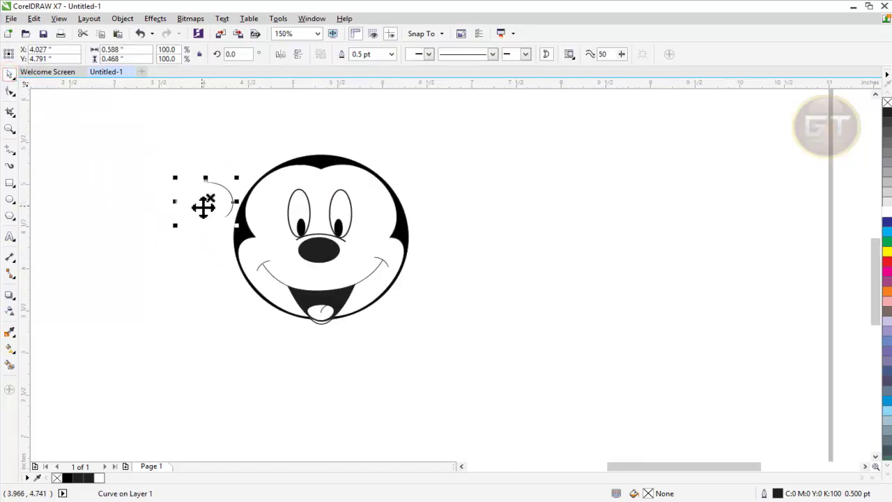
{"action": "left_click_drag", "start_coordinate": [236, 225], "coordinate": [215, 174]}
{"action": "key", "text": "F10"}
{"action": "left_click_drag", "start_coordinate": [207, 144], "coordinate": [207, 143]}
{"action": "left_click", "coordinate": [10, 73]}
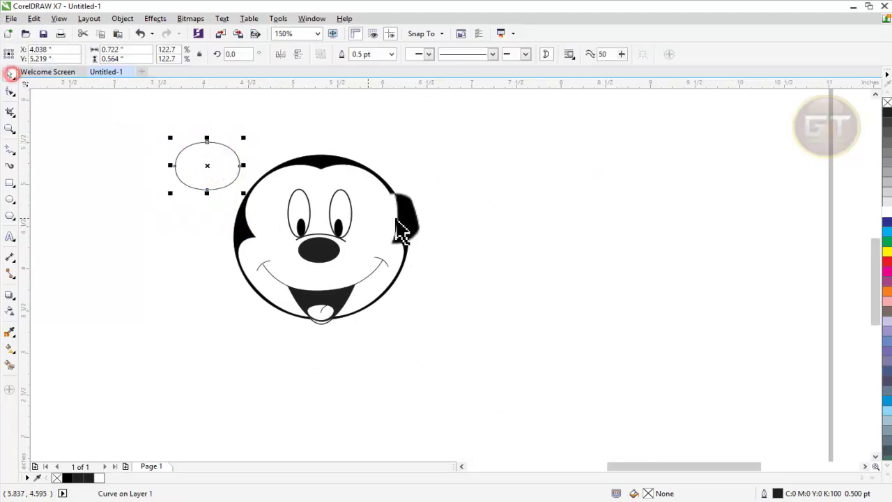
Fill the ellipse with black, then rotate it about 45 degrees and place it against the head's upper left edge as an ear
{"action": "left_click", "coordinate": [70, 476]}
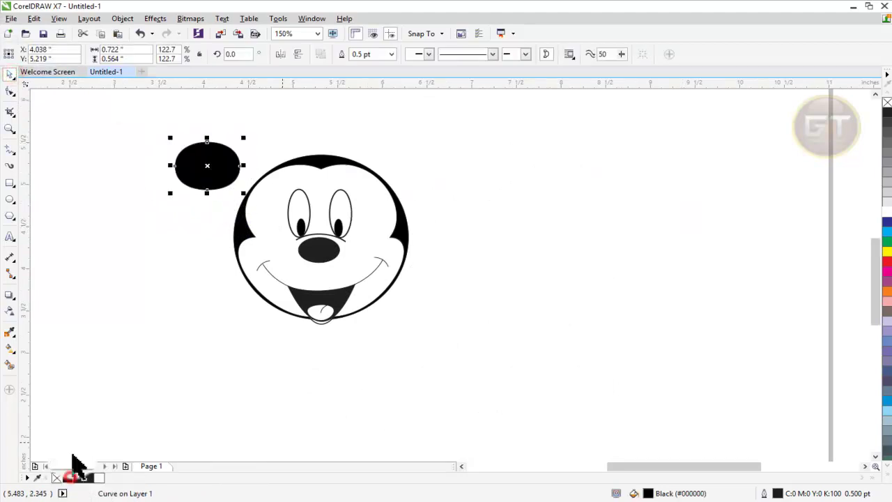
{"action": "left_click", "coordinate": [212, 156]}
{"action": "left_click_drag", "start_coordinate": [243, 193], "coordinate": [259, 164]}
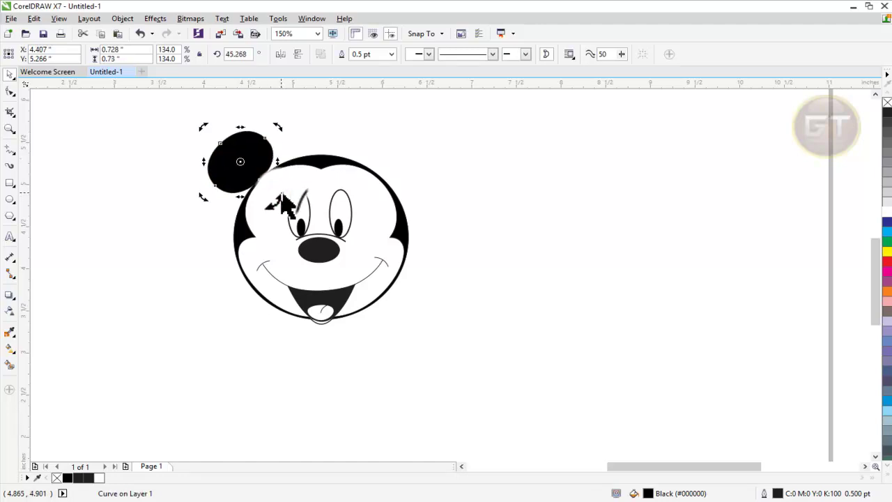
Adjust the ear's inner and outer nodes and enlarge the ear to about 0.772 by 0.778 inches
{"action": "key", "text": "F10"}
{"action": "left_click_drag", "start_coordinate": [236, 170], "coordinate": [255, 180]}
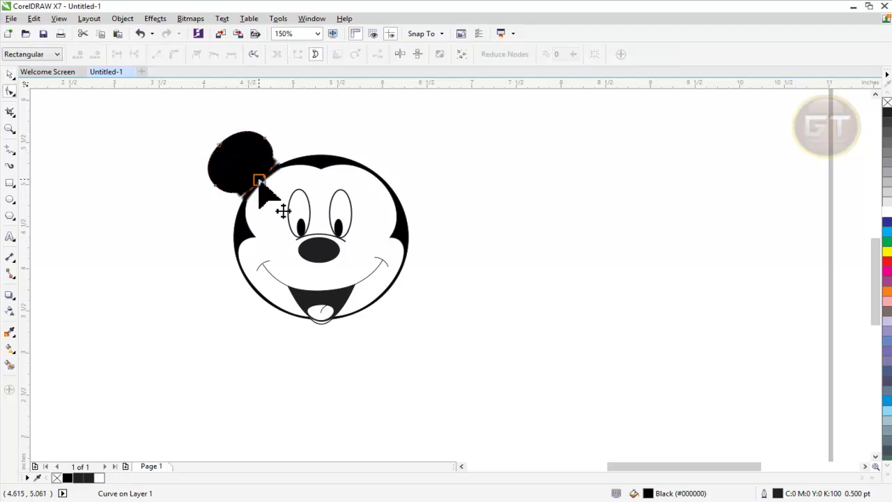
{"action": "left_click", "coordinate": [259, 181]}
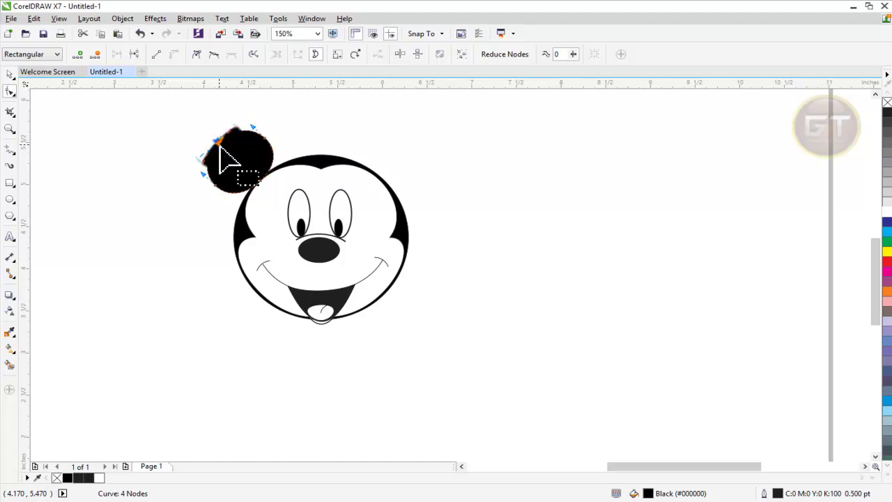
{"action": "left_click", "coordinate": [8, 74]}
{"action": "left_click", "coordinate": [105, 189]}
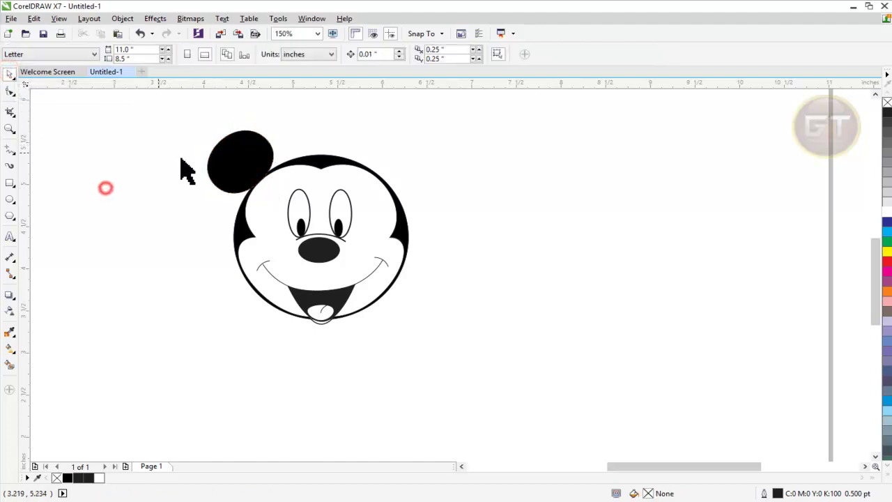
{"action": "left_click", "coordinate": [230, 163]}
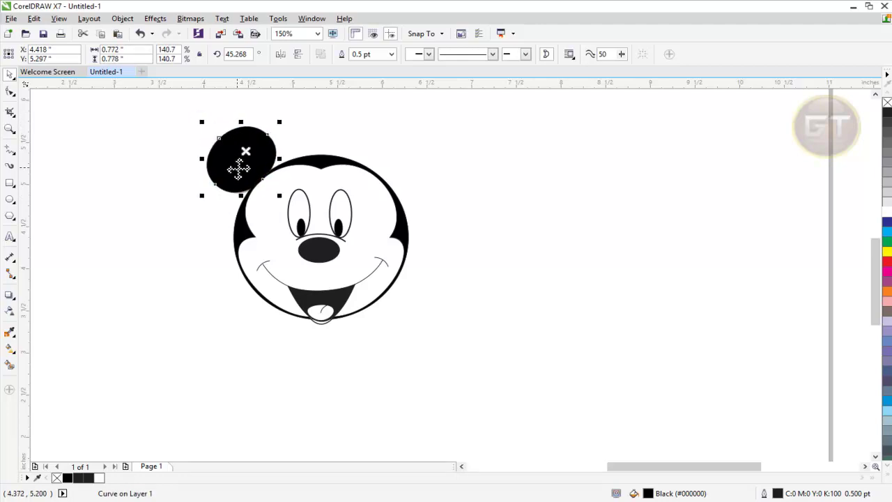
Copy the black ear to the upper right side of the head and mirror the copy horizontally
{"action": "left_click_drag", "start_coordinate": [239, 168], "coordinate": [401, 159]}
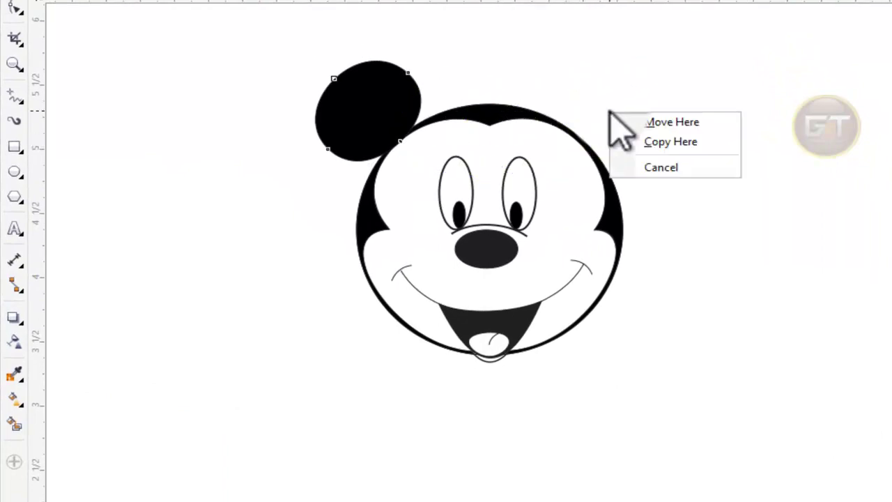
{"action": "left_click", "coordinate": [687, 141]}
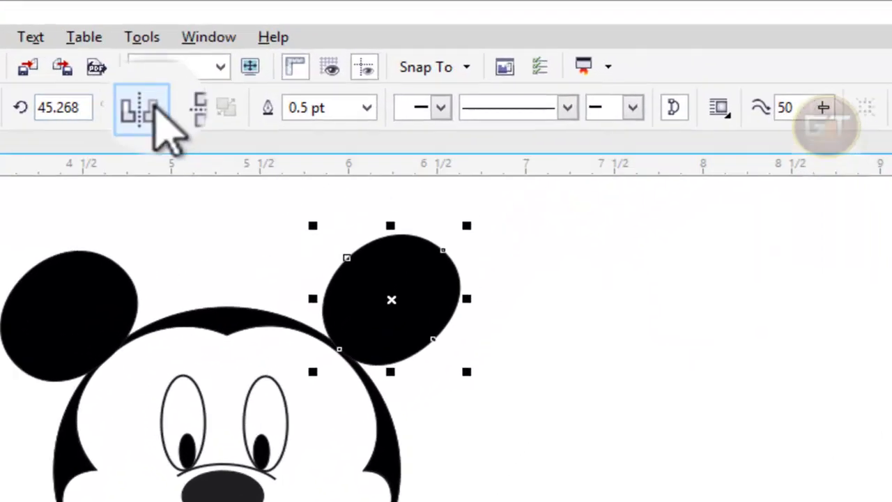
{"action": "left_click", "coordinate": [148, 110]}
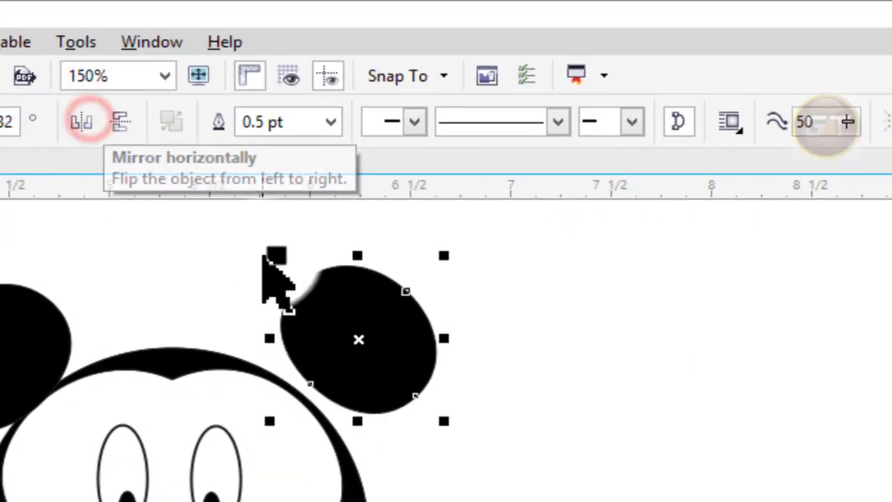
Nudge the mirrored ear left and down onto the head's edge and fine-tune the position of the left ear
{"action": "key", "text": "Left"}
{"action": "key", "text": "Down"}
{"action": "key", "text": "Down"}
{"action": "key", "text": "Left"}
{"action": "key", "text": "Left"}
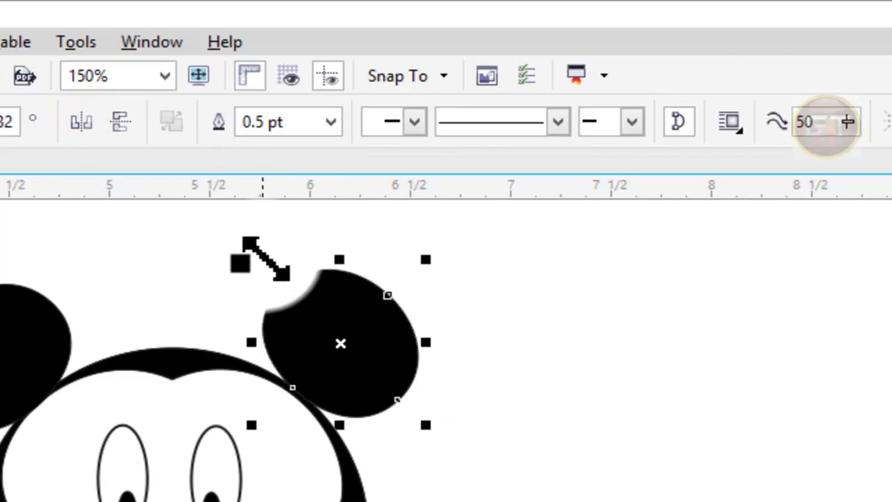
{"action": "left_click", "coordinate": [15, 328]}
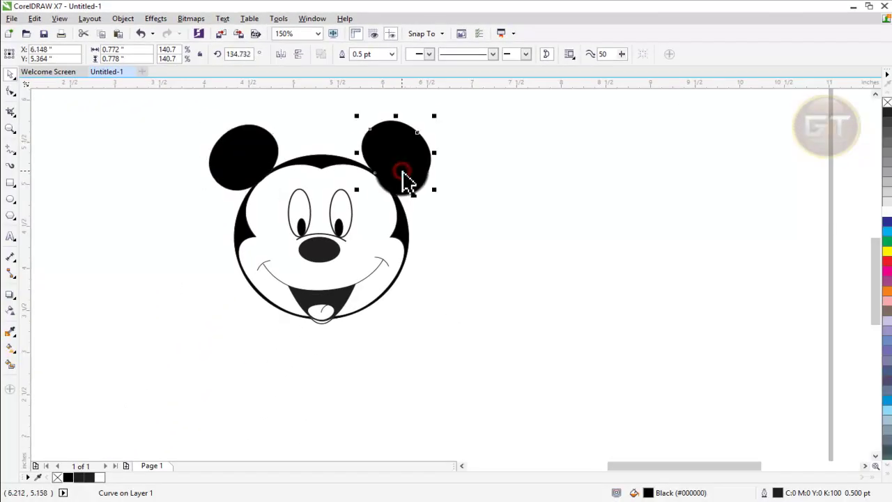
{"action": "left_click", "coordinate": [462, 205]}
{"action": "scroll", "coordinate": [462, 207], "scroll_direction": "down", "scroll_amount": 2}
{"action": "scroll", "coordinate": [462, 206], "scroll_direction": "up", "scroll_amount": 3}
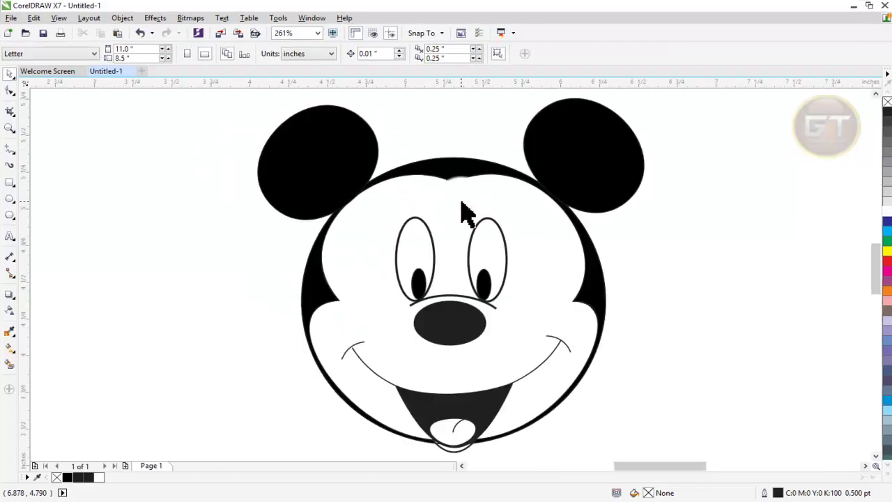
Set the outline width of the long smile line to 1.0 pt
{"action": "left_click", "coordinate": [792, 126]}
{"action": "left_click_drag", "start_coordinate": [272, 170], "coordinate": [265, 191]}
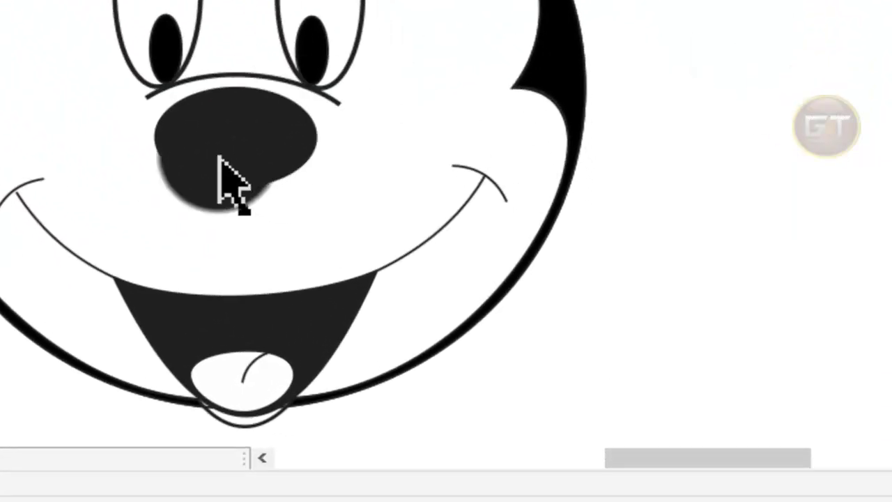
{"action": "left_click_drag", "start_coordinate": [222, 159], "coordinate": [223, 149]}
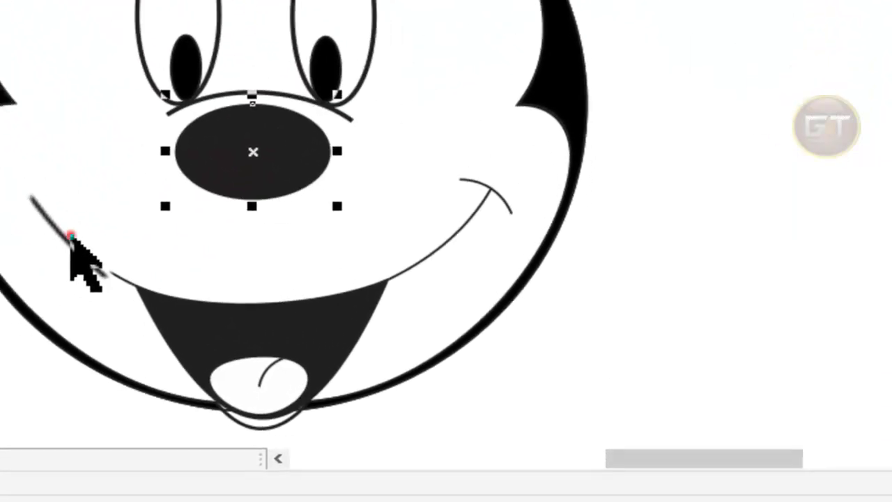
{"action": "left_click", "coordinate": [38, 218]}
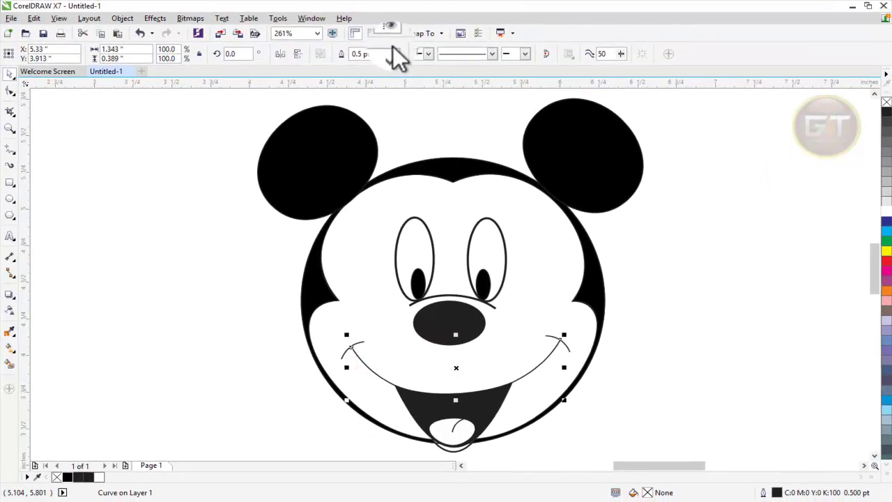
{"action": "left_click", "coordinate": [391, 53]}
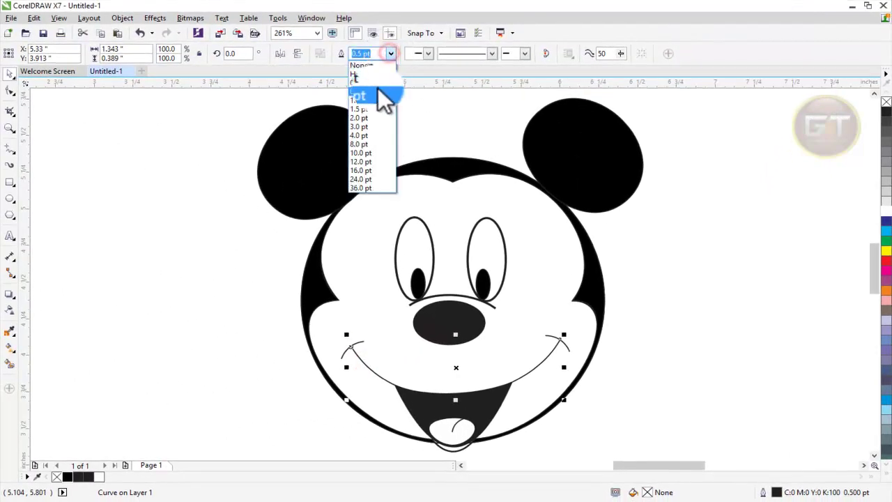
{"action": "left_click", "coordinate": [377, 97]}
Set the outline width of both cheek creases at the ends of the smile to 1.0 pt
{"action": "left_click", "coordinate": [345, 356]}
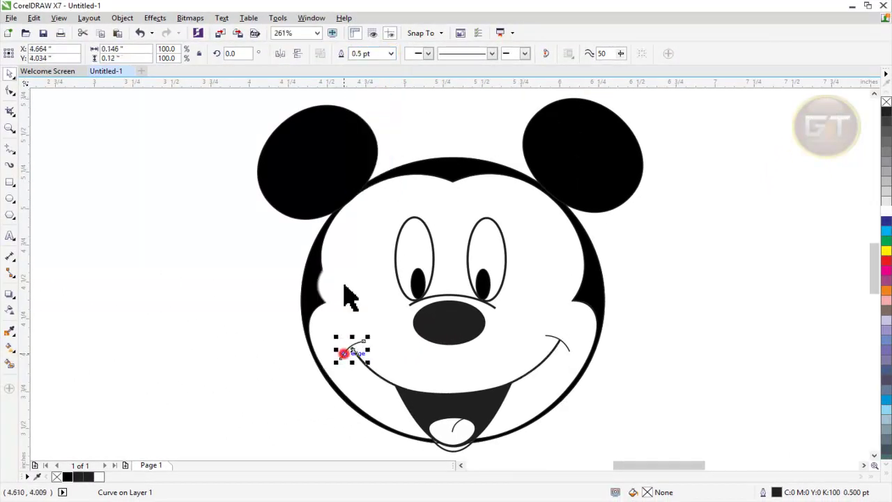
{"action": "left_click", "coordinate": [392, 53]}
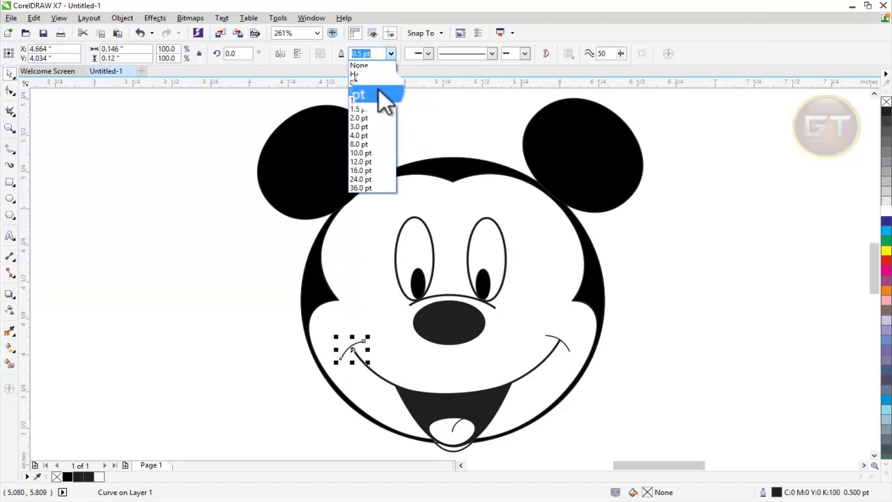
{"action": "left_click", "coordinate": [380, 105]}
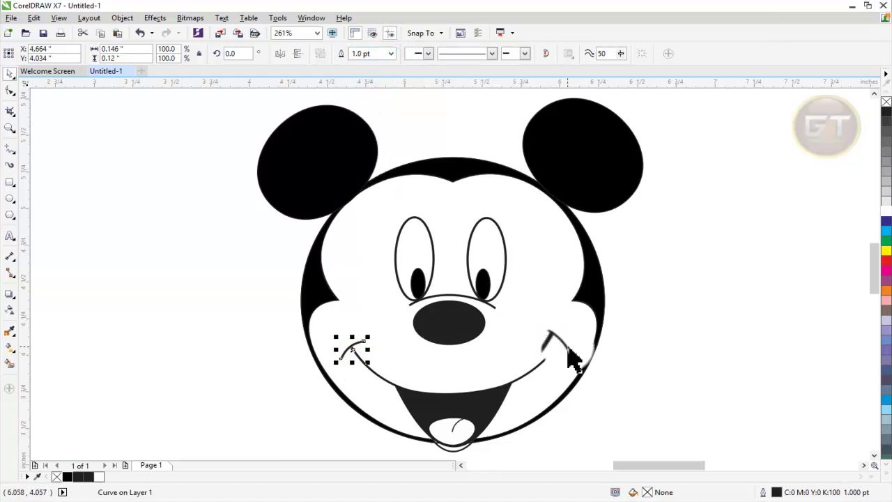
{"action": "left_click_drag", "start_coordinate": [573, 359], "coordinate": [572, 357]}
{"action": "left_click", "coordinate": [391, 54]}
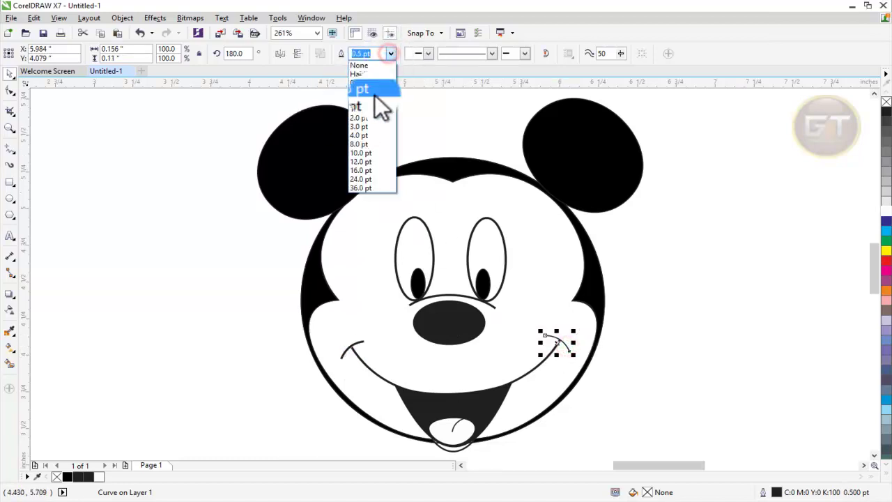
{"action": "left_click", "coordinate": [375, 100]}
{"action": "left_click", "coordinate": [688, 355]}
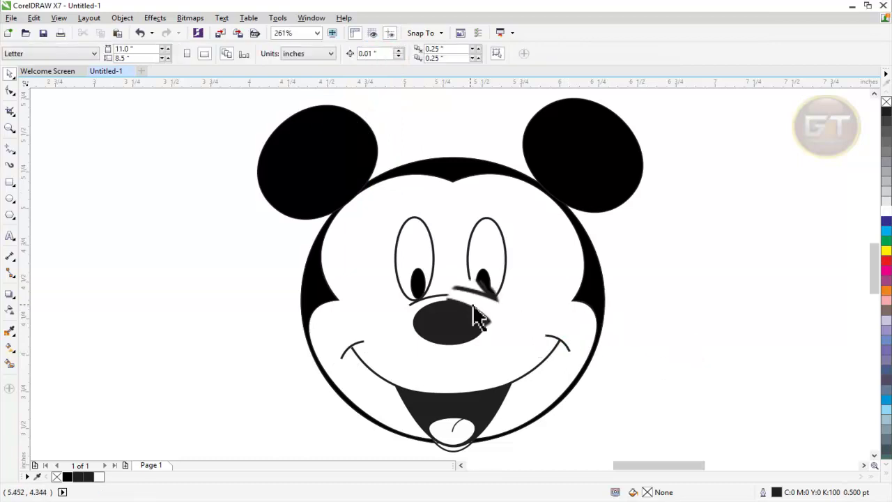
Move the right corner node of the black mouth shape up onto the thickened smile line
{"action": "left_click", "coordinate": [451, 295]}
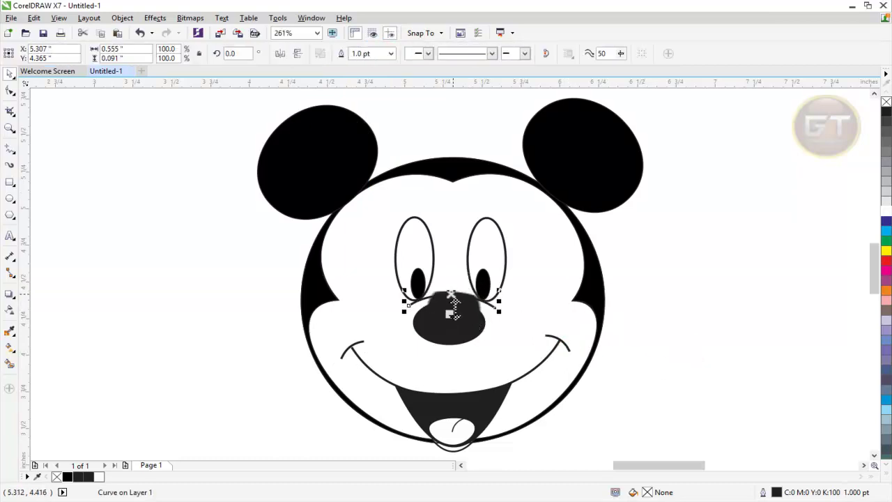
{"action": "left_click", "coordinate": [458, 329]}
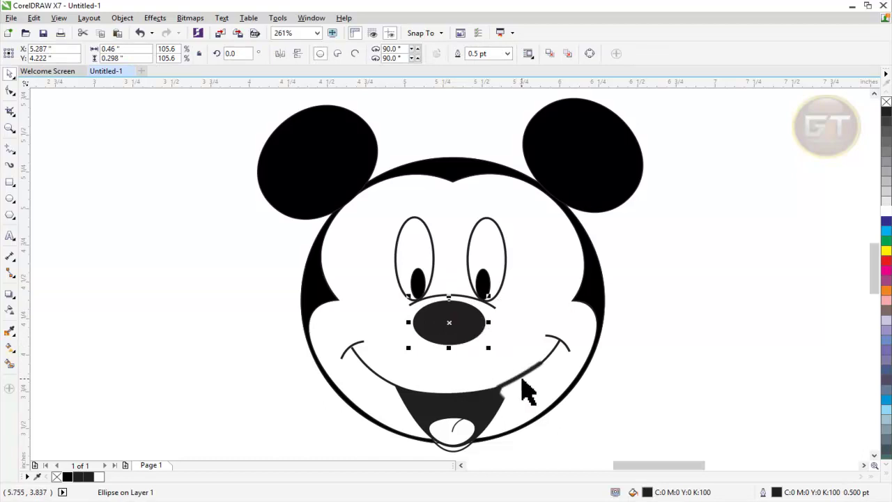
{"action": "left_click", "coordinate": [503, 396]}
{"action": "double_click", "coordinate": [503, 395]}
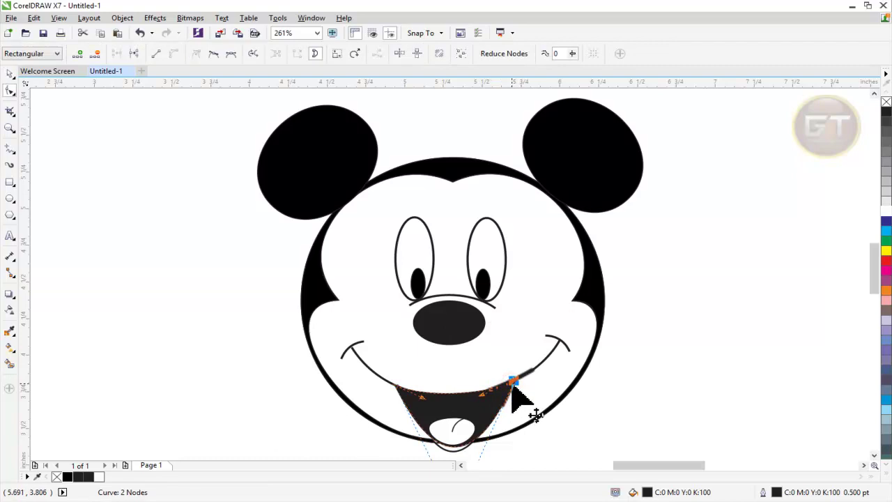
{"action": "left_click", "coordinate": [9, 73]}
{"action": "left_click", "coordinate": [199, 226]}
{"action": "scroll", "coordinate": [199, 227], "scroll_direction": "down", "scroll_amount": 3}
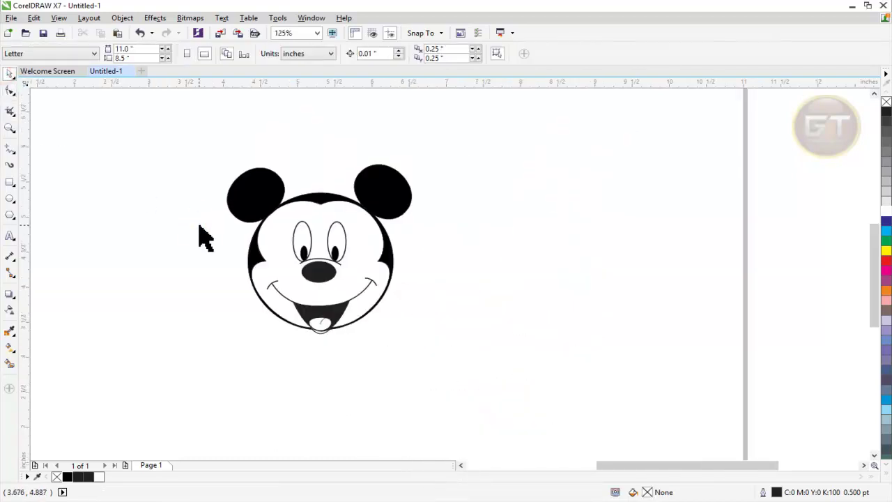
{"action": "scroll", "coordinate": [200, 234], "scroll_direction": "up", "scroll_amount": 3}
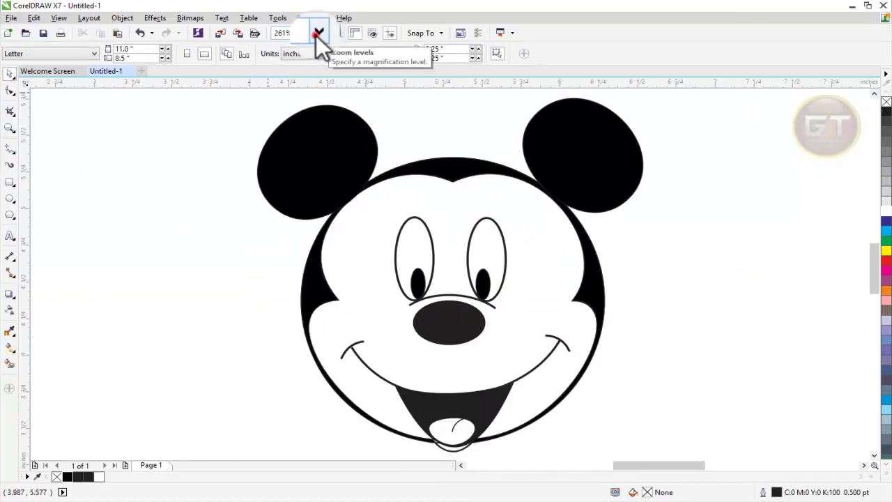
Select the whole cartoon head and enlarge it from its centre to about 5.341 by 5.189 inches
{"action": "left_click", "coordinate": [318, 33]}
{"action": "left_click", "coordinate": [313, 54]}
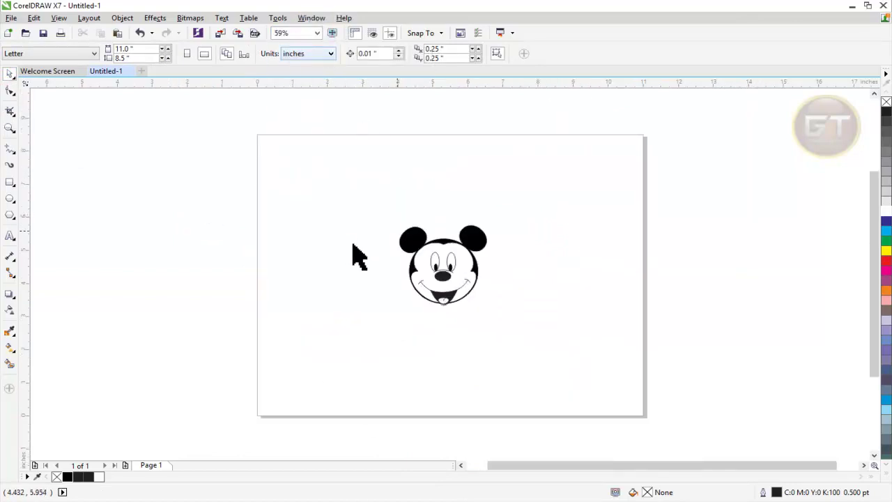
{"action": "left_click_drag", "start_coordinate": [533, 332], "coordinate": [534, 334]}
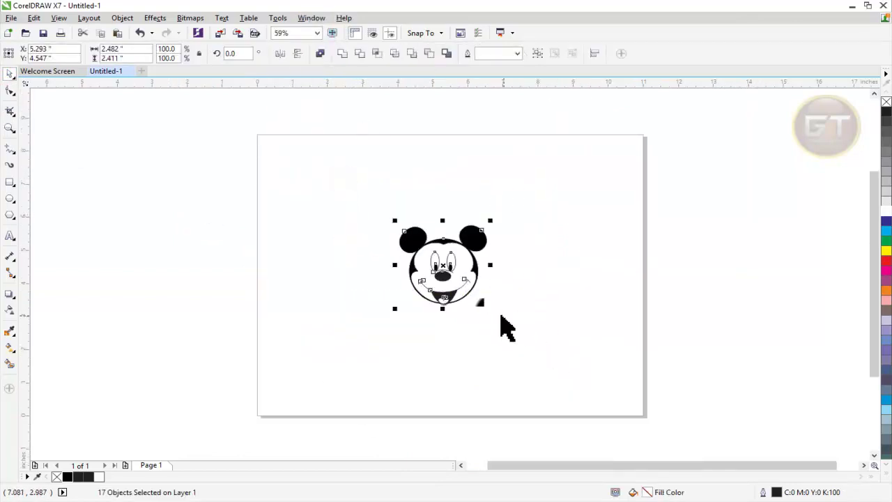
{"action": "left_click_drag", "start_coordinate": [492, 308], "coordinate": [538, 348]}
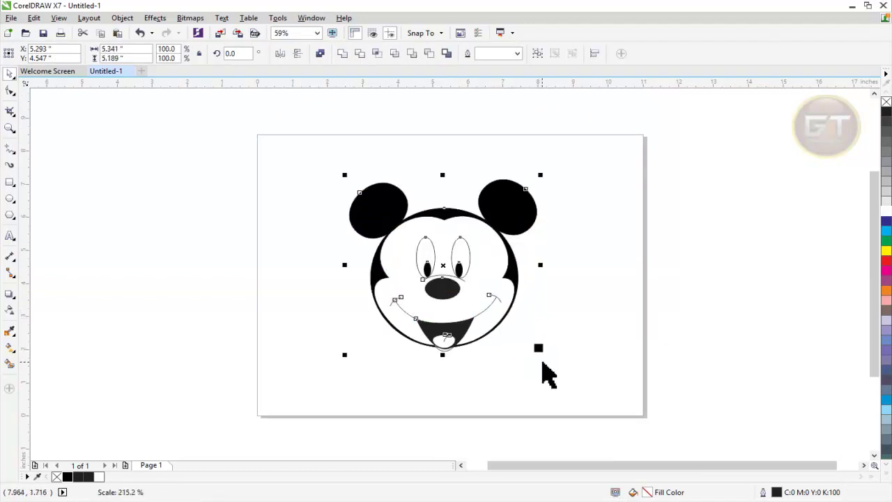
{"action": "left_click", "coordinate": [589, 334]}
Set the outline width of the right eye's outer ellipse to 2.0 pt
{"action": "left_click", "coordinate": [468, 249]}
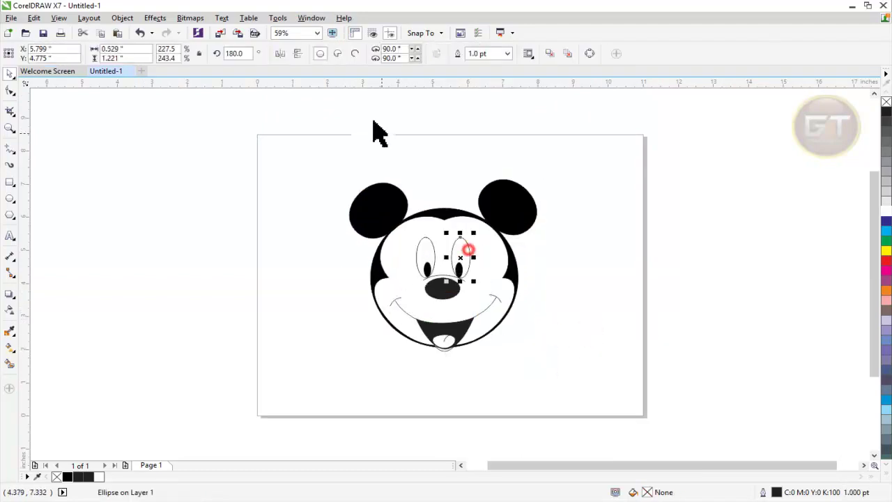
{"action": "left_click", "coordinate": [493, 118]}
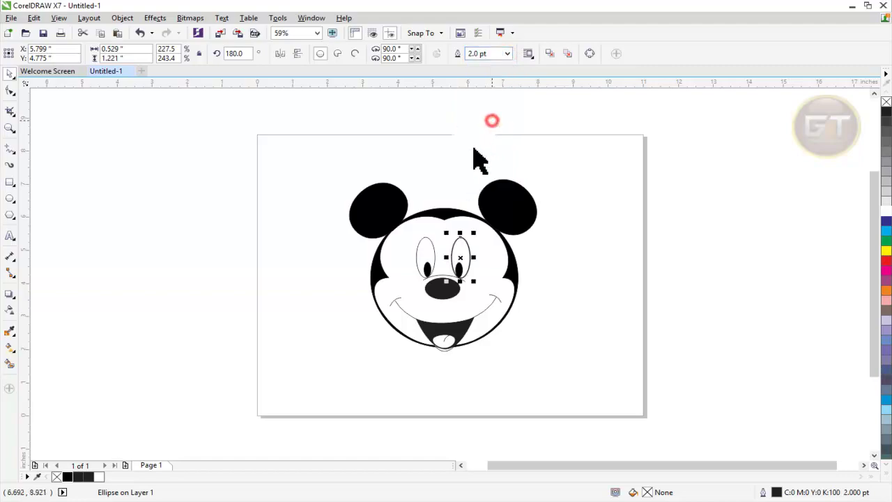
Set the outline width of the left eye's outer ellipse and of the curve just above the nose to 2.0 pt
{"action": "left_click", "coordinate": [426, 238]}
{"action": "left_click", "coordinate": [560, 34]}
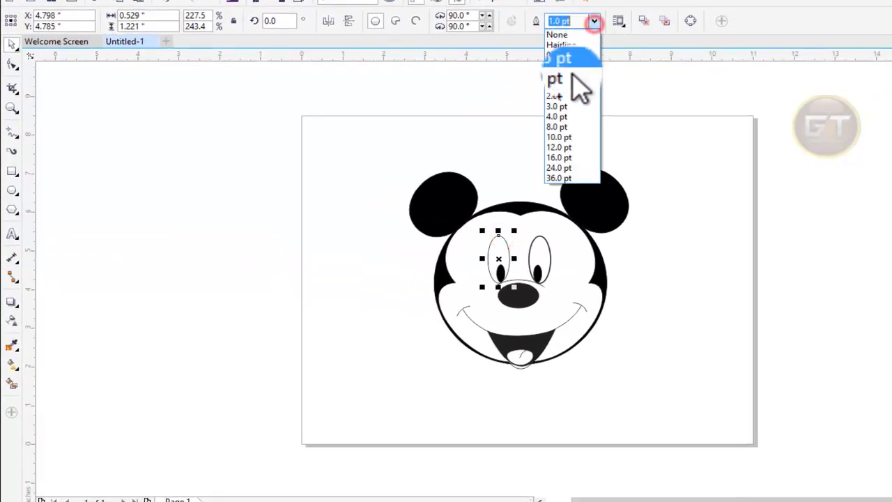
{"action": "left_click", "coordinate": [538, 102]}
{"action": "left_click", "coordinate": [342, 268]}
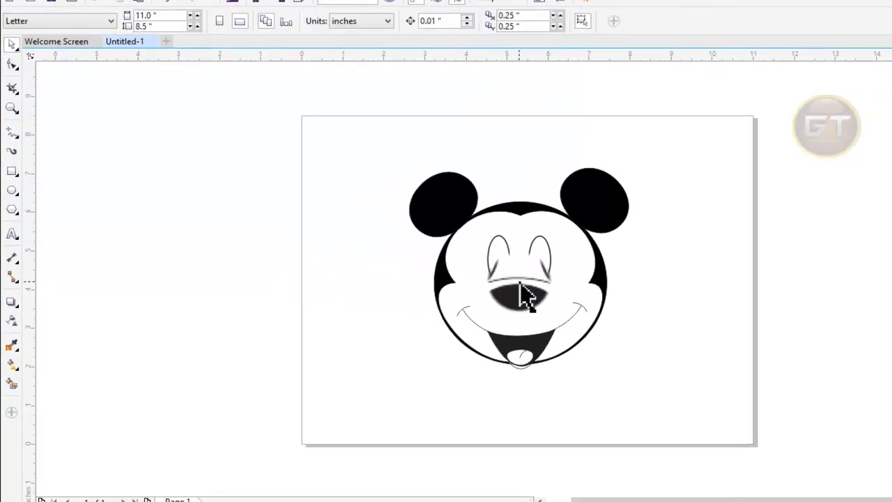
{"action": "left_click", "coordinate": [520, 283]}
{"action": "left_click", "coordinate": [458, 21]}
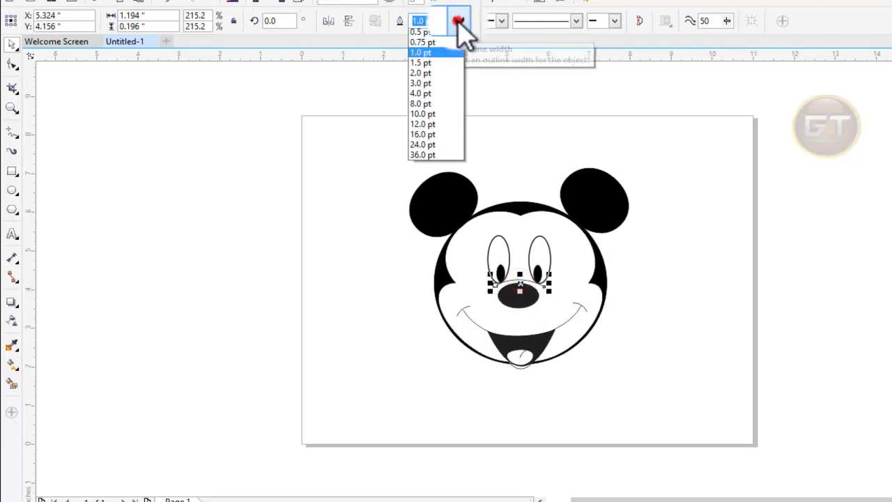
{"action": "left_click", "coordinate": [435, 96]}
Set the outline width of both cheek creases at the ends of the smile to 2.0 pt
{"action": "left_click", "coordinate": [590, 315]}
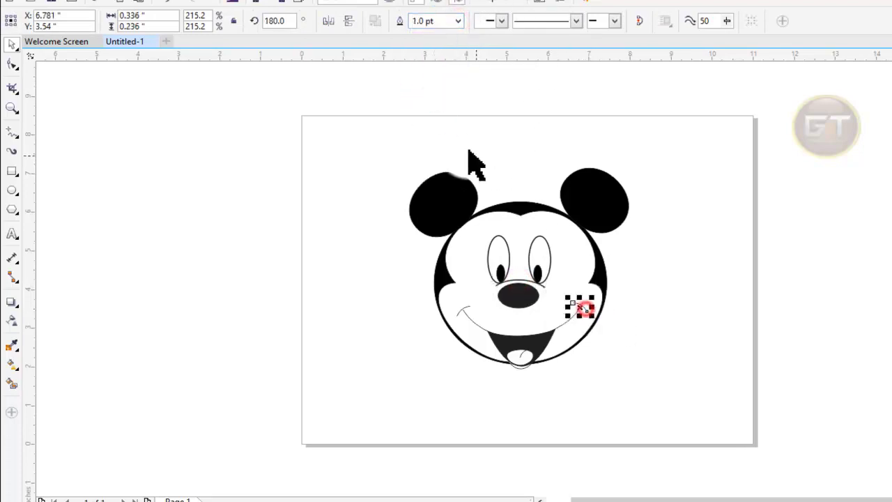
{"action": "left_click", "coordinate": [458, 21]}
{"action": "left_click", "coordinate": [442, 95]}
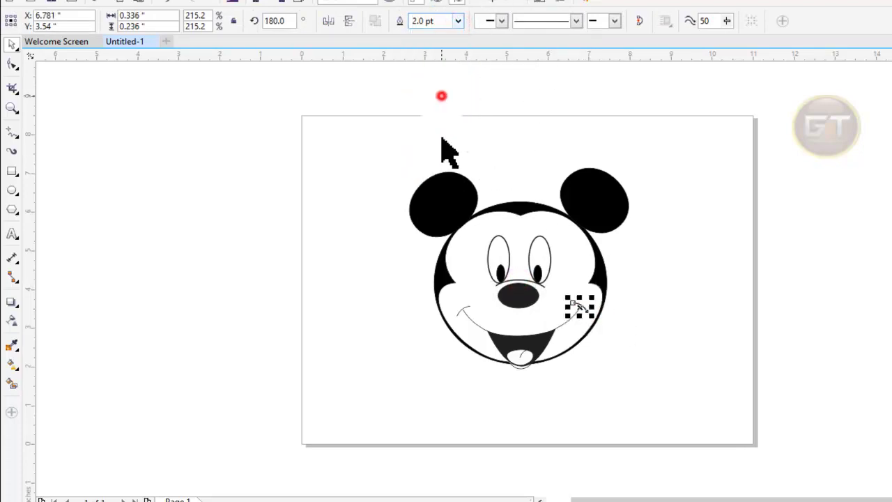
{"action": "left_click", "coordinate": [461, 310]}
{"action": "left_click", "coordinate": [458, 21]}
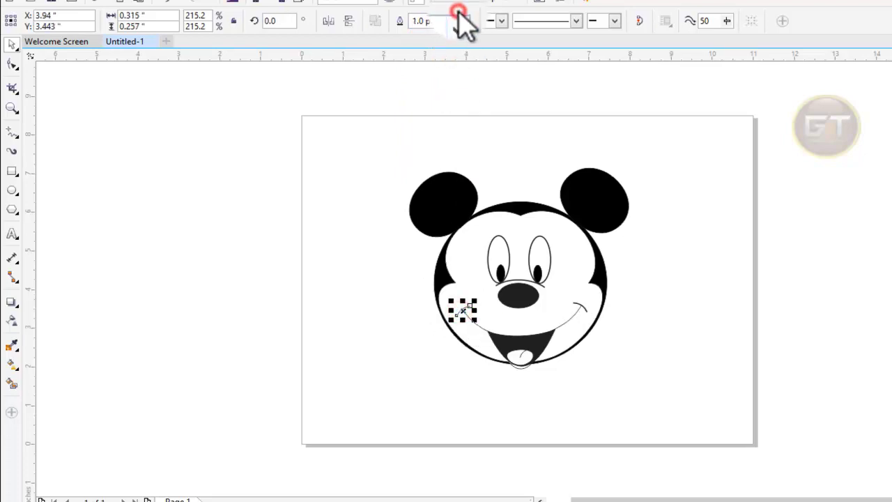
{"action": "left_click", "coordinate": [451, 97]}
Set the outline width of the smile line and of the face shape that ends at the chin to 2.0 pt
{"action": "left_click", "coordinate": [484, 328]}
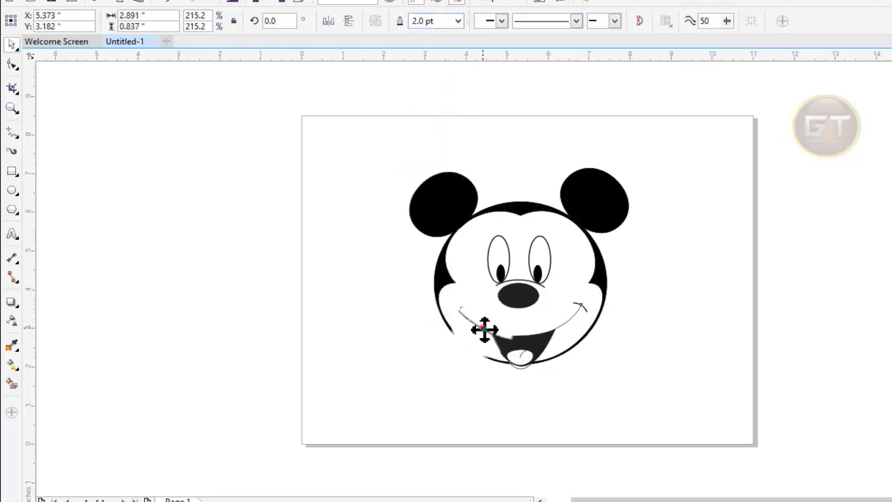
{"action": "left_click", "coordinate": [458, 20]}
{"action": "left_click", "coordinate": [442, 95]}
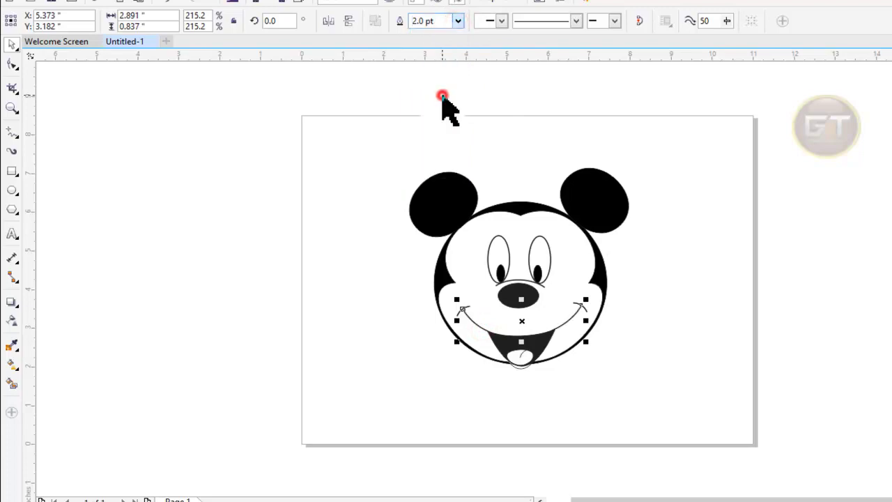
{"action": "left_click", "coordinate": [520, 366]}
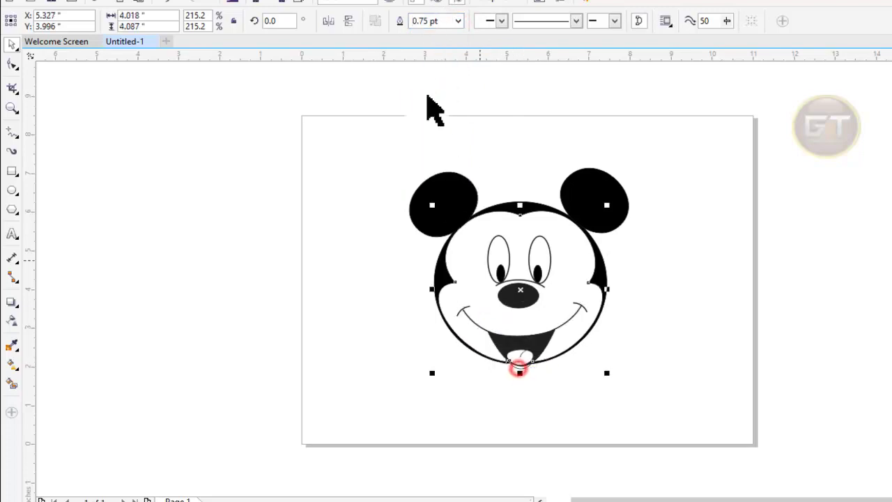
{"action": "left_click", "coordinate": [458, 21]}
{"action": "left_click", "coordinate": [442, 96]}
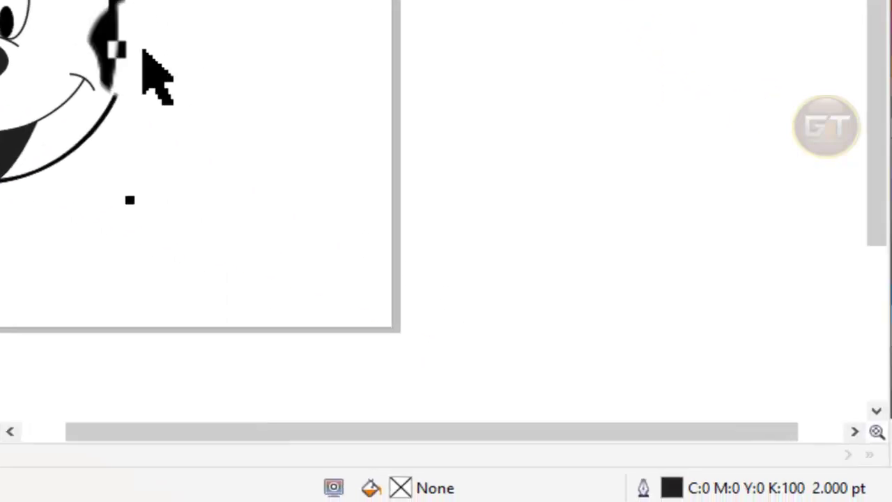
{"action": "left_click", "coordinate": [691, 366]}
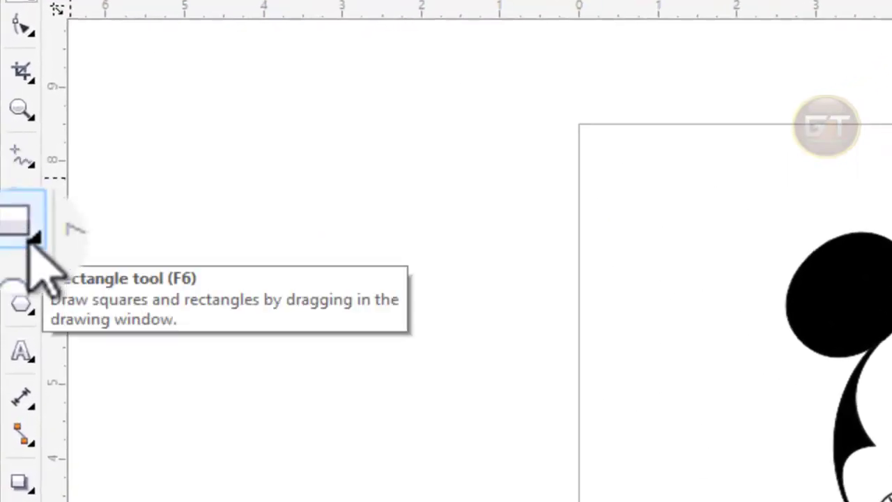
Add a page-sized rectangle of 11.0 by 8.5 inches and set its outline width to None
{"action": "double_click", "coordinate": [40, 224]}
{"action": "left_click", "coordinate": [10, 75]}
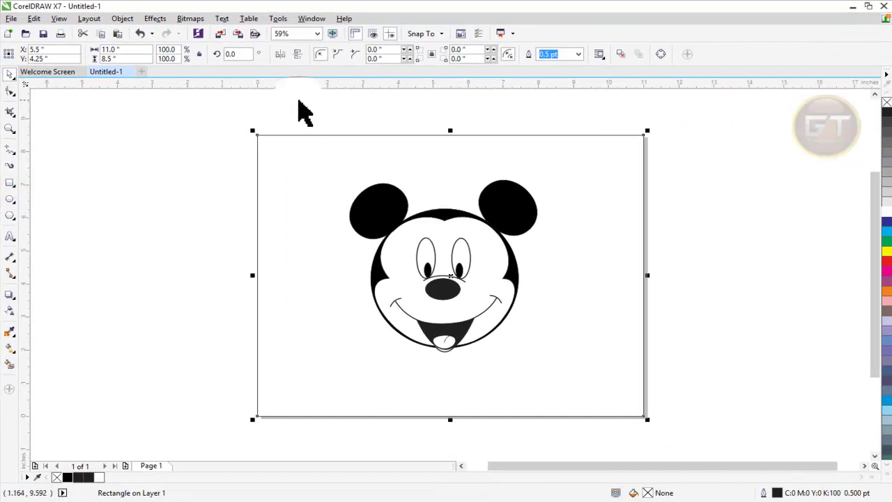
{"action": "left_click", "coordinate": [578, 54]}
{"action": "left_click", "coordinate": [576, 64]}
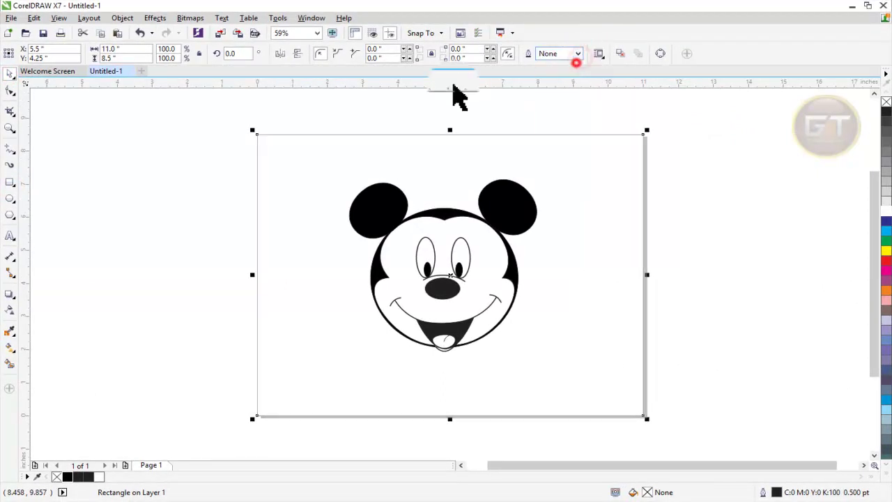
Group all parts of the cartoon head, then enlarge the group to about 6.93 by 6.733 inches and centre it on the page
{"action": "left_click_drag", "start_coordinate": [305, 115], "coordinate": [613, 410]}
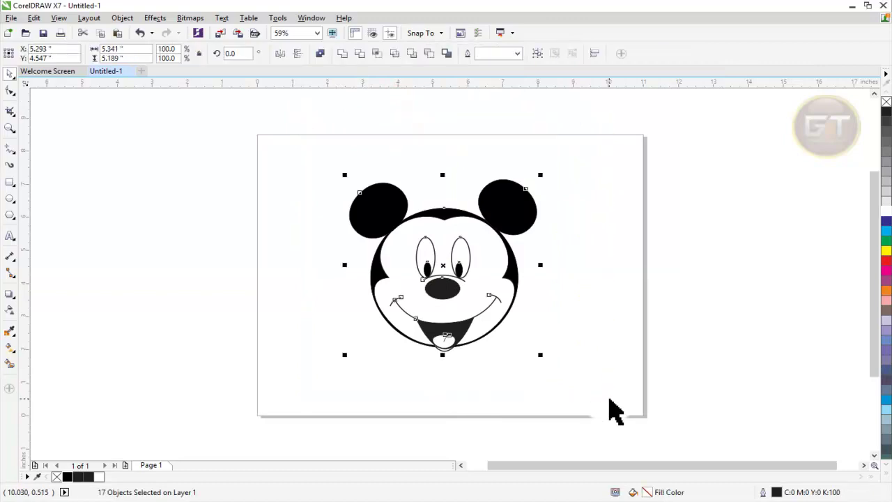
{"action": "key", "text": "ctrl+g"}
{"action": "left_click_drag", "start_coordinate": [544, 357], "coordinate": [570, 389]}
{"action": "key", "text": "p"}
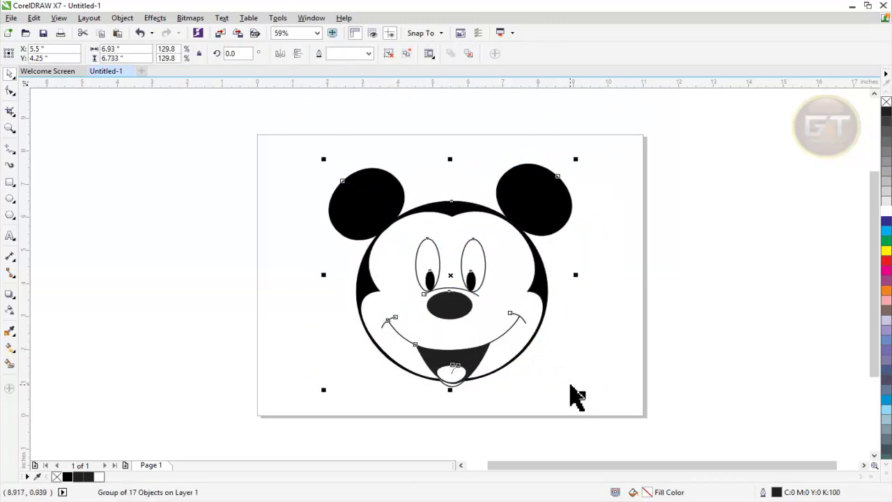
Deselect the cartoon head and view the finished drawing in full-screen preview
{"action": "right_click", "coordinate": [765, 209]}
{"action": "left_click", "coordinate": [787, 214]}
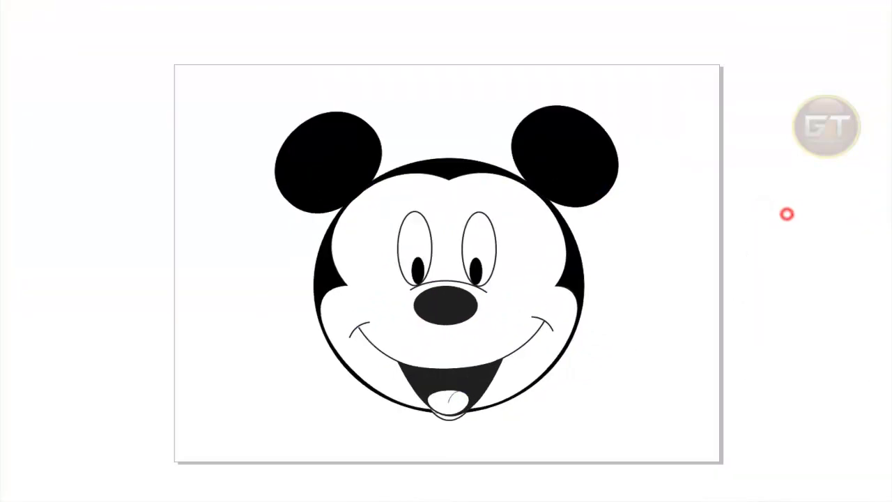